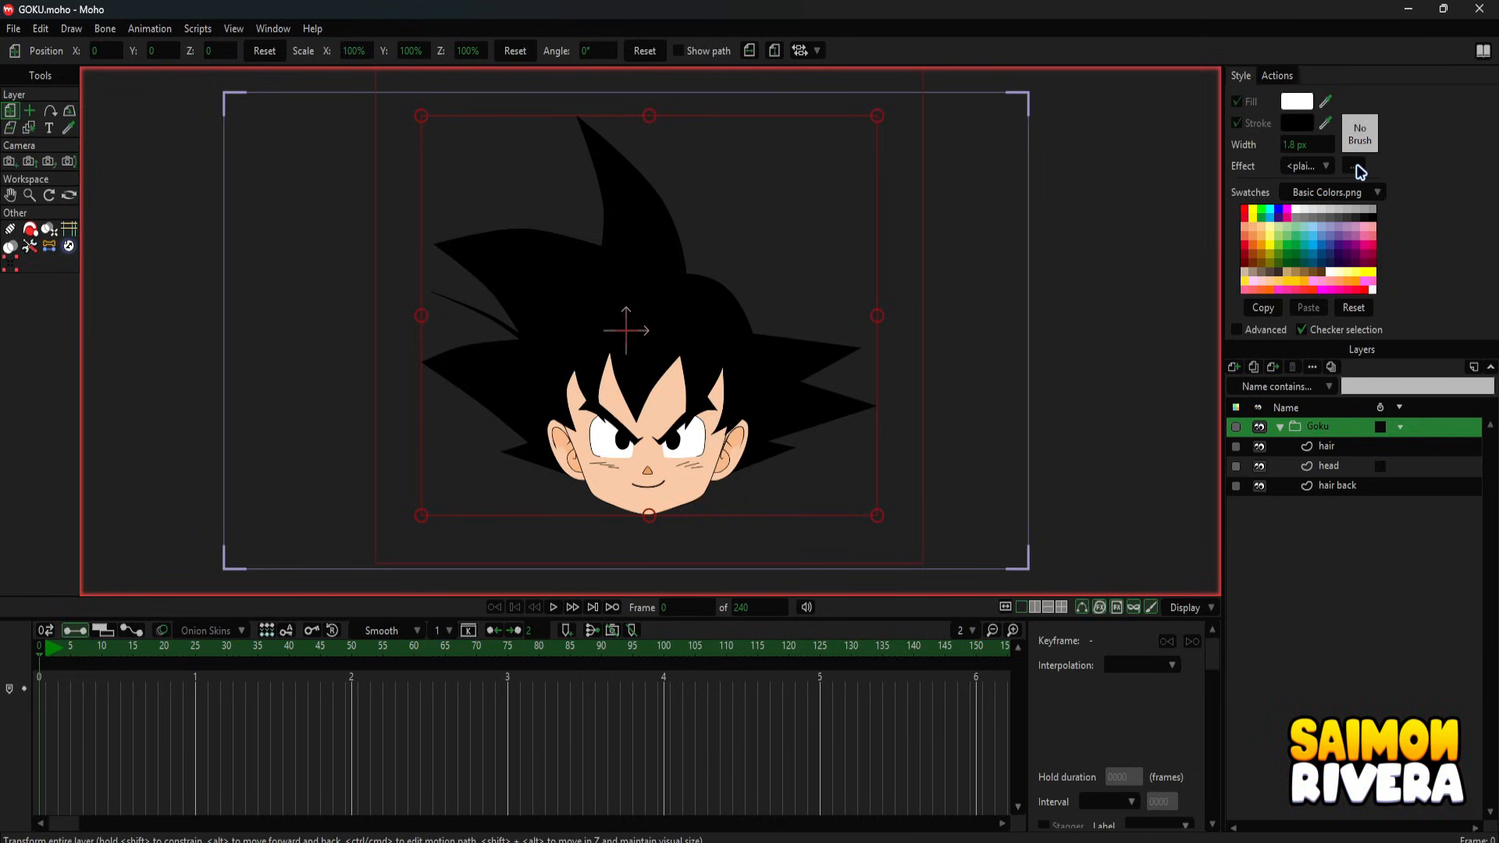
- Show the advanced style options and activate the Select Shape tool on the hair layer
click(1267, 332)
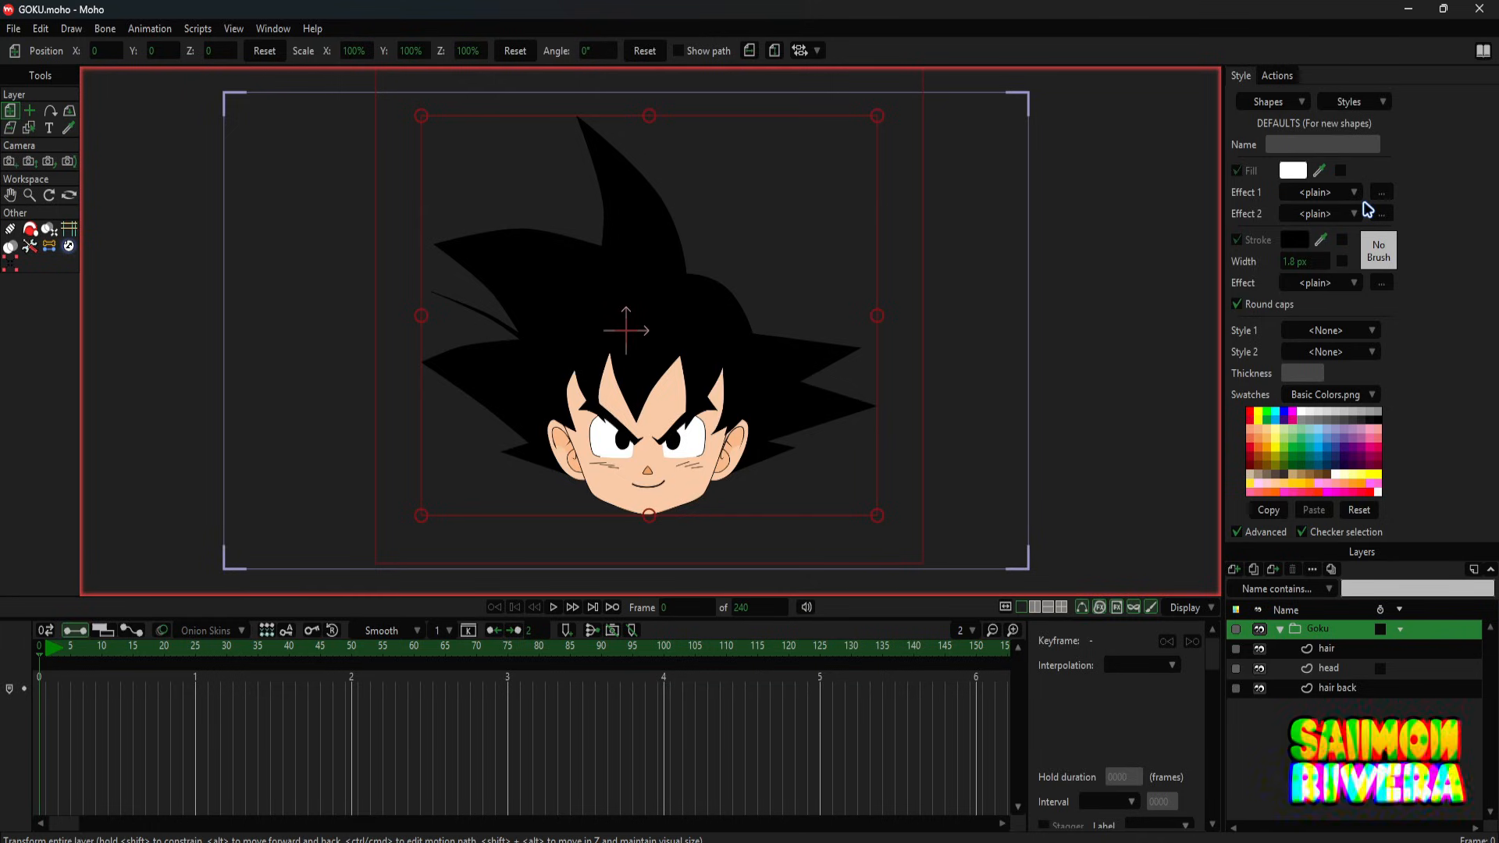
click(1335, 650)
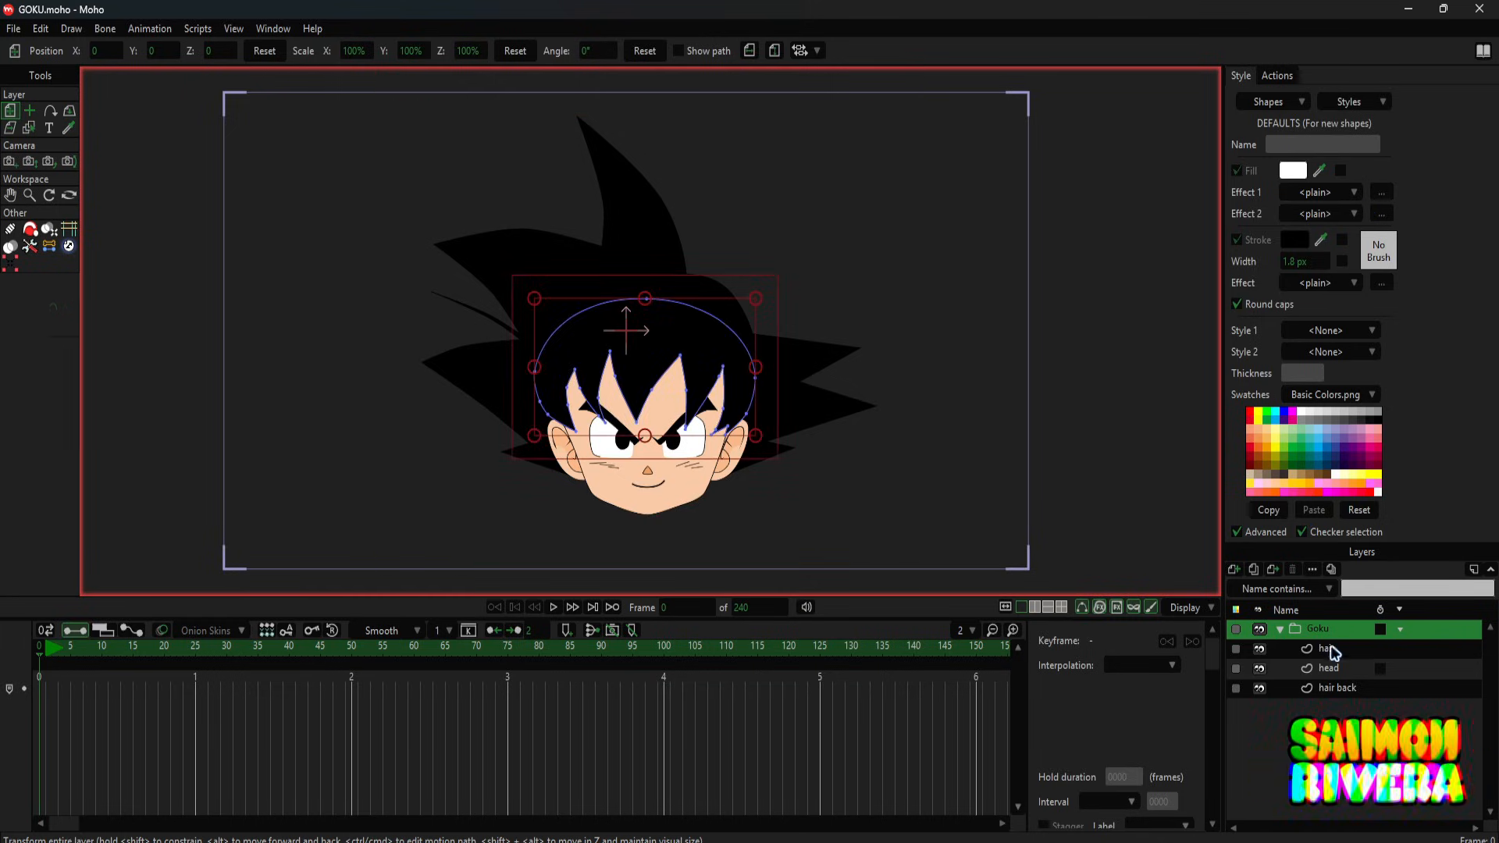
click(11, 197)
scroll(719, 375, up, 2)
drag(726, 398, 744, 390)
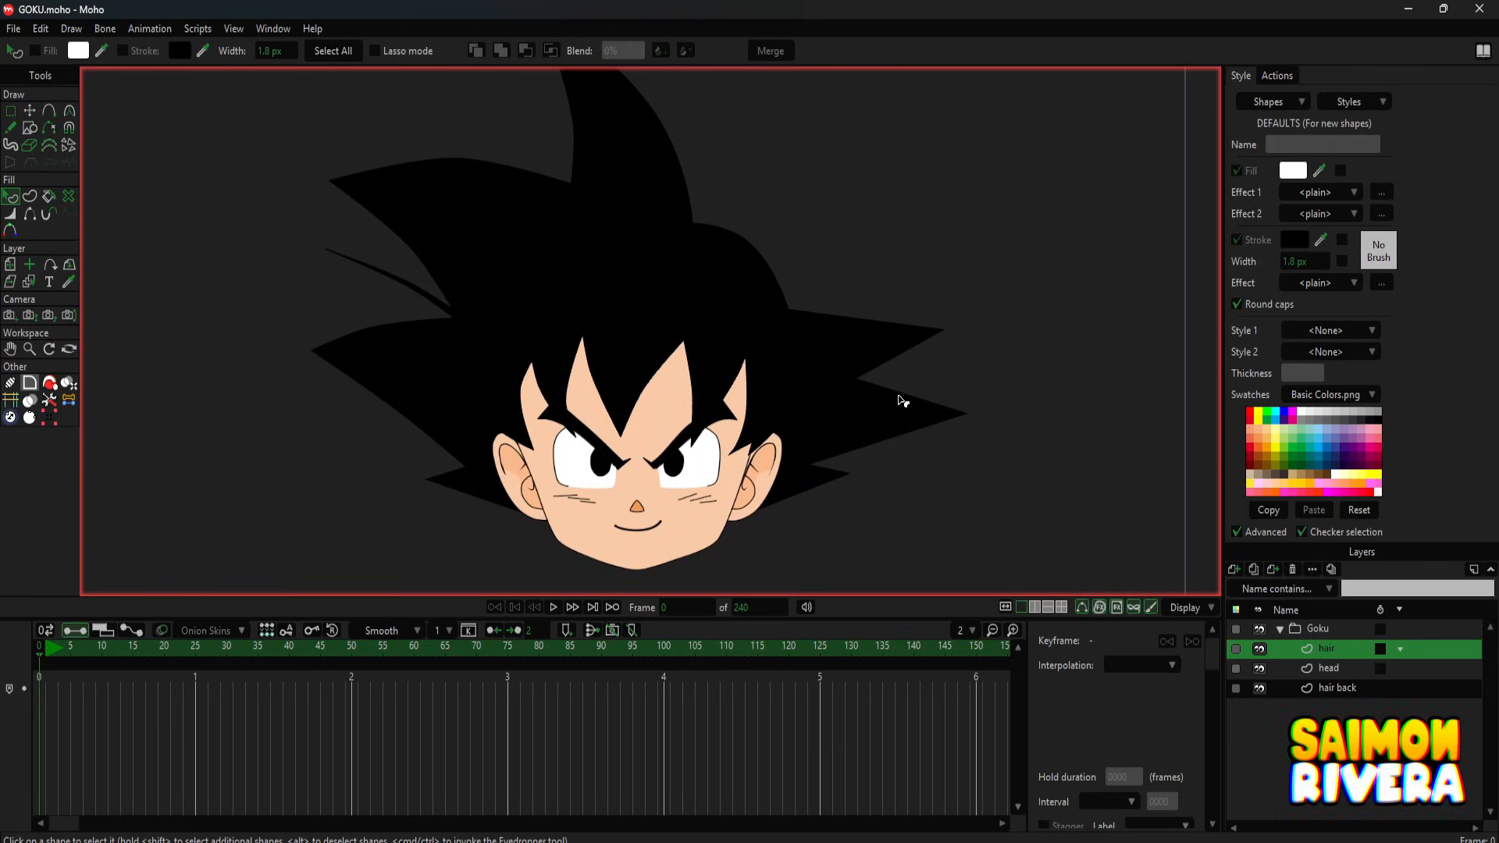
- Fill the front hair shape with red FF0808
click(694, 328)
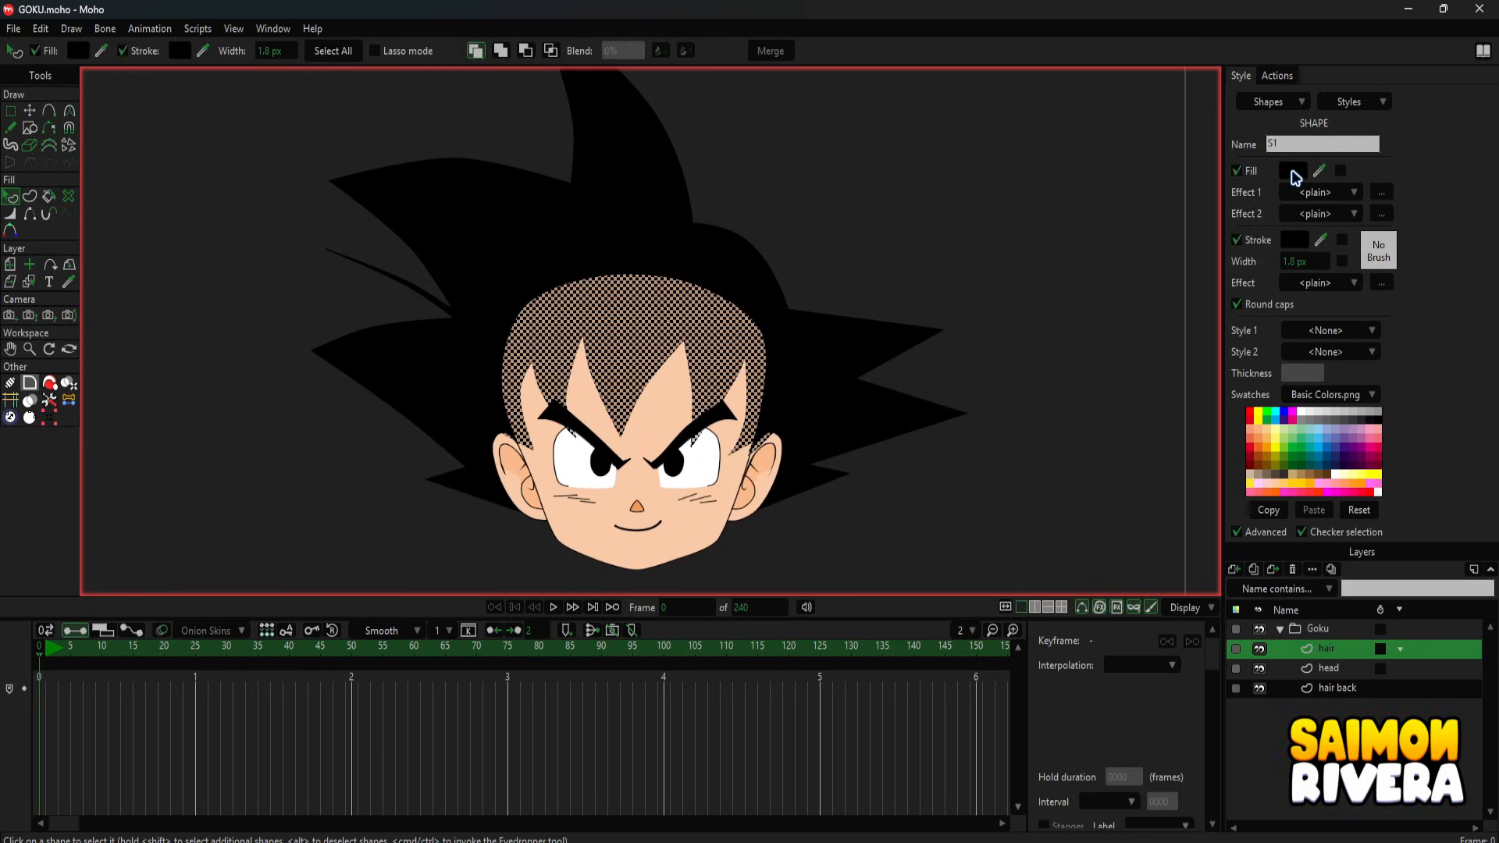
click(1292, 172)
drag(1104, 274, 1141, 137)
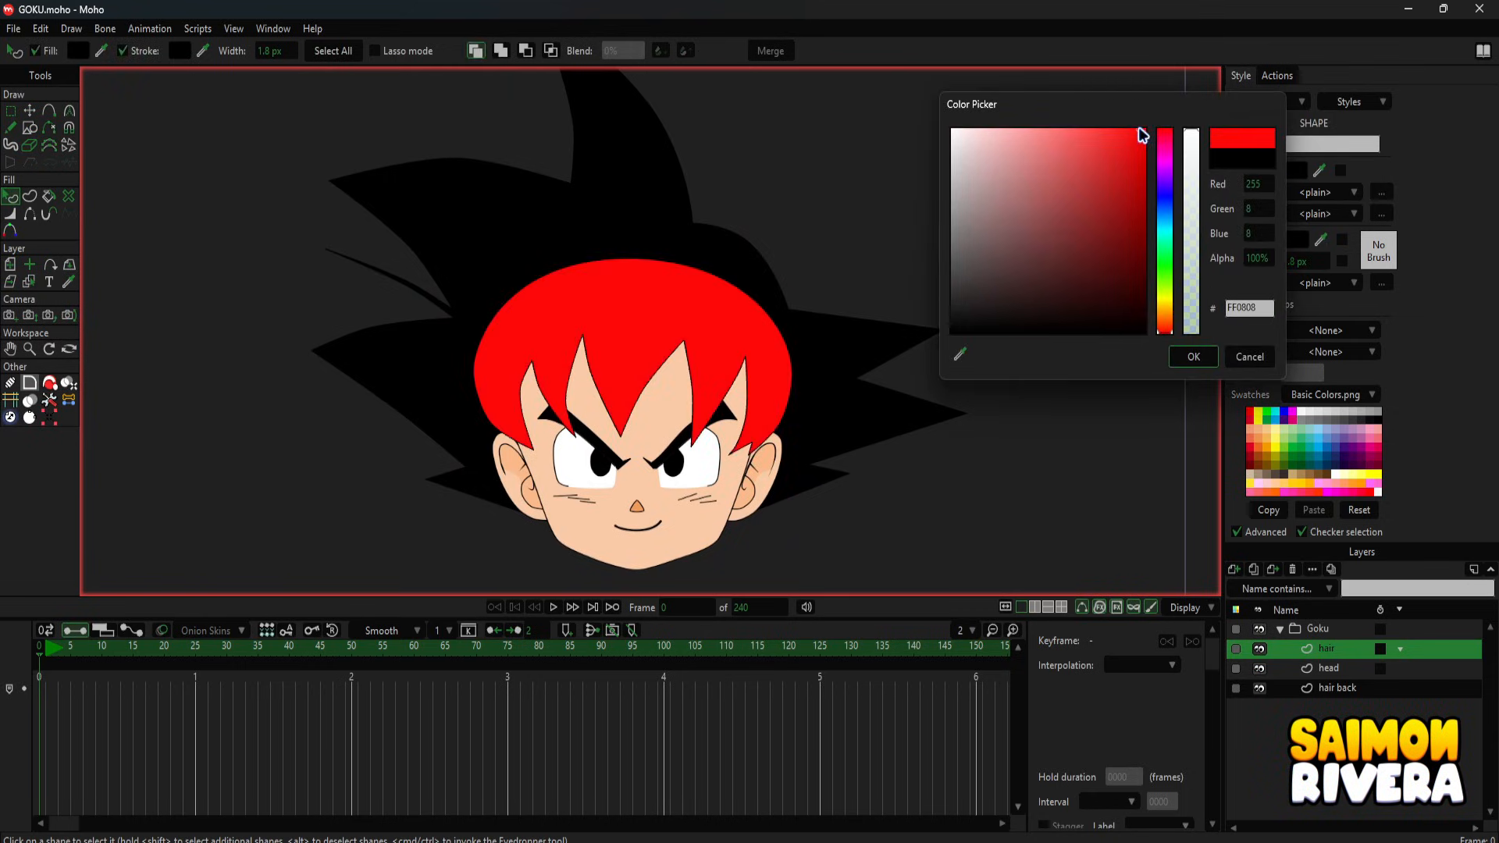
click(1188, 359)
- Try to recolor the back hair shape's fill by sampling the front hair's red, and cancel the color change
click(1331, 688)
click(673, 228)
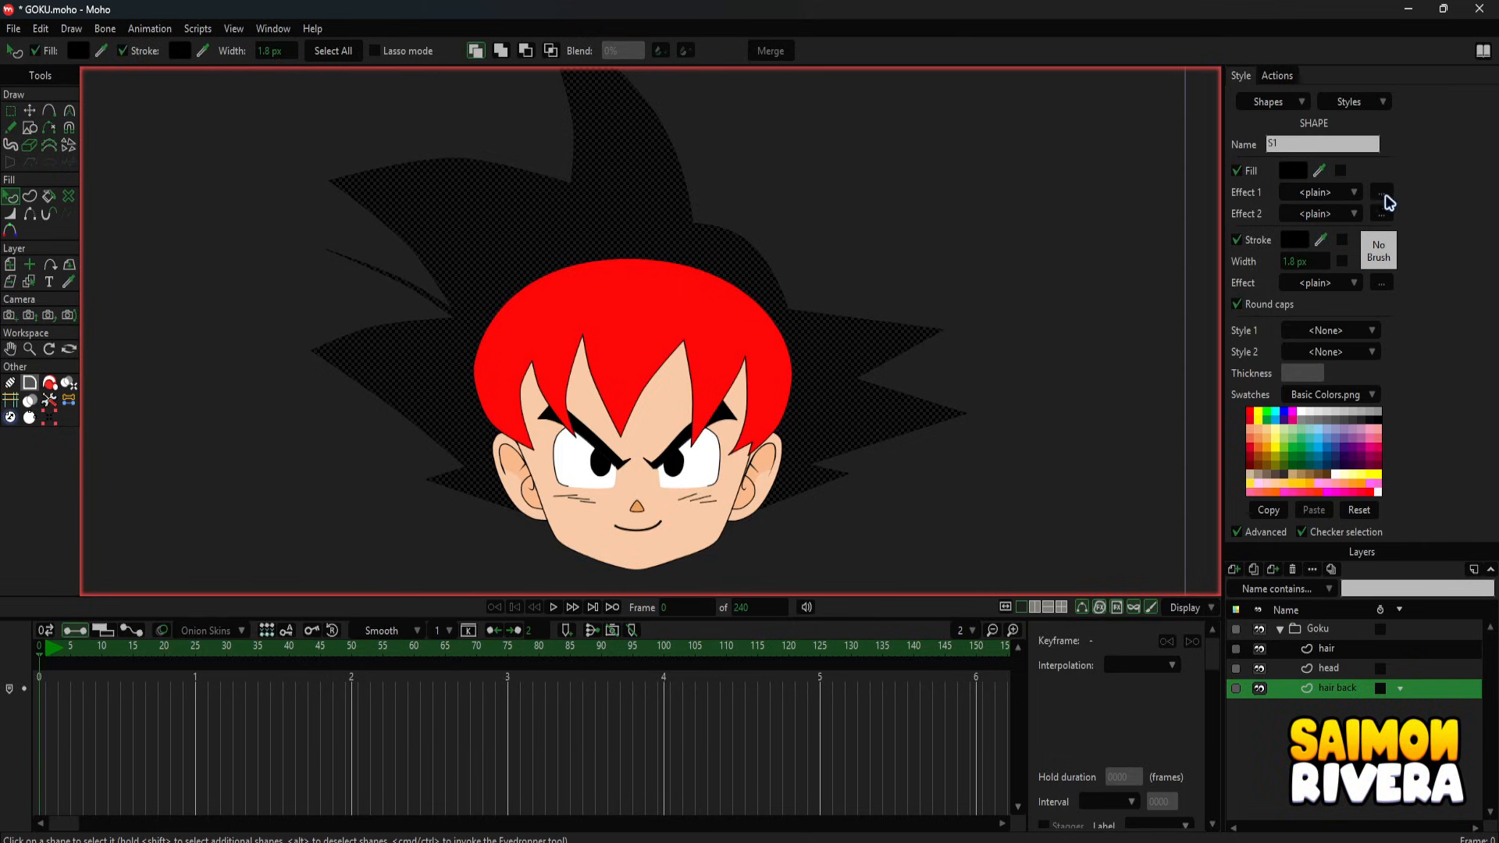
click(1292, 171)
click(960, 355)
click(624, 336)
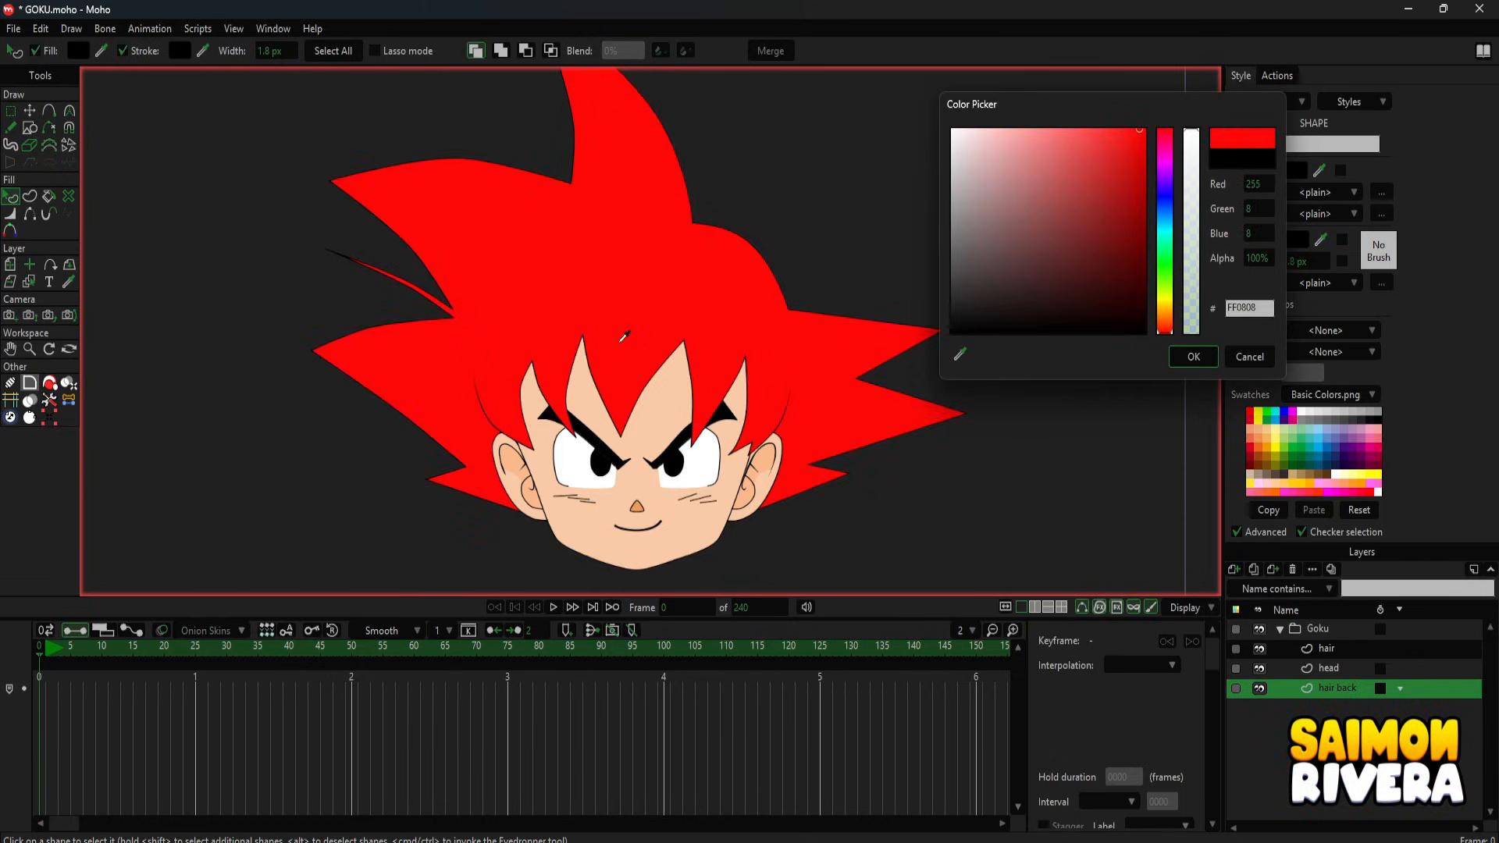
click(1245, 359)
- Undo the red fill on the front hair shape
key(ctrl+z)
key(ctrl+z)
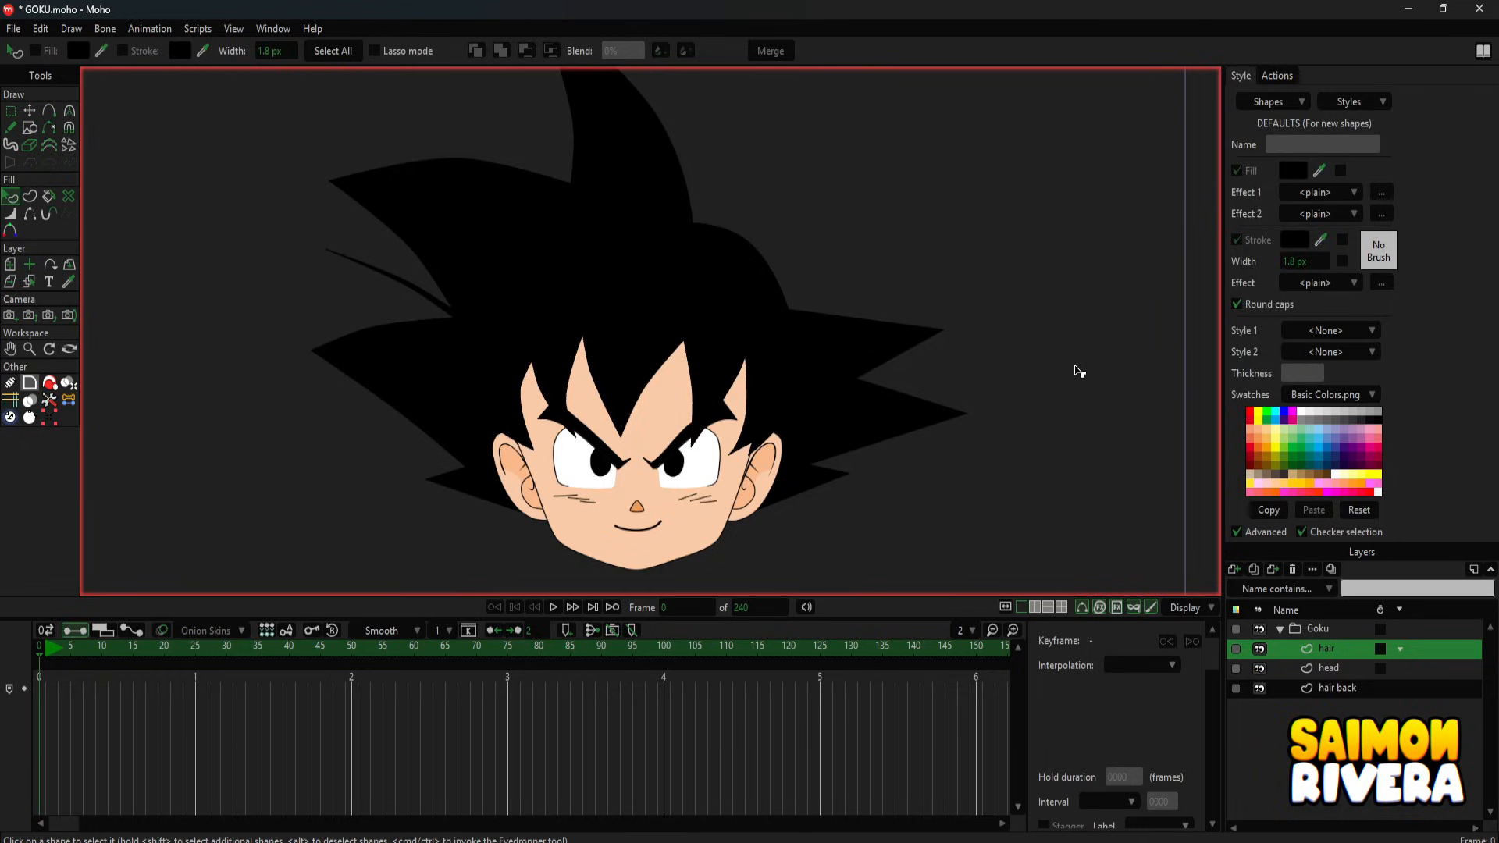
scroll(1079, 371, down, 2)
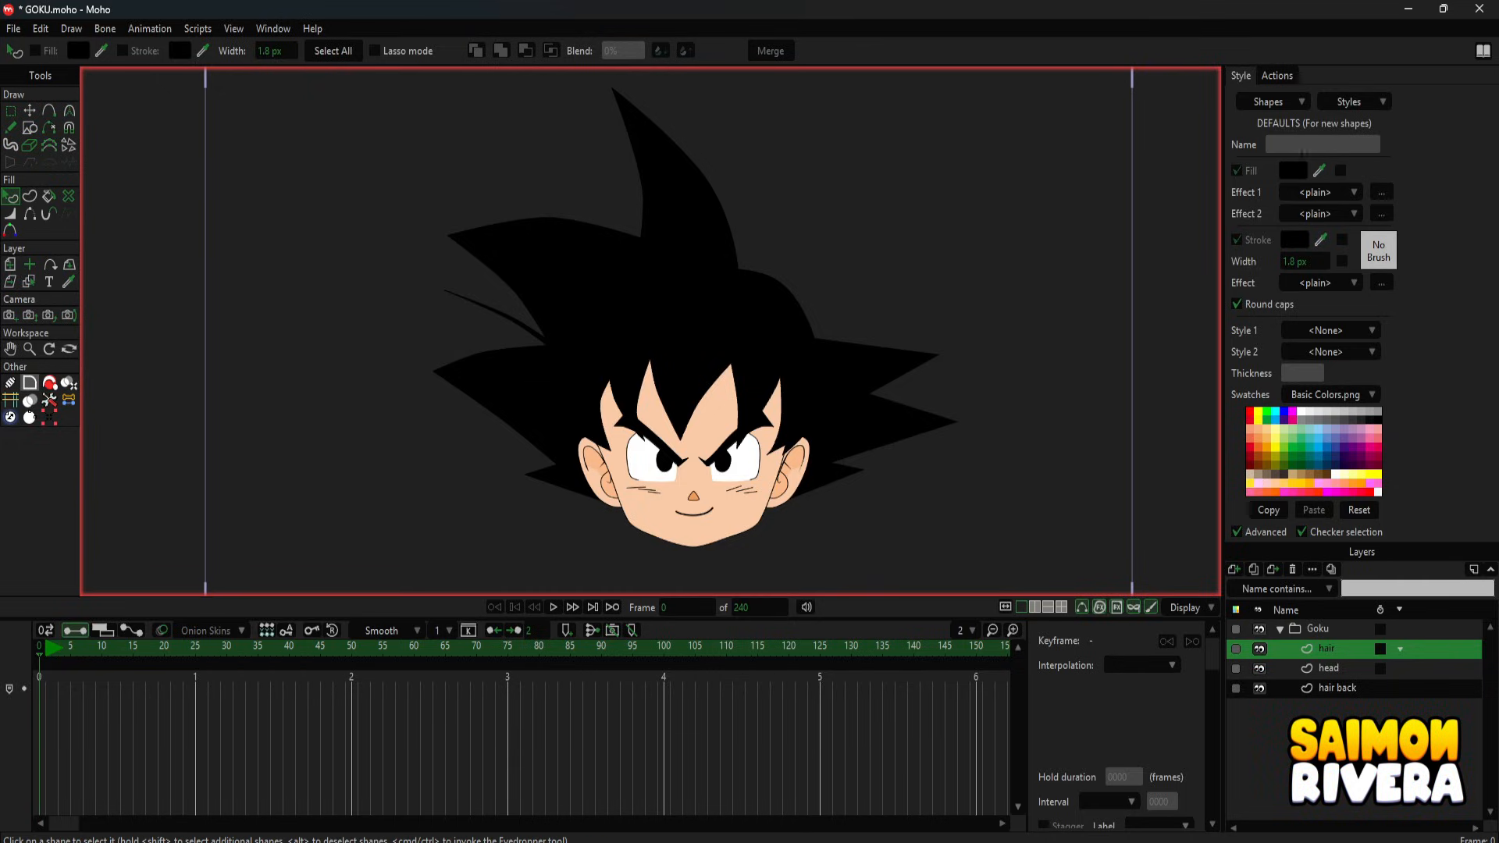
- Delete all unused styles from the document and check the remaining style list
click(1382, 103)
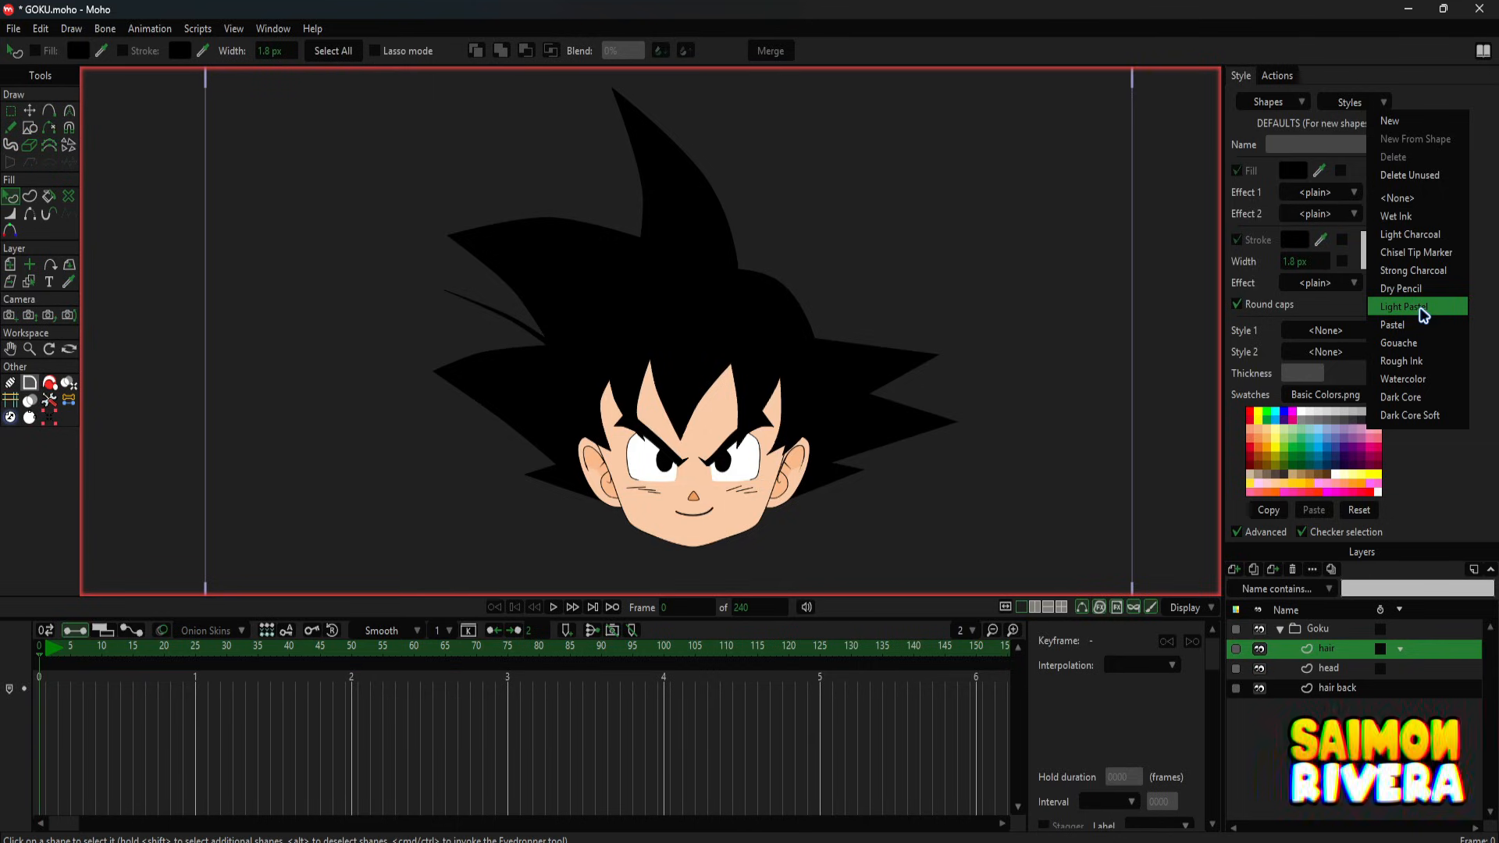
click(1432, 180)
click(1335, 102)
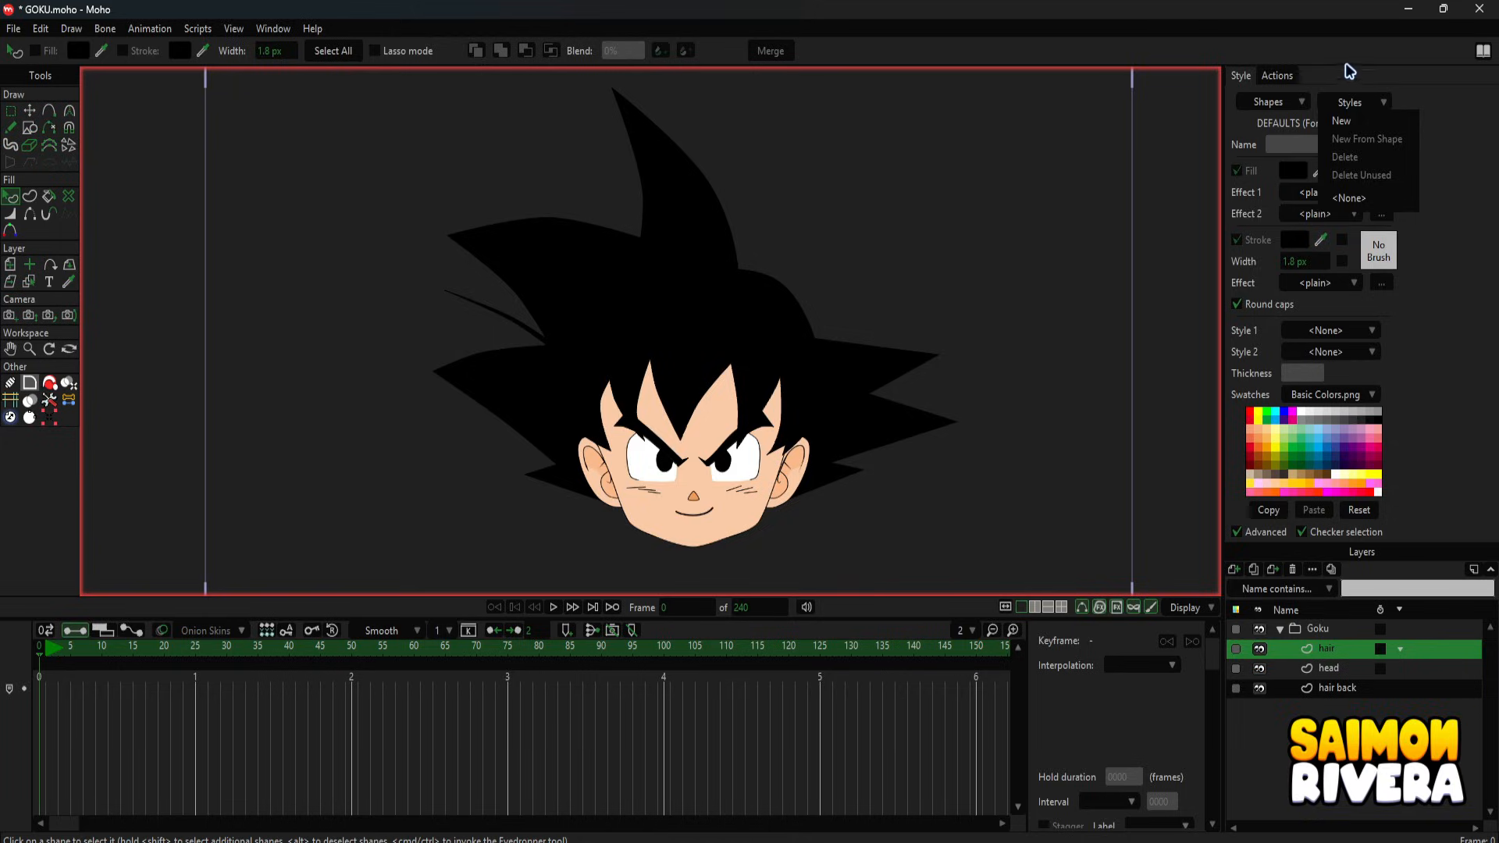
click(1456, 125)
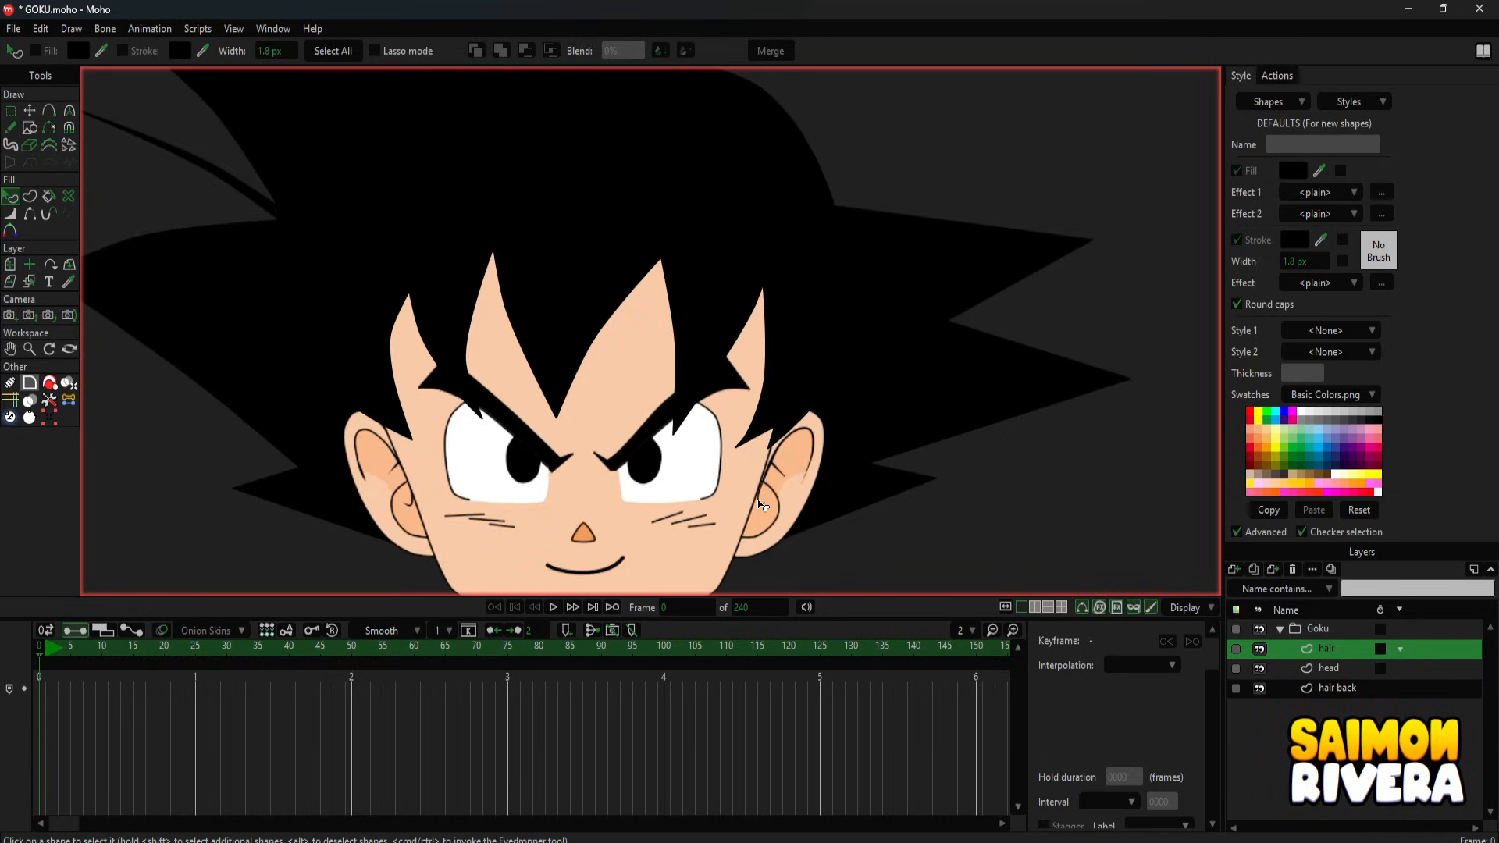
scroll(803, 464, up, 10)
scroll(830, 415, down, 12)
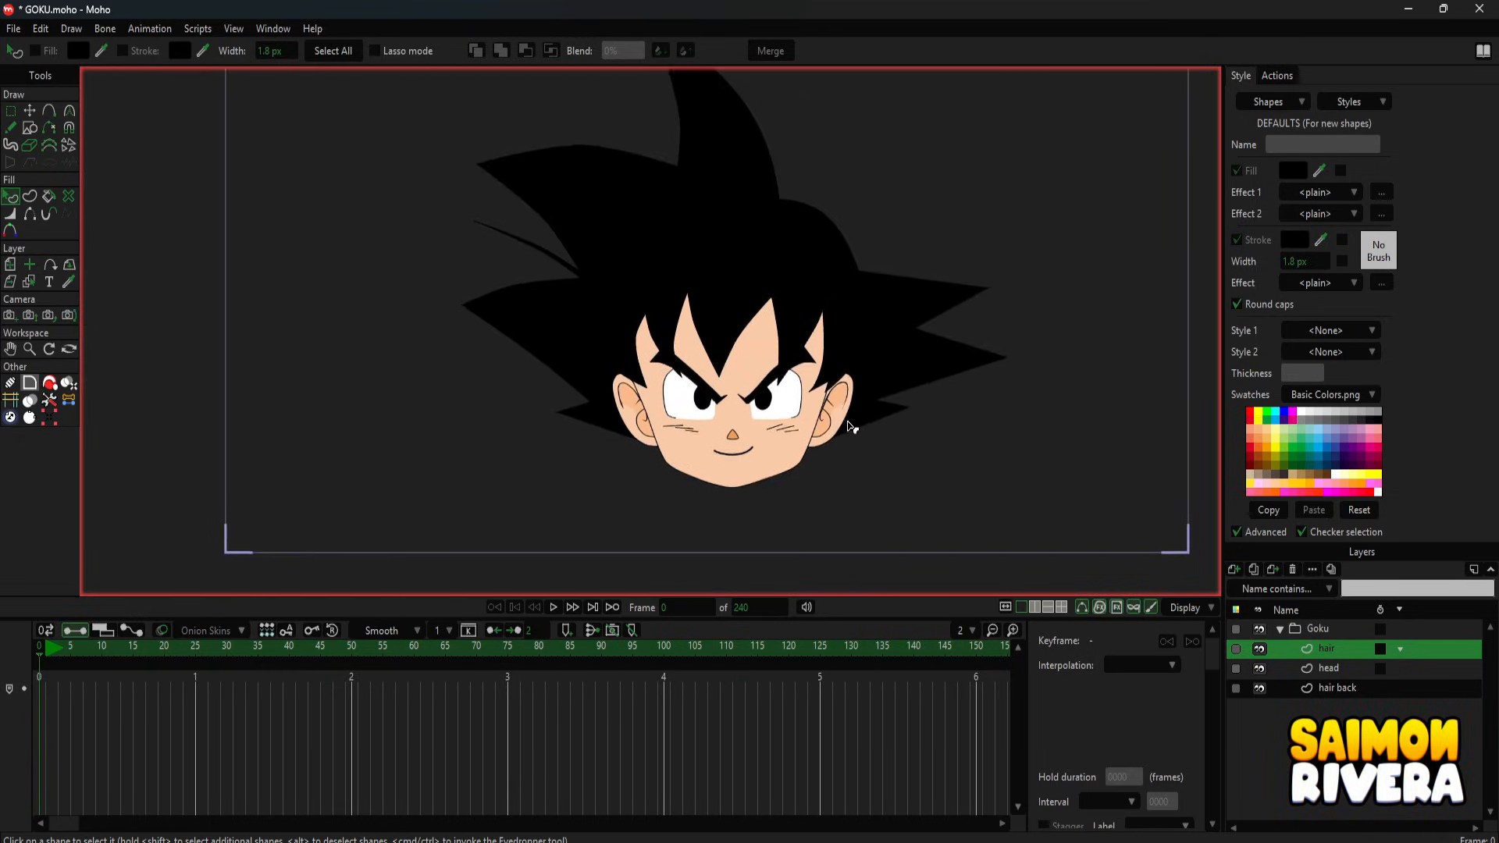
scroll(850, 429, up, 3)
scroll(793, 469, up, 2)
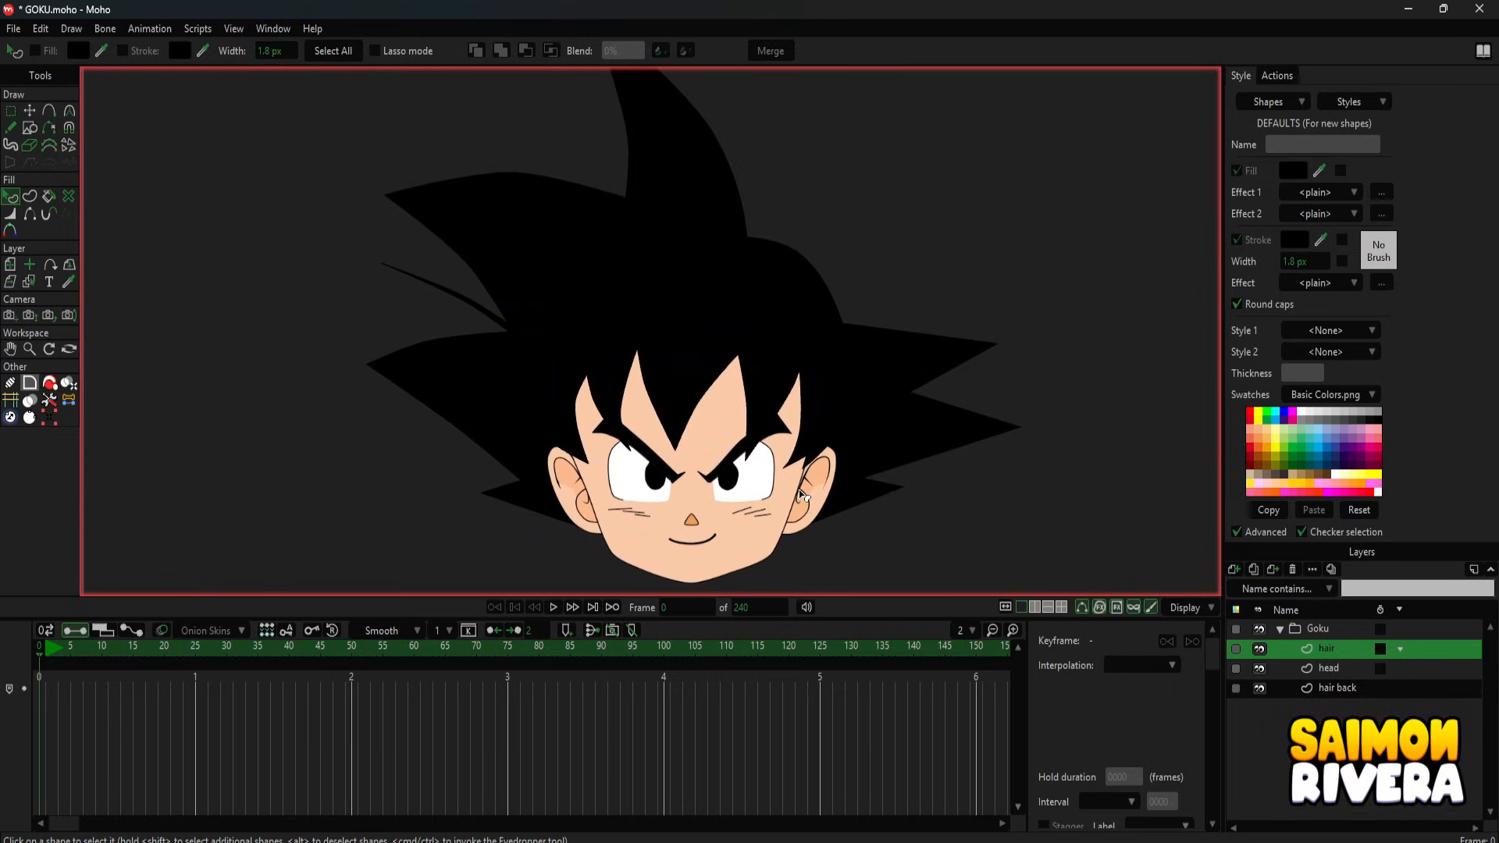
scroll(813, 465, up, 4)
scroll(818, 464, up, 3)
scroll(816, 461, down, 8)
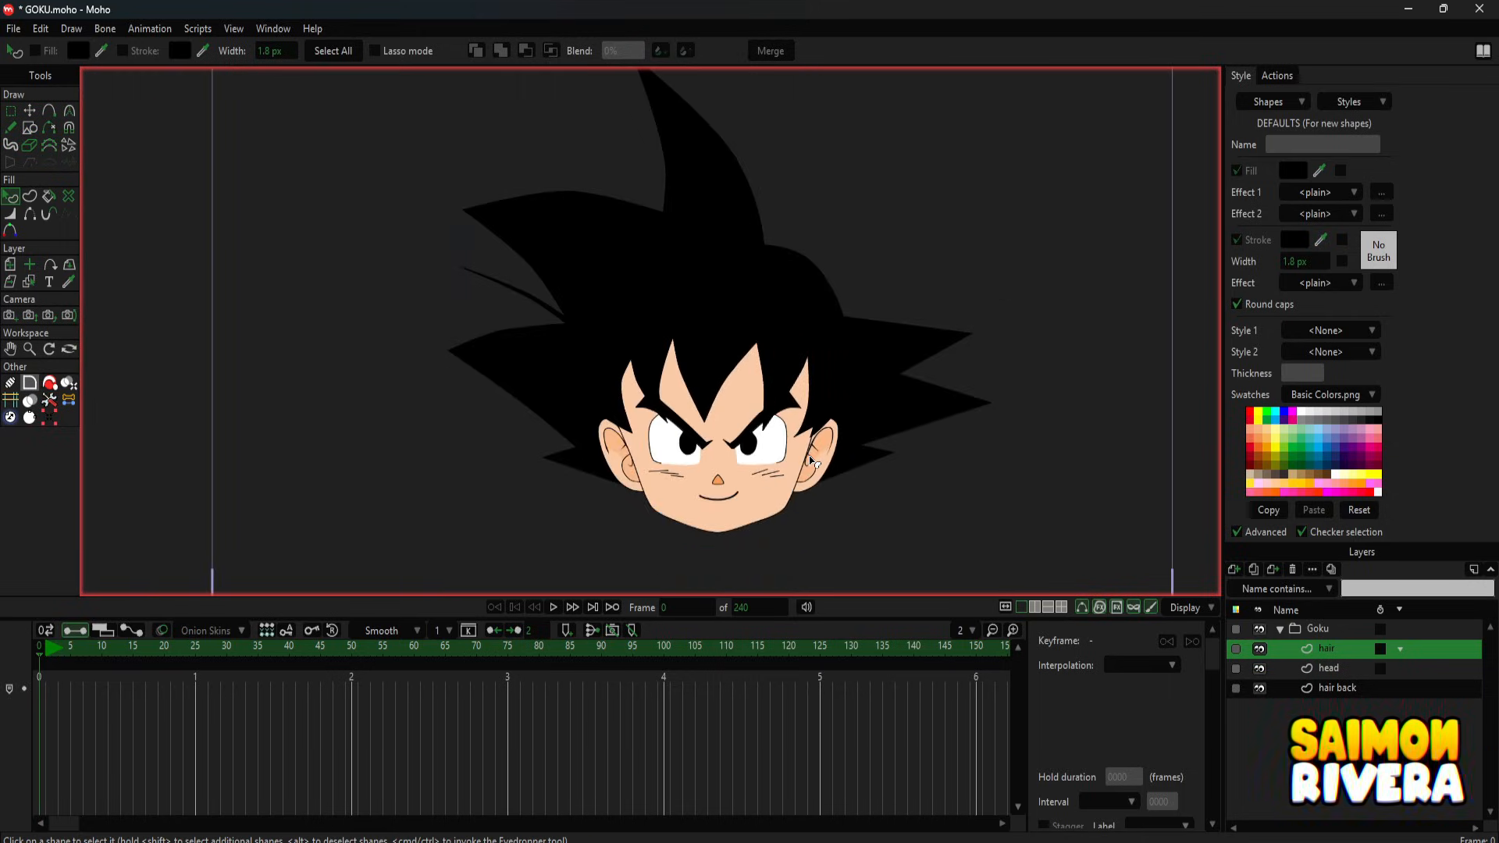
scroll(789, 469, up, 5)
drag(780, 468, 820, 432)
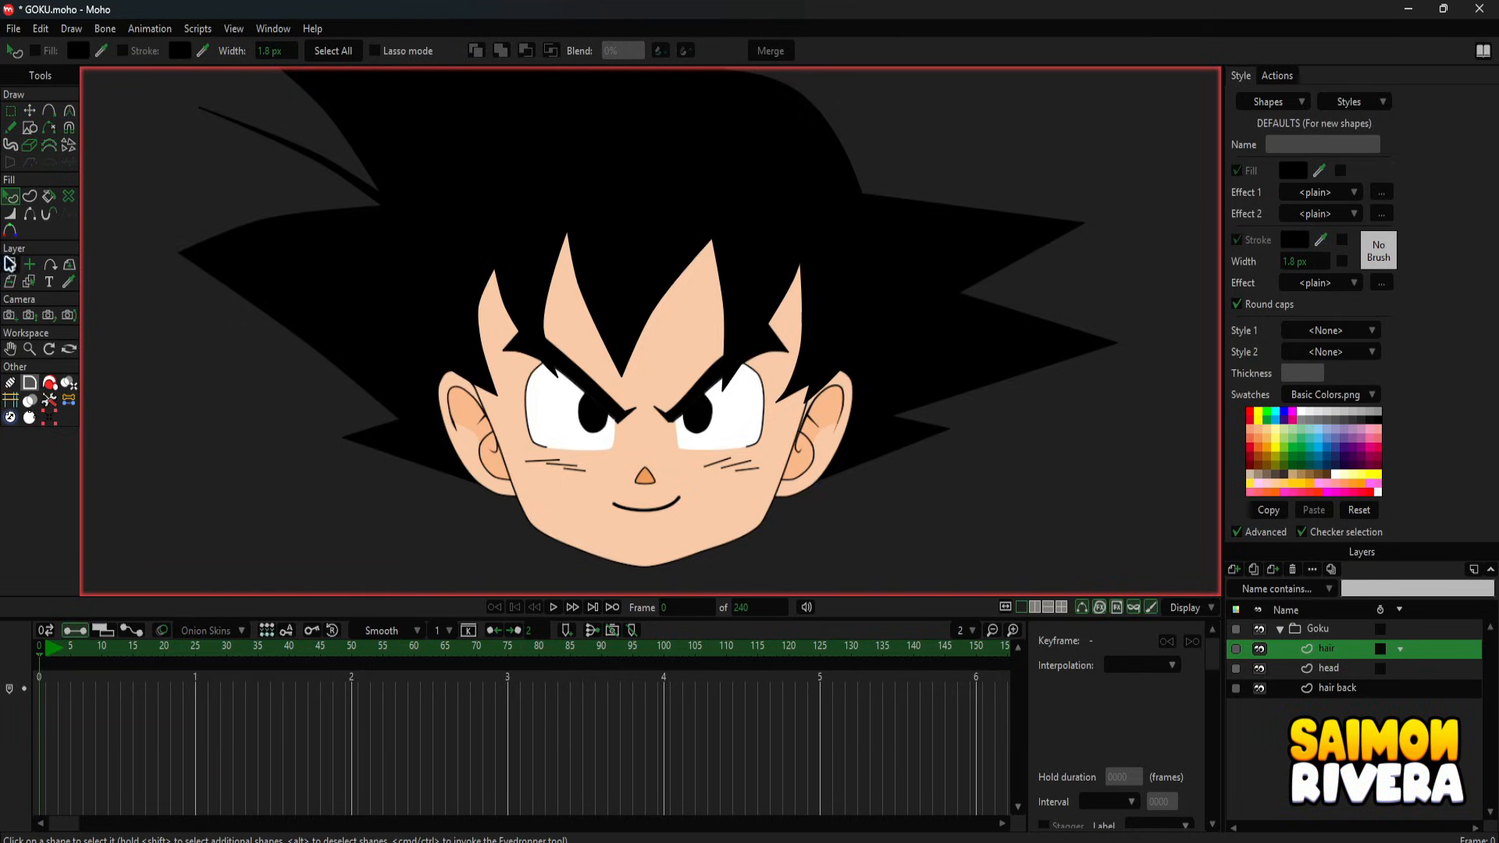
scroll(742, 451, down, 2)
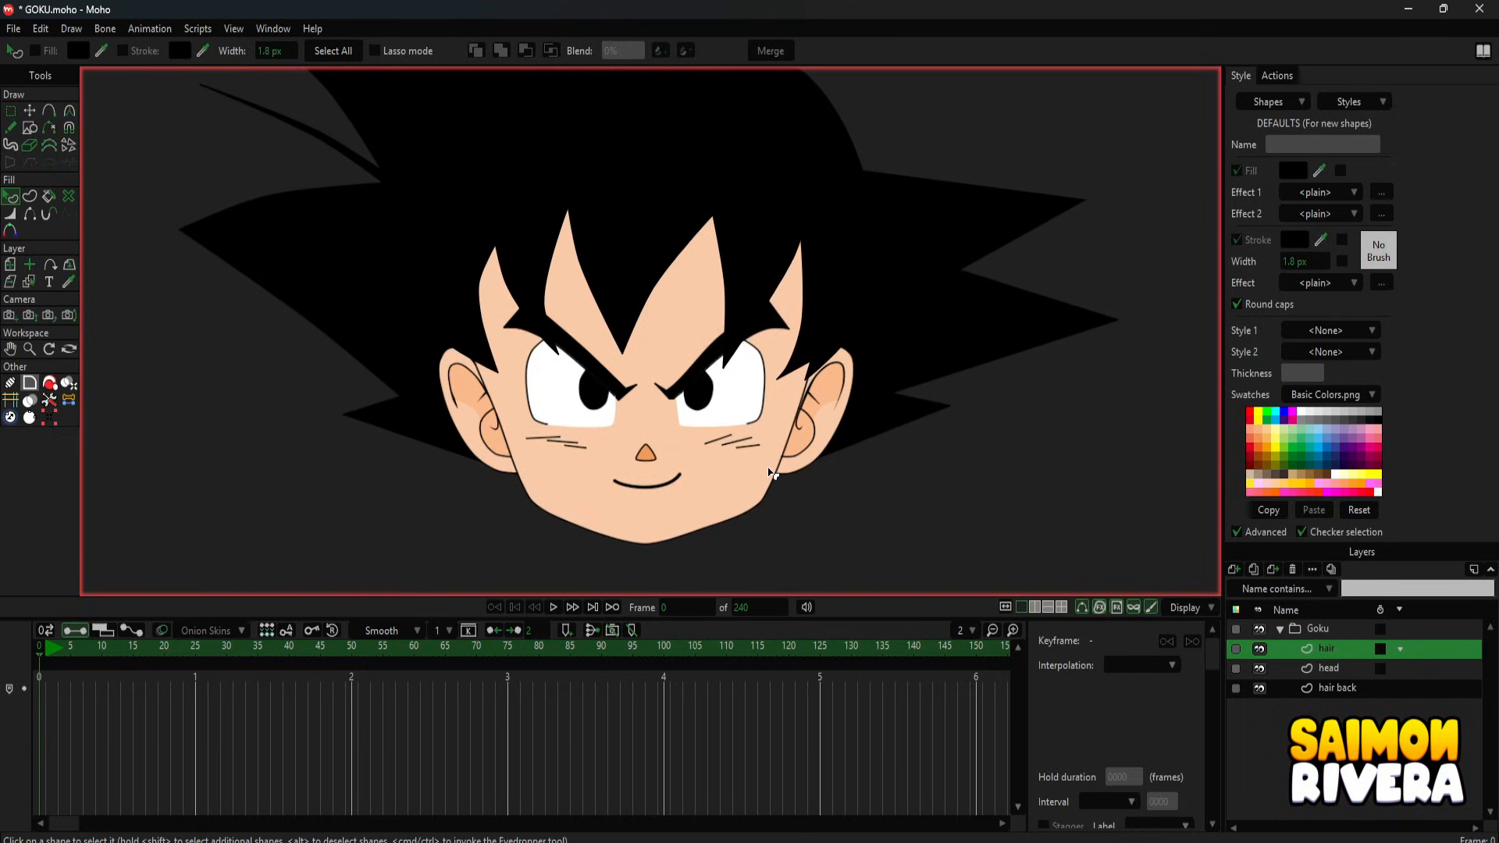
- Create a style named Trazado from the face shape on the head layer, matching line color and line width but not fill color
click(1310, 665)
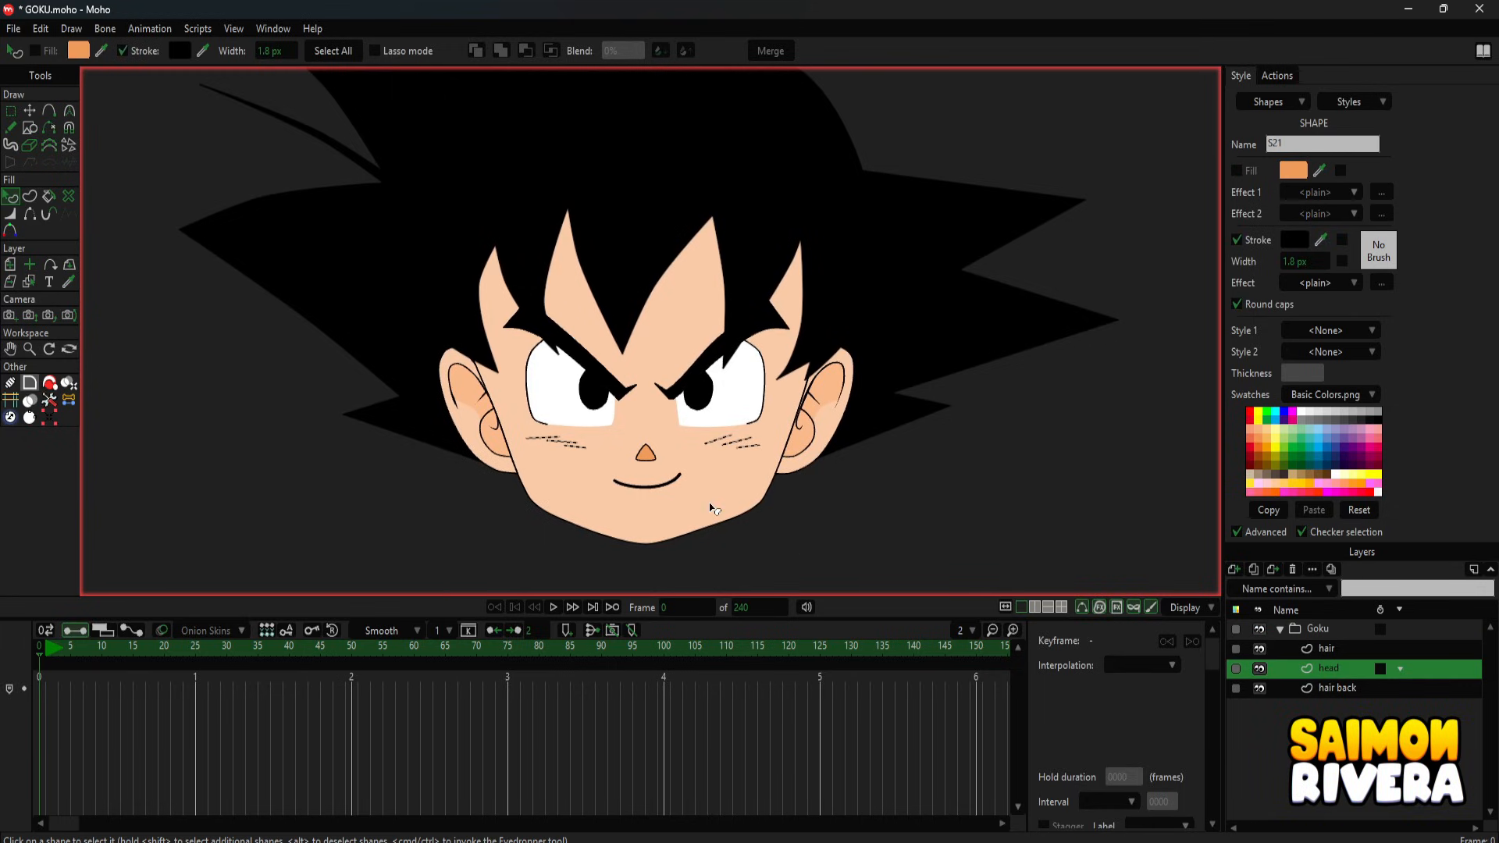
click(712, 508)
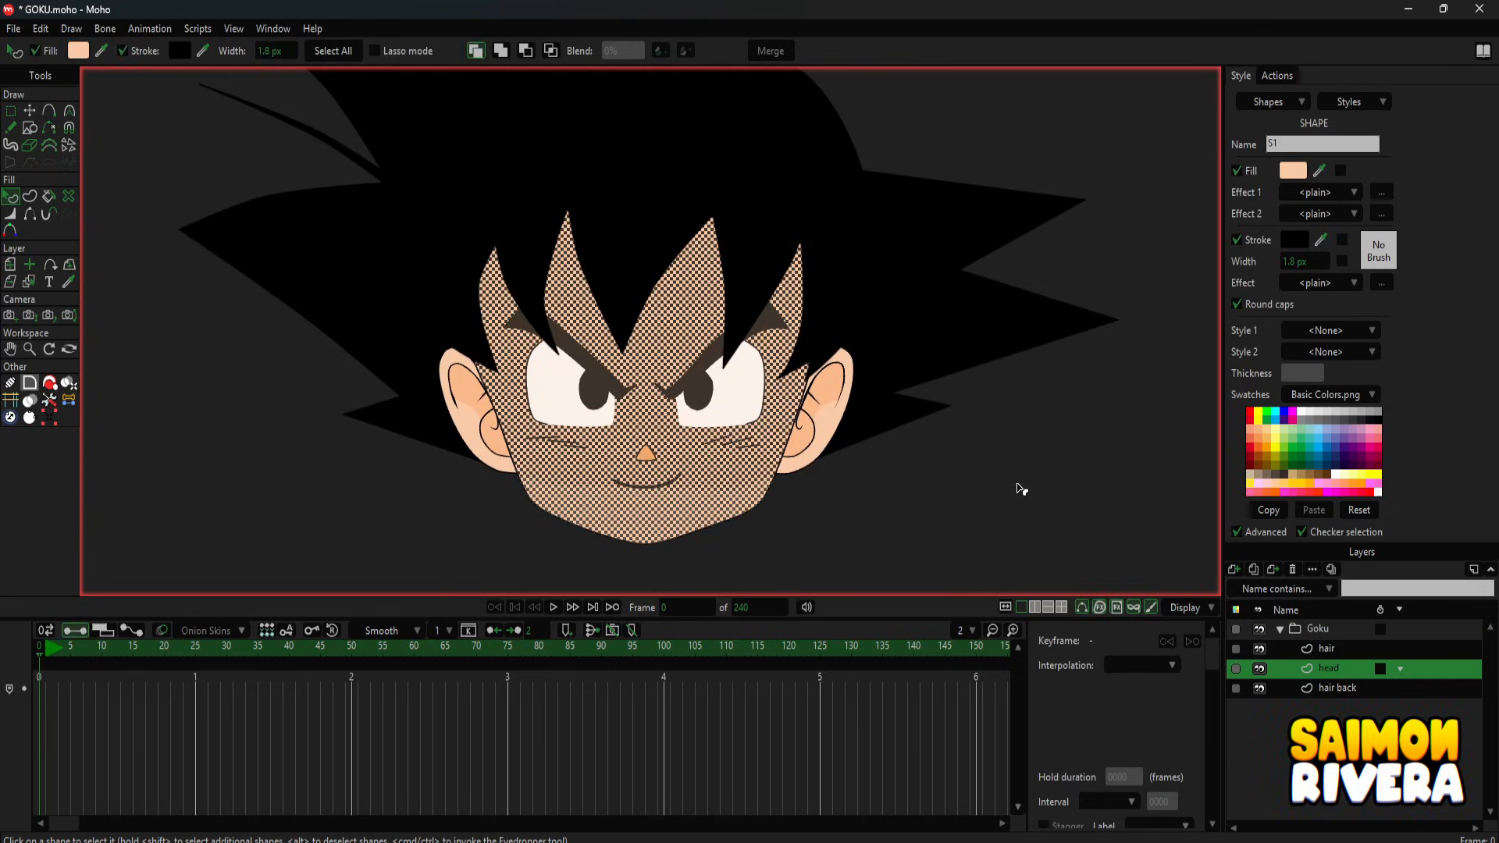
scroll(1035, 457, up, 1)
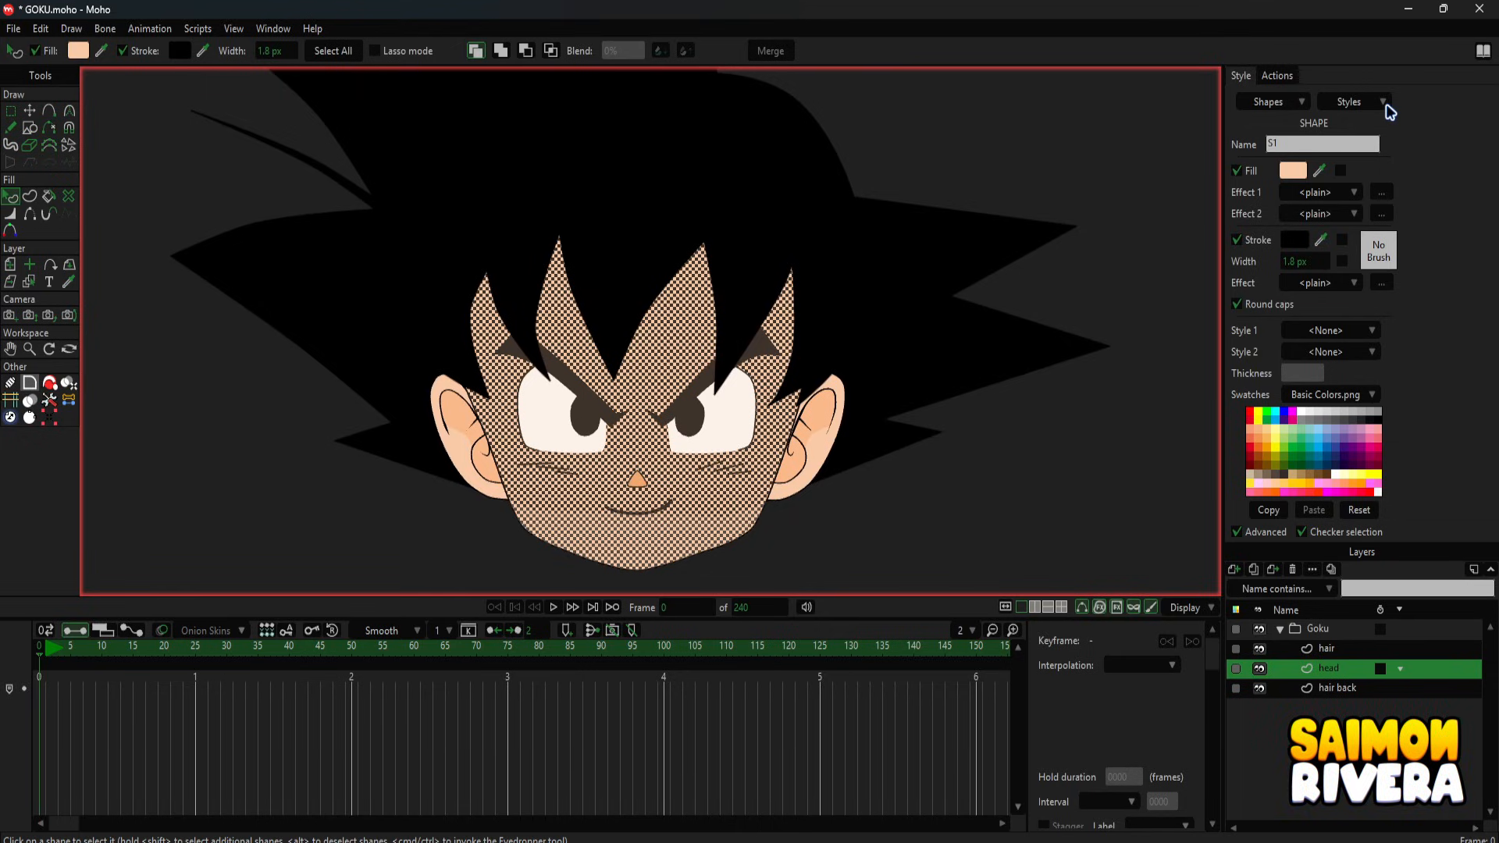
click(1383, 102)
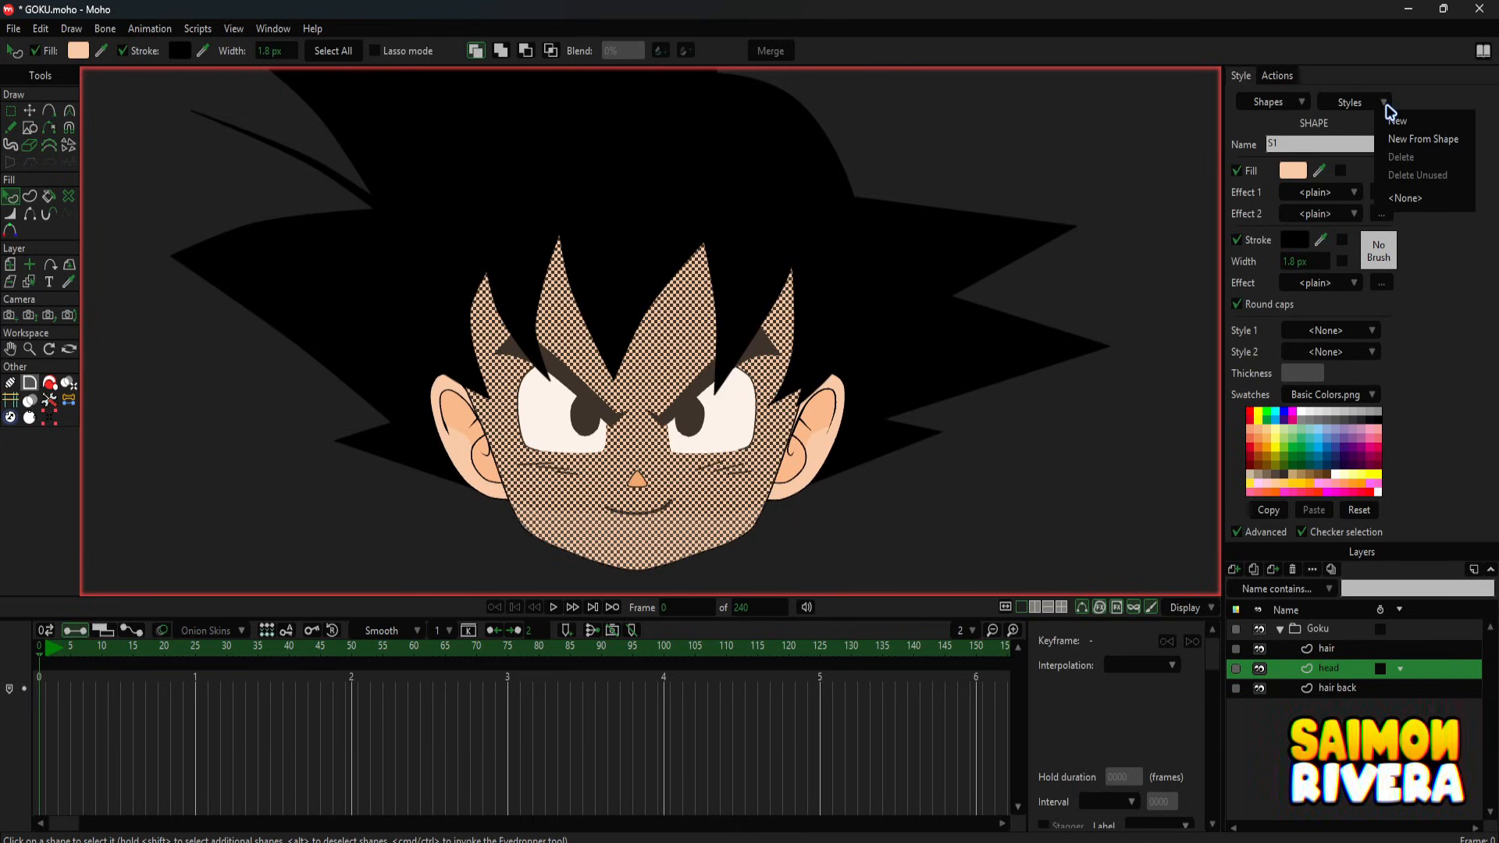
click(1458, 141)
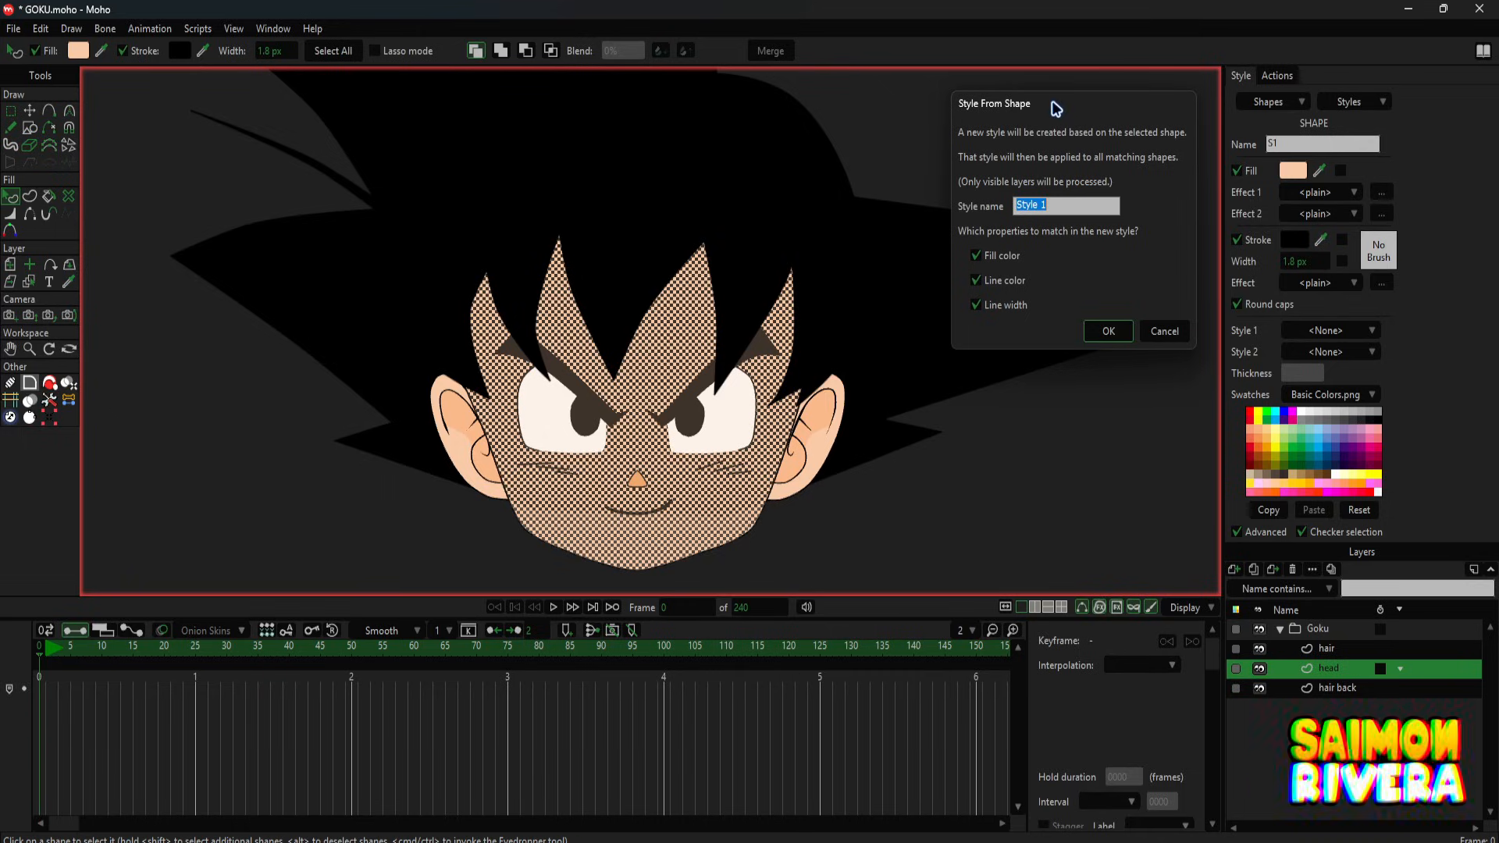
drag(1060, 106, 986, 165)
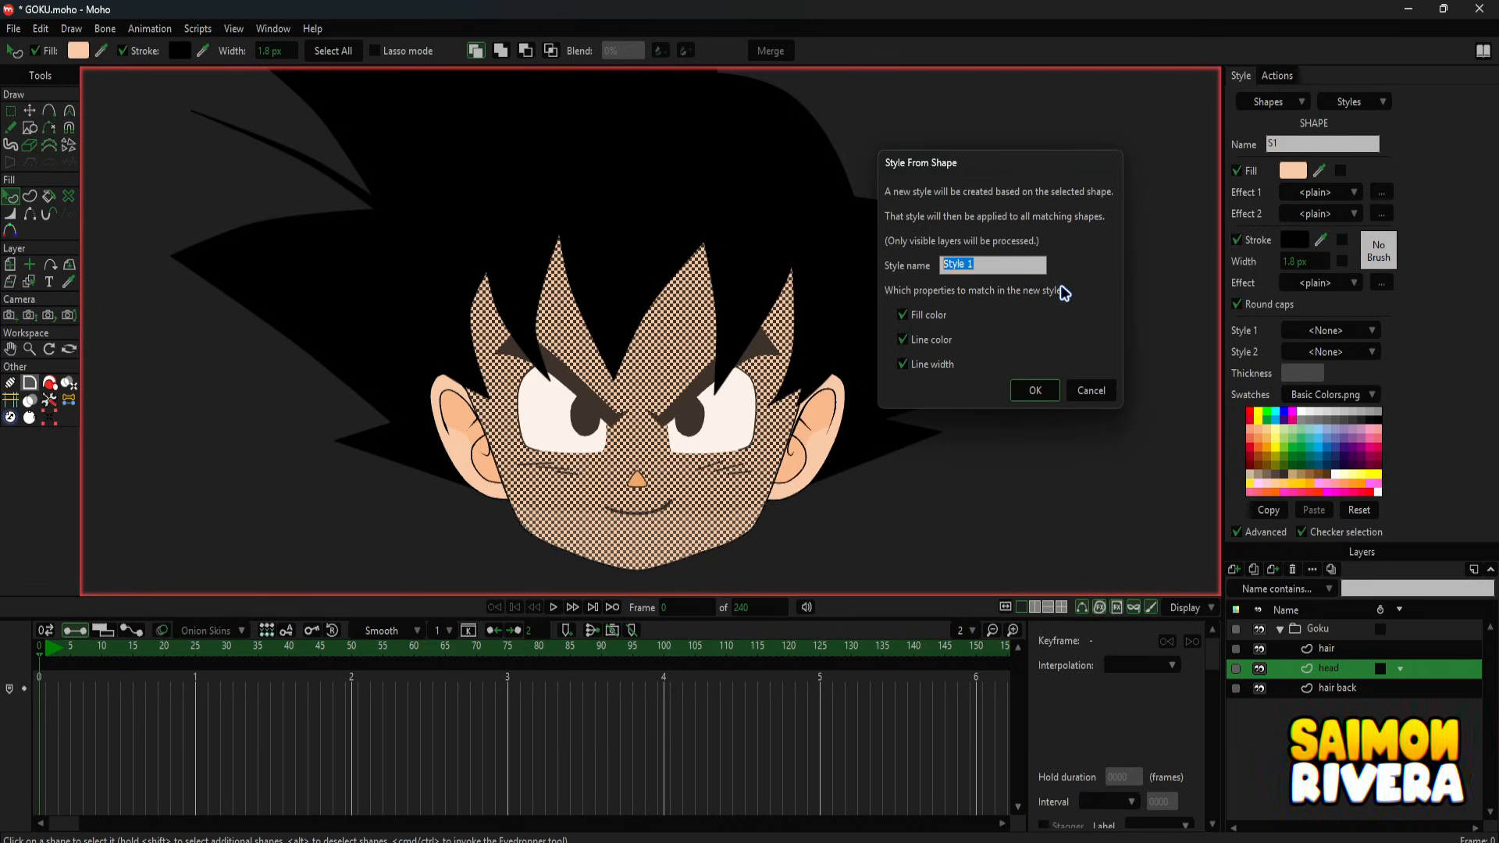
text(Trazado)
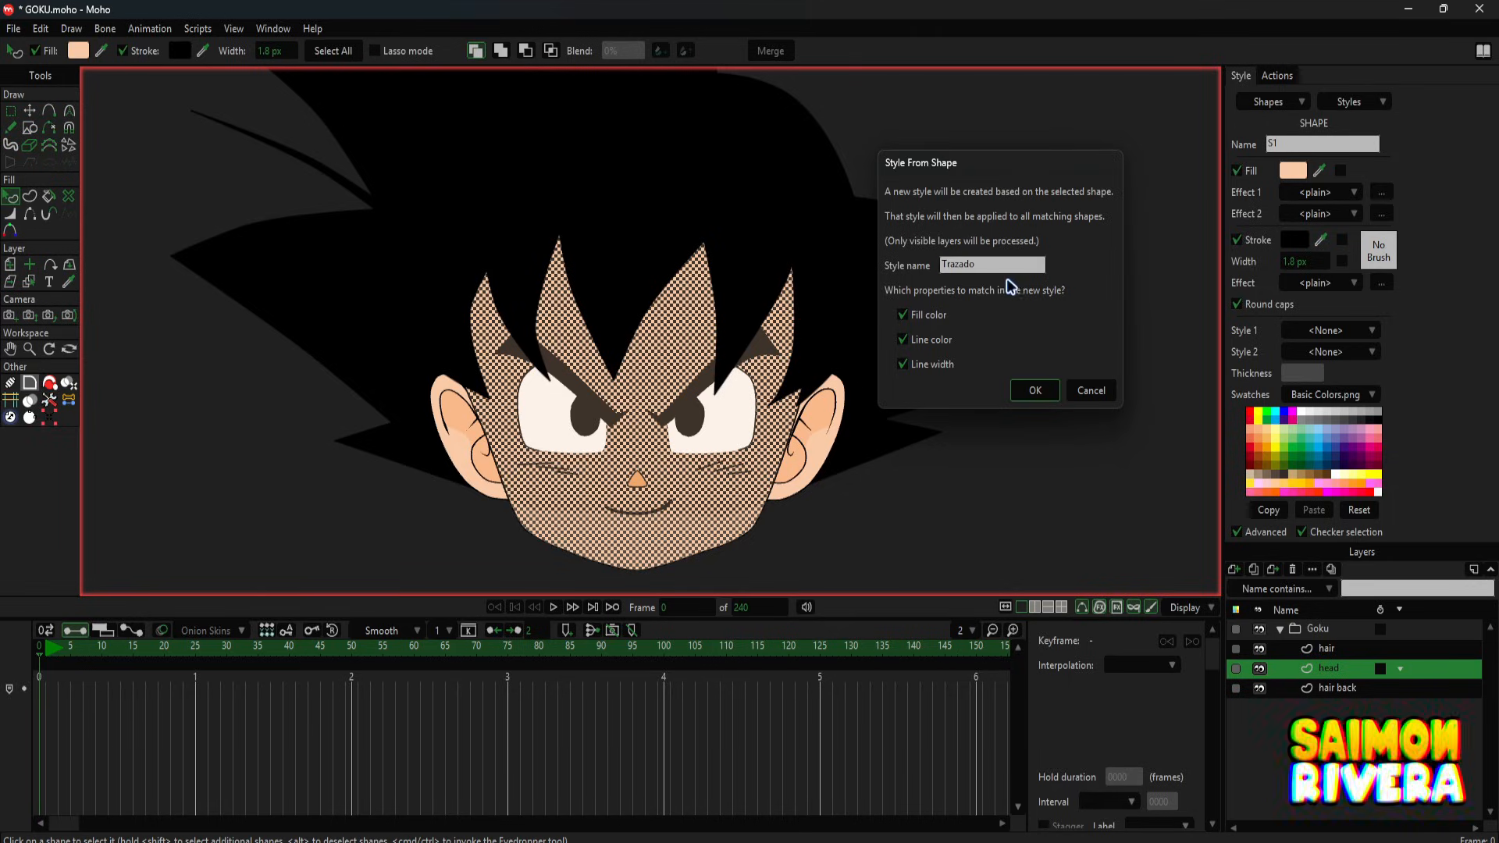
drag(1059, 162, 1100, 144)
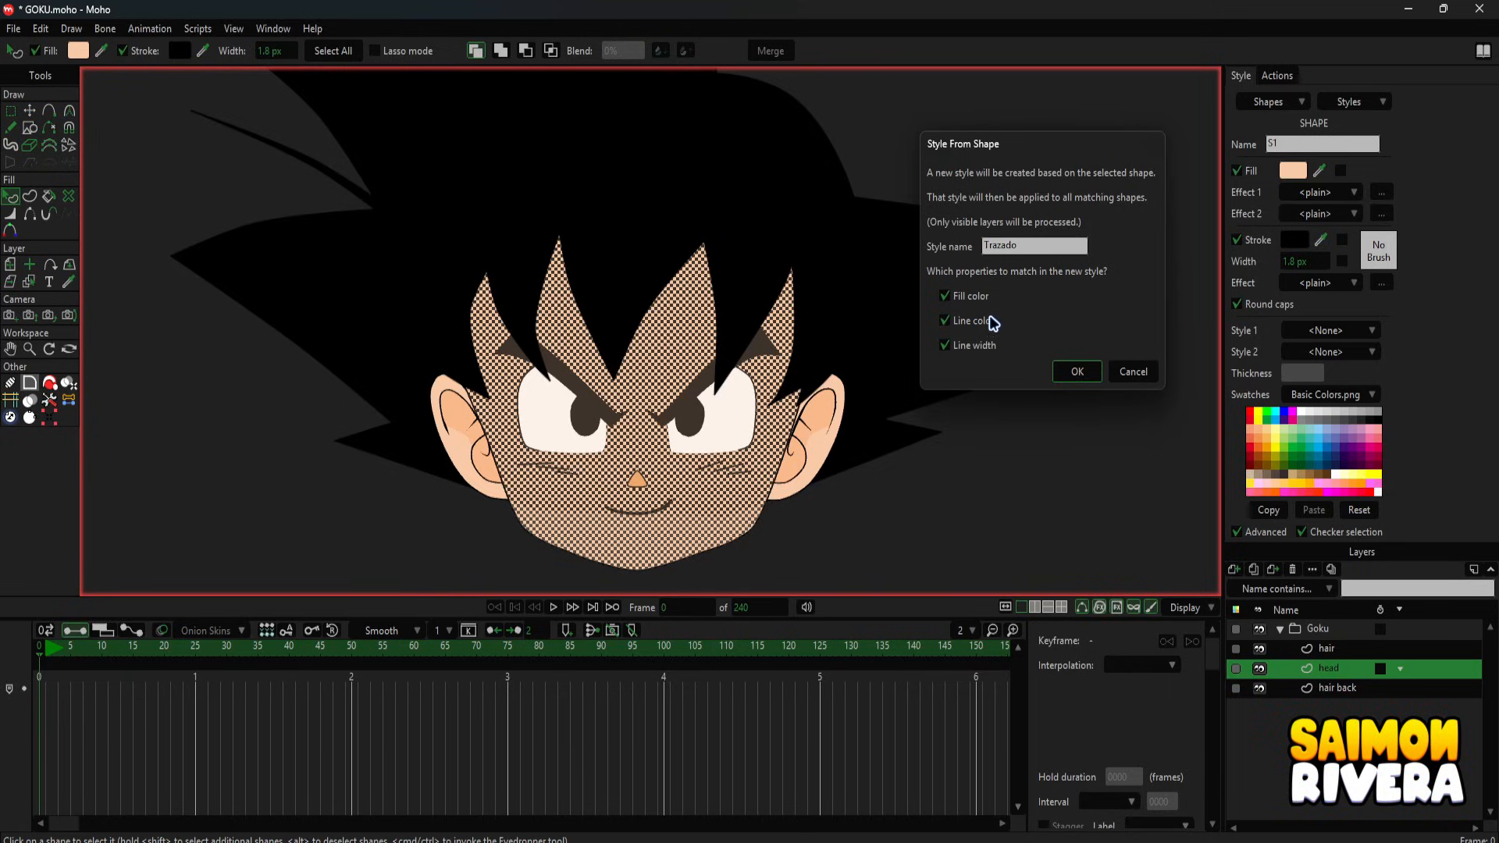
click(947, 299)
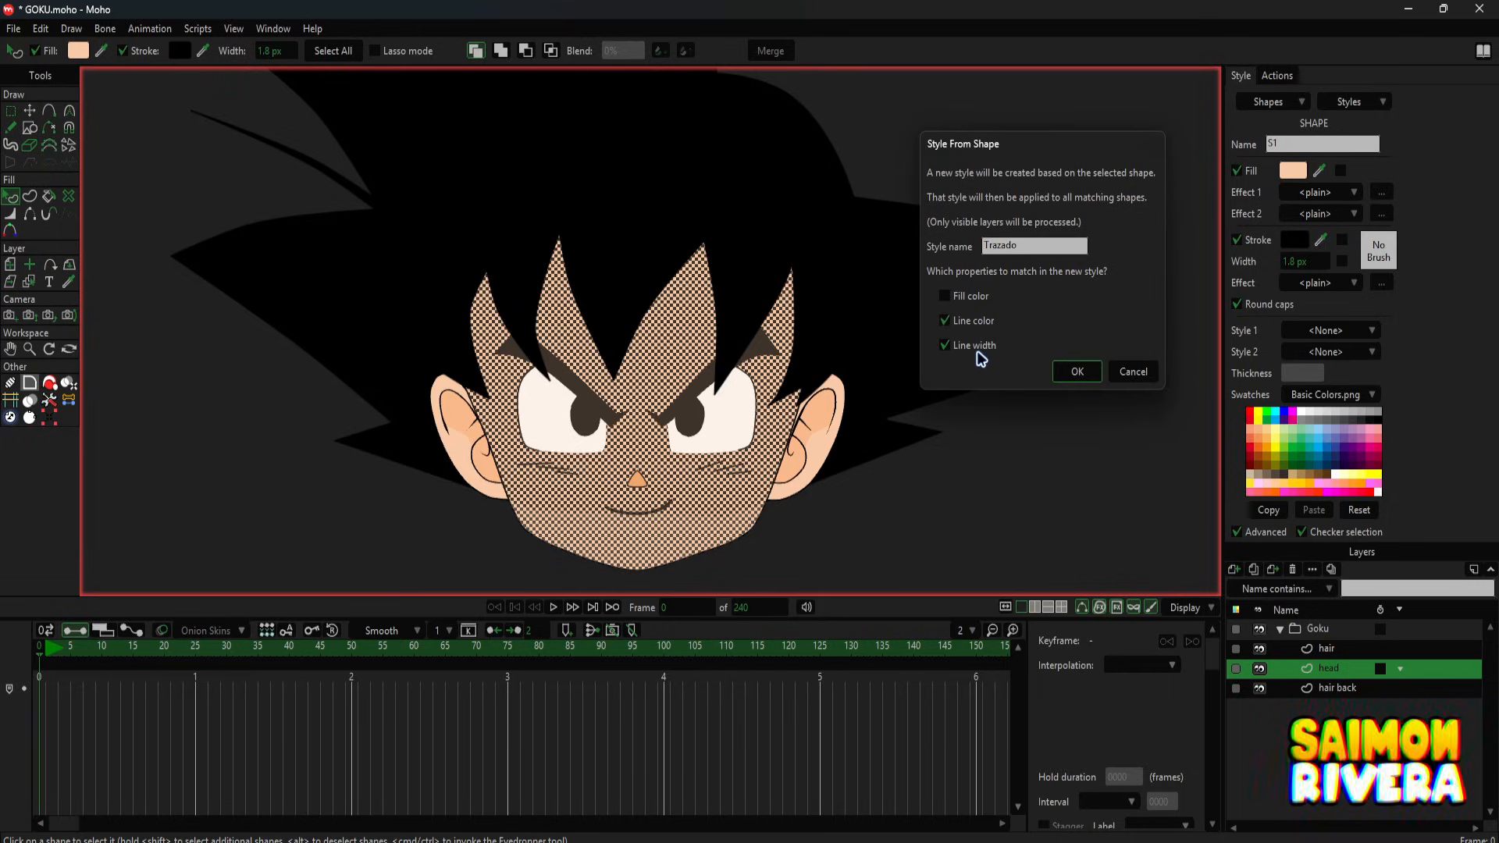
click(1074, 373)
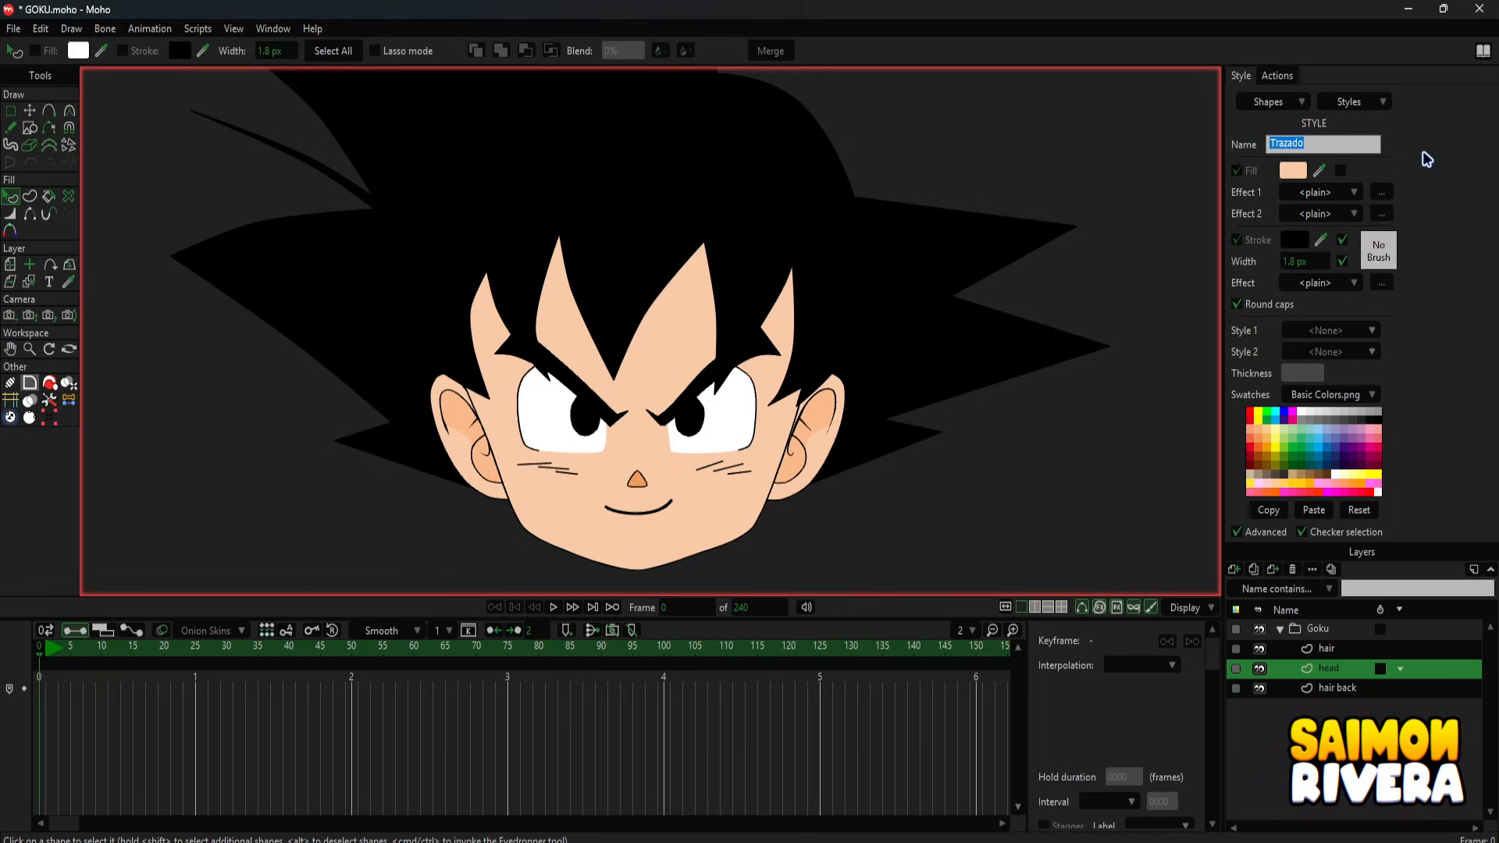
click(1396, 164)
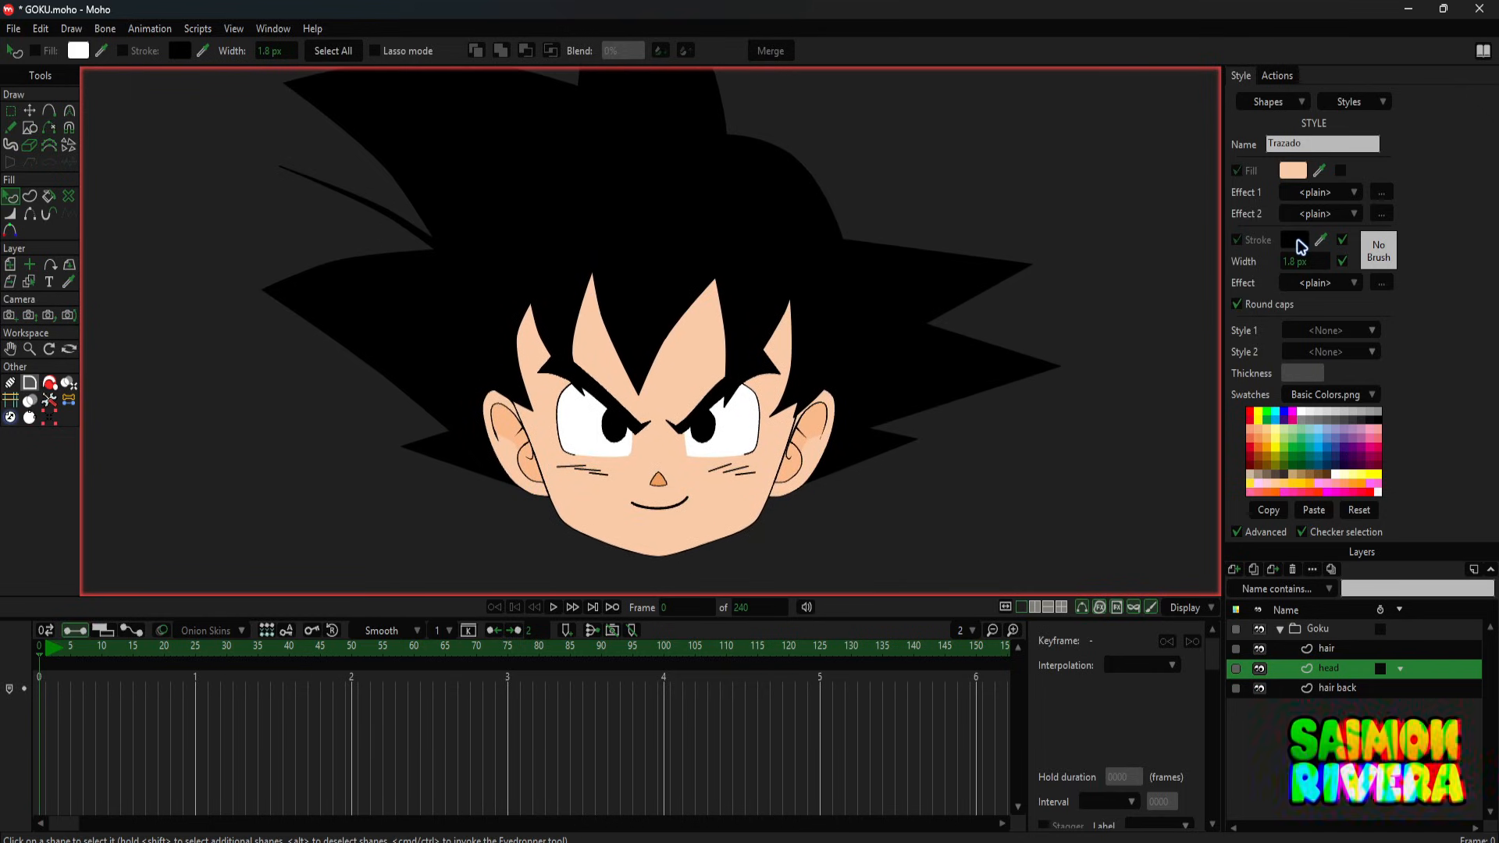
- Try red, blue and yellow as the Trazado style's stroke color, and settle on magenta FF00F6
click(1296, 242)
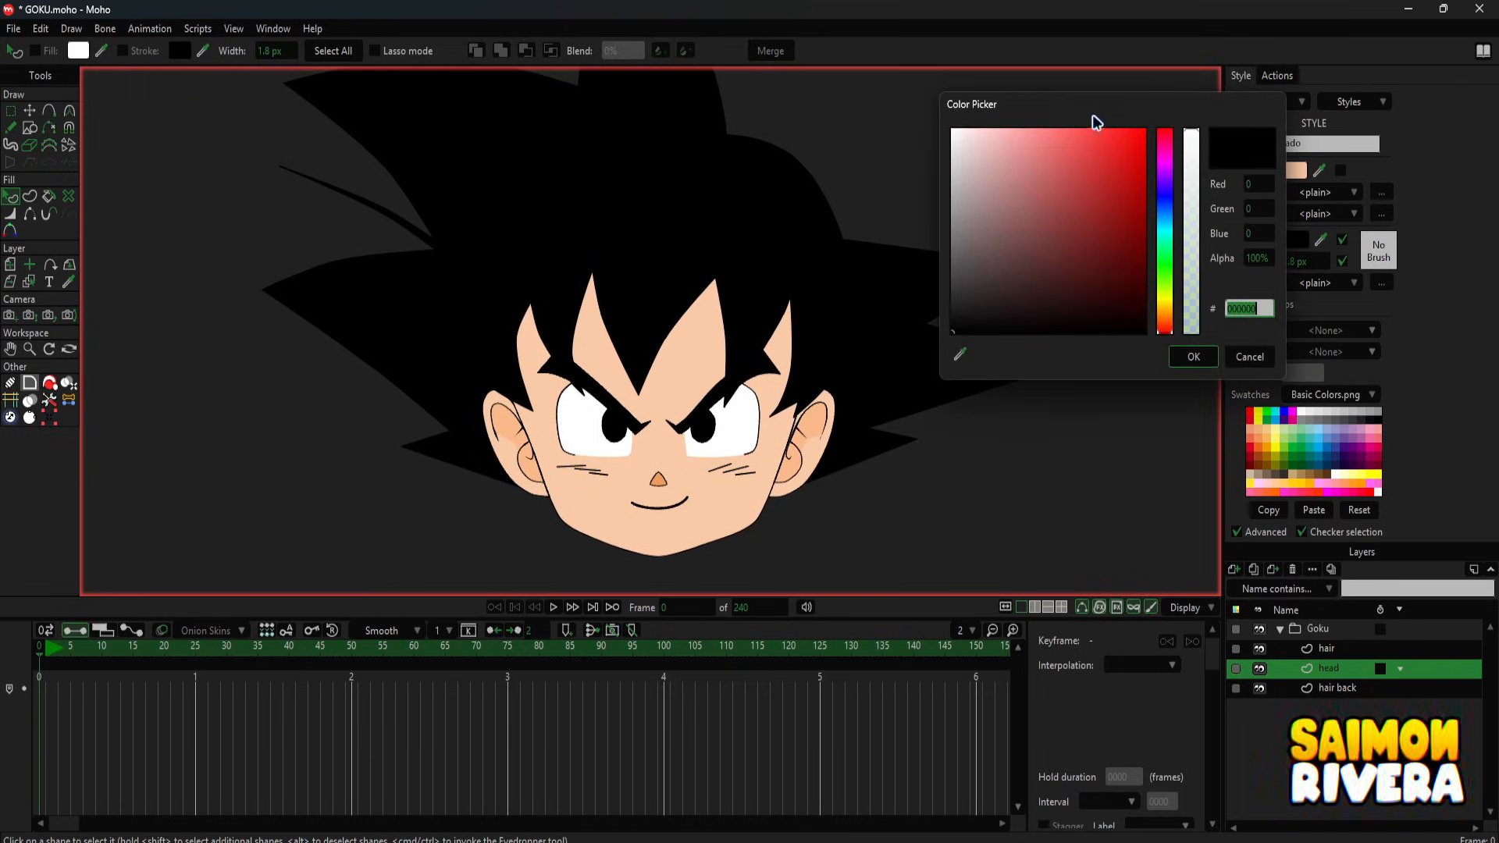
mouse_move(1101, 113)
mouse_down()
mouse_move(877, 133)
mouse_move(1017, 120)
mouse_up()
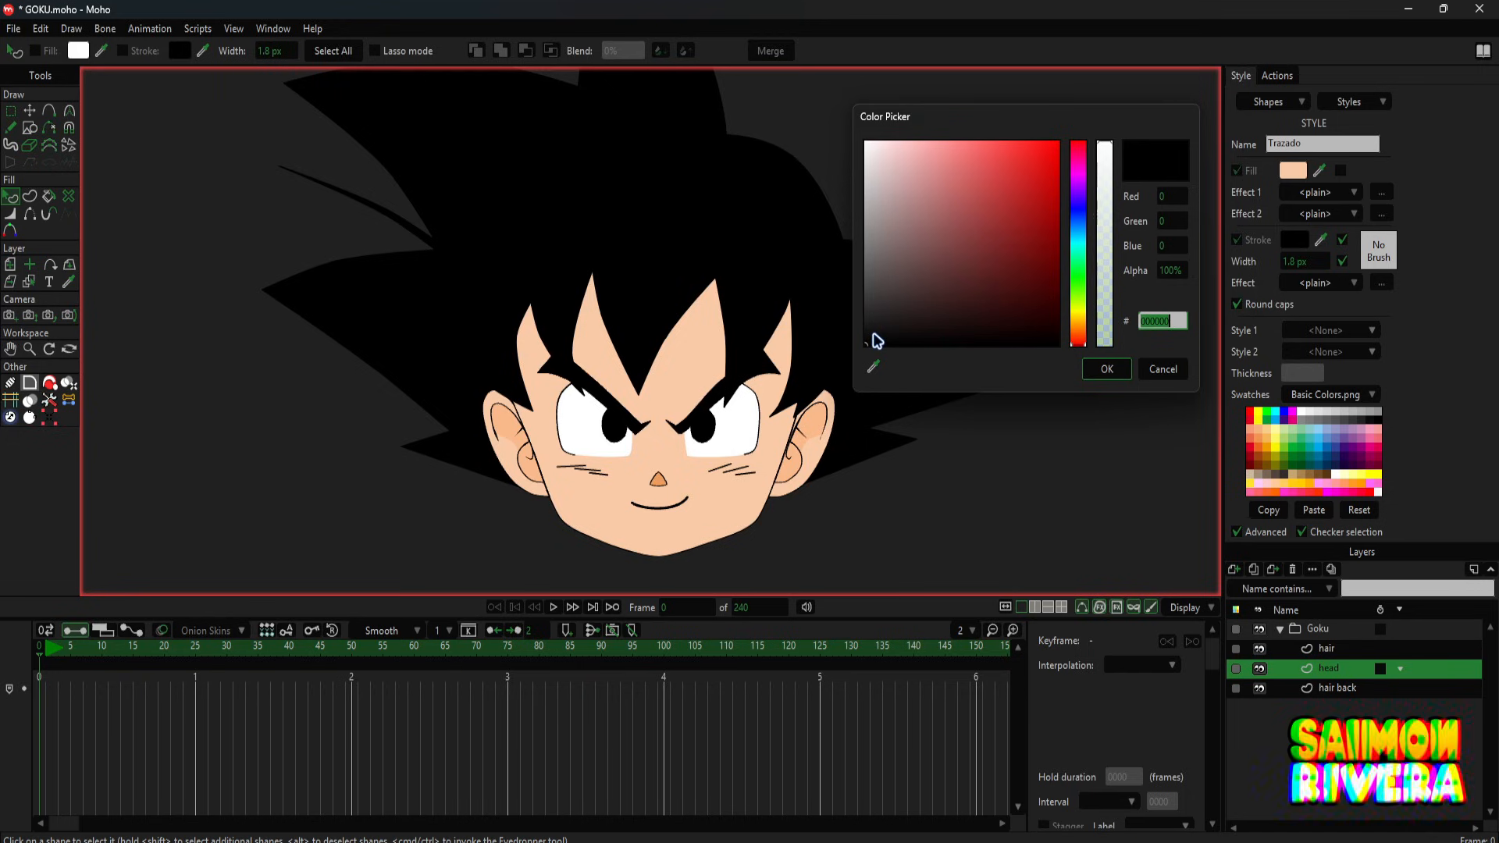
mouse_move(877, 341)
mouse_down()
mouse_move(1000, 265)
mouse_move(1092, 143)
mouse_up()
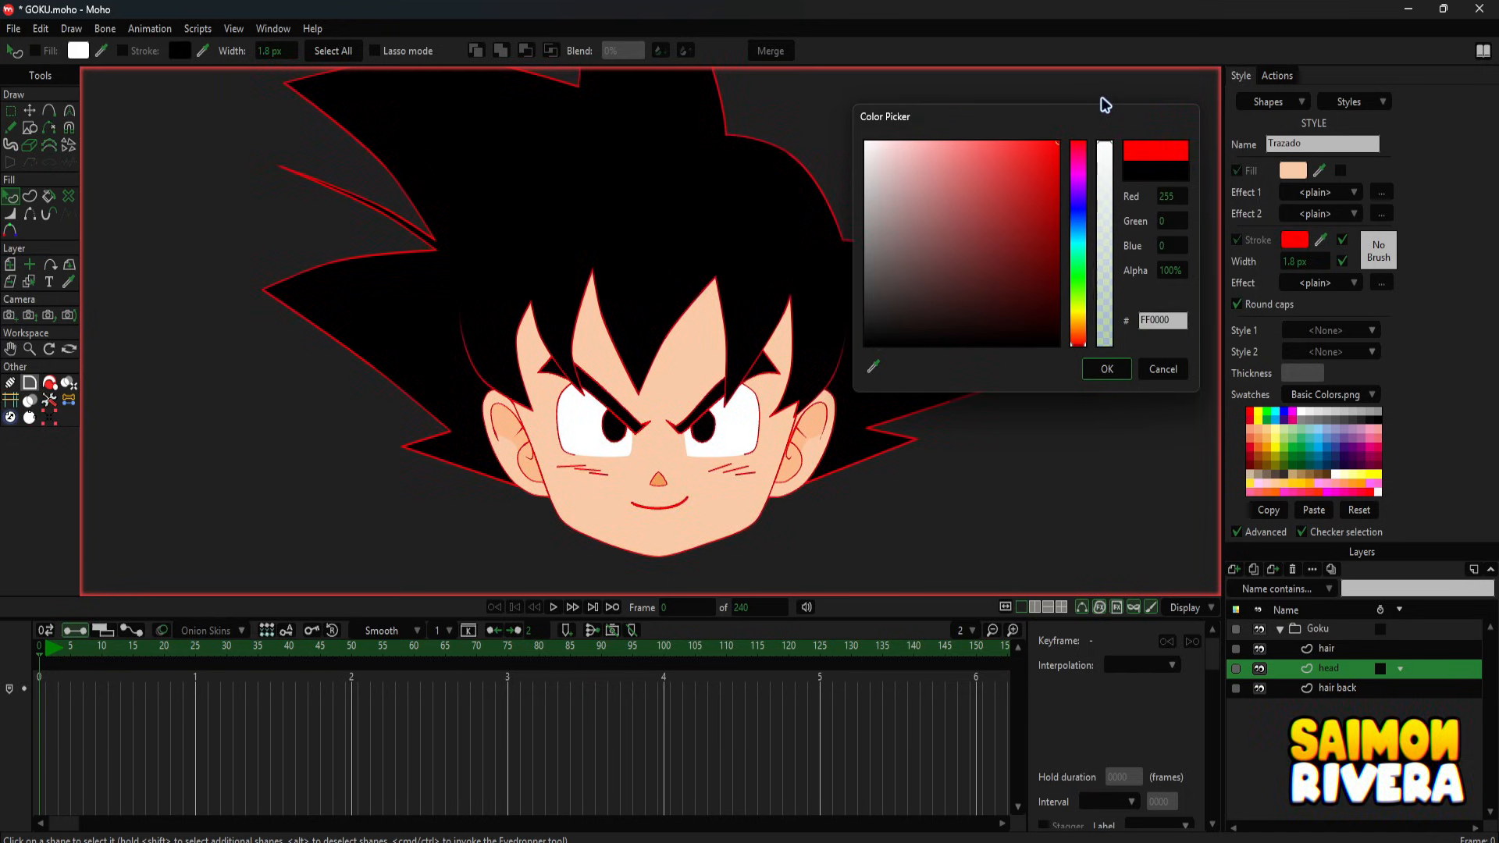
click(1079, 209)
click(1033, 249)
drag(1032, 248, 1071, 131)
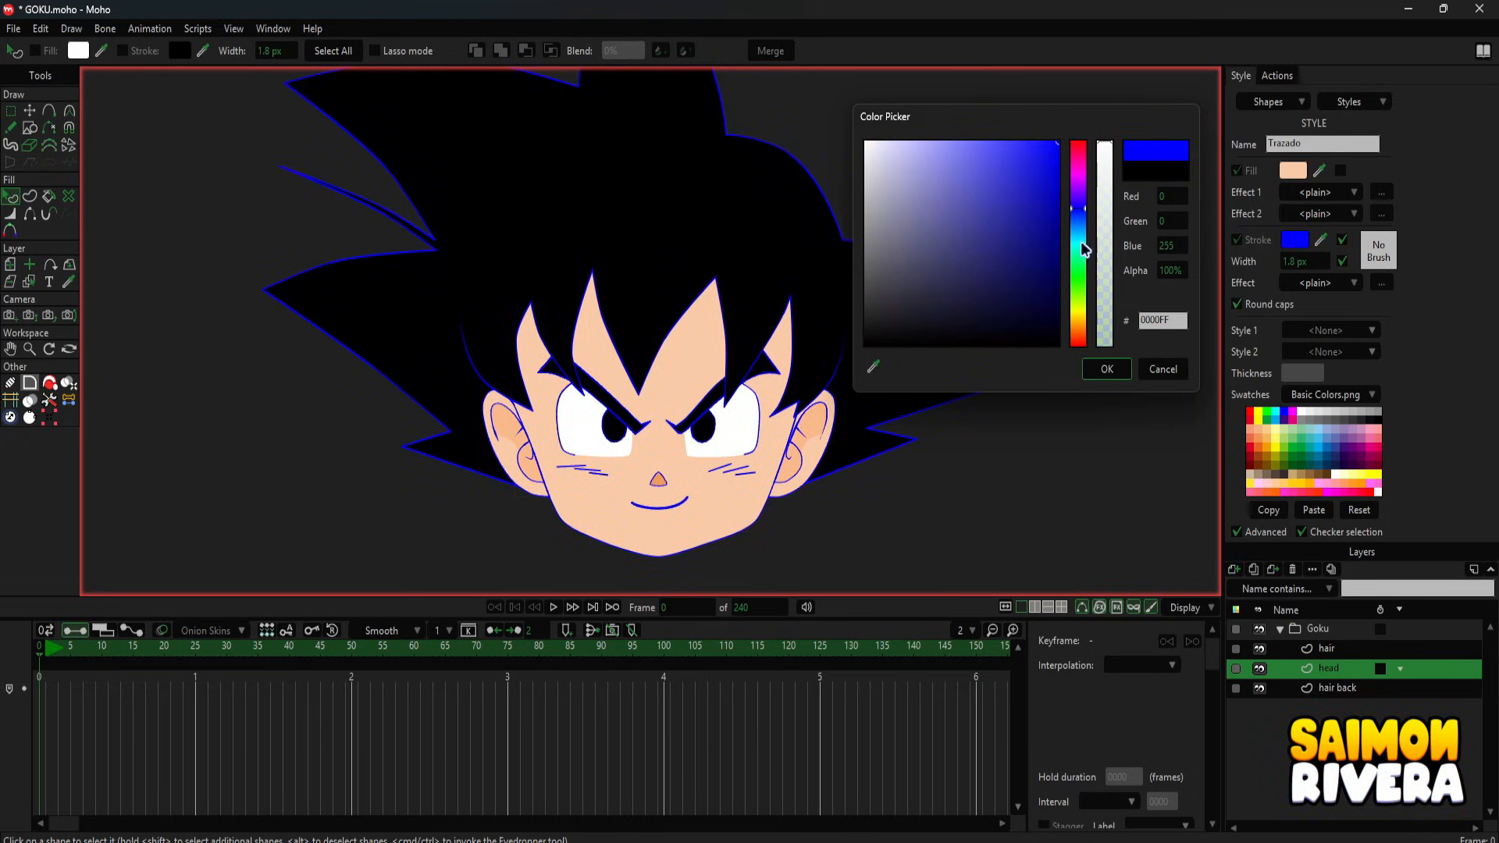
click(1080, 279)
click(1085, 316)
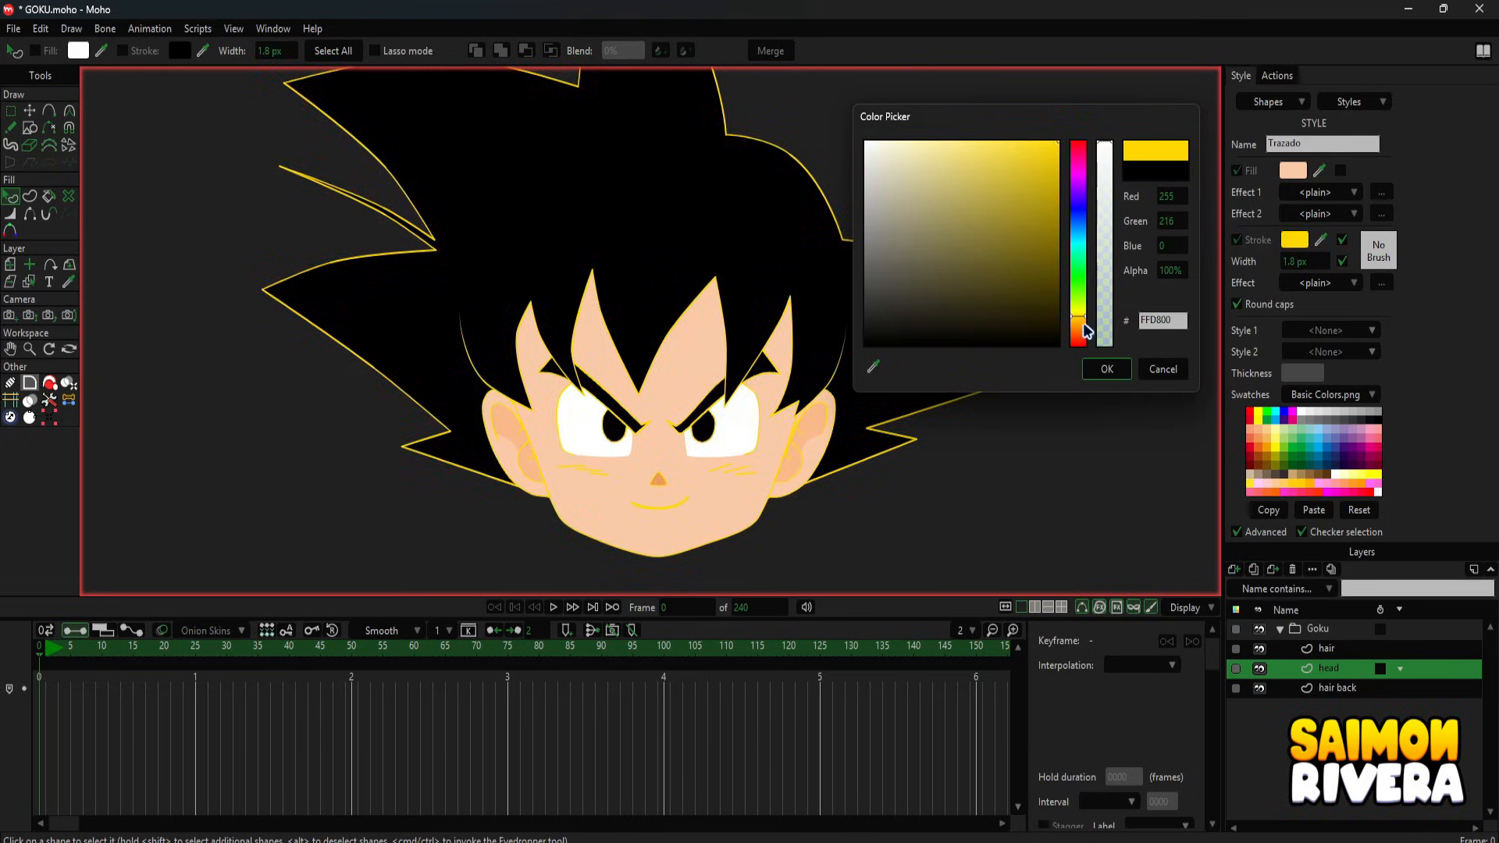
click(1088, 341)
click(1083, 314)
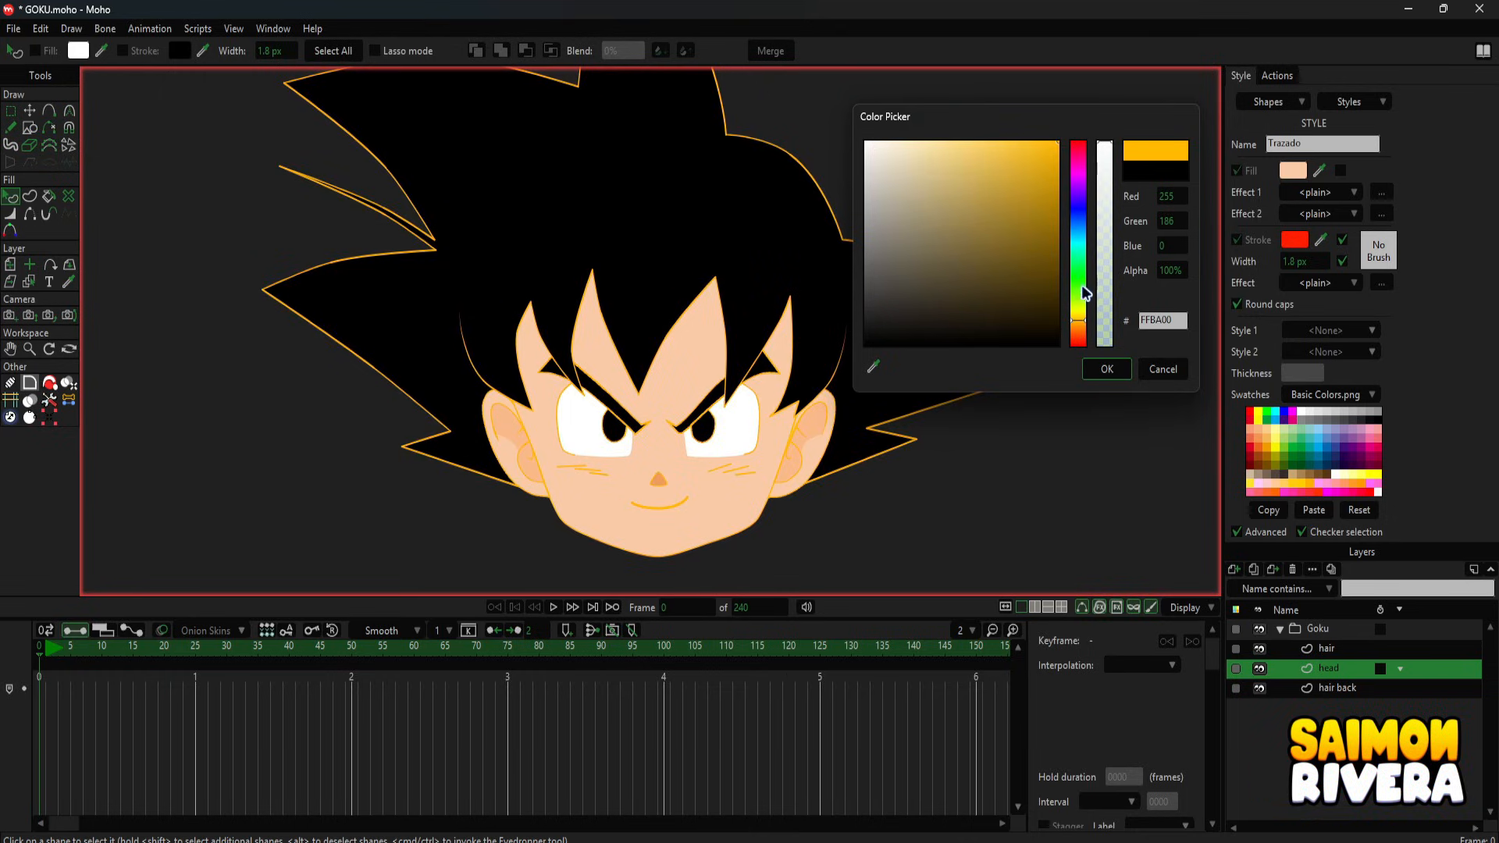
click(1082, 184)
click(1091, 175)
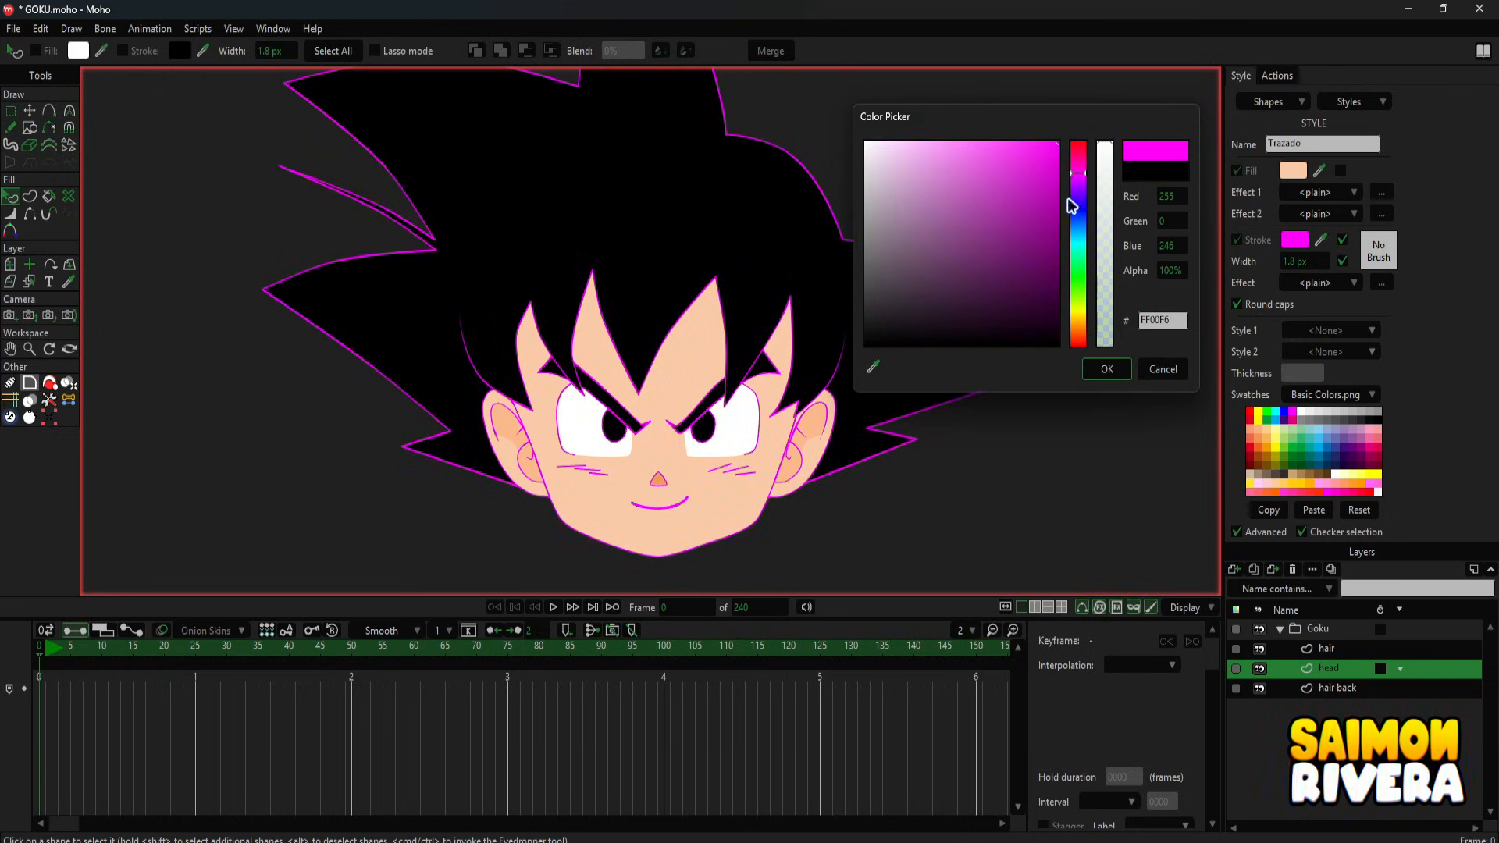
click(1108, 370)
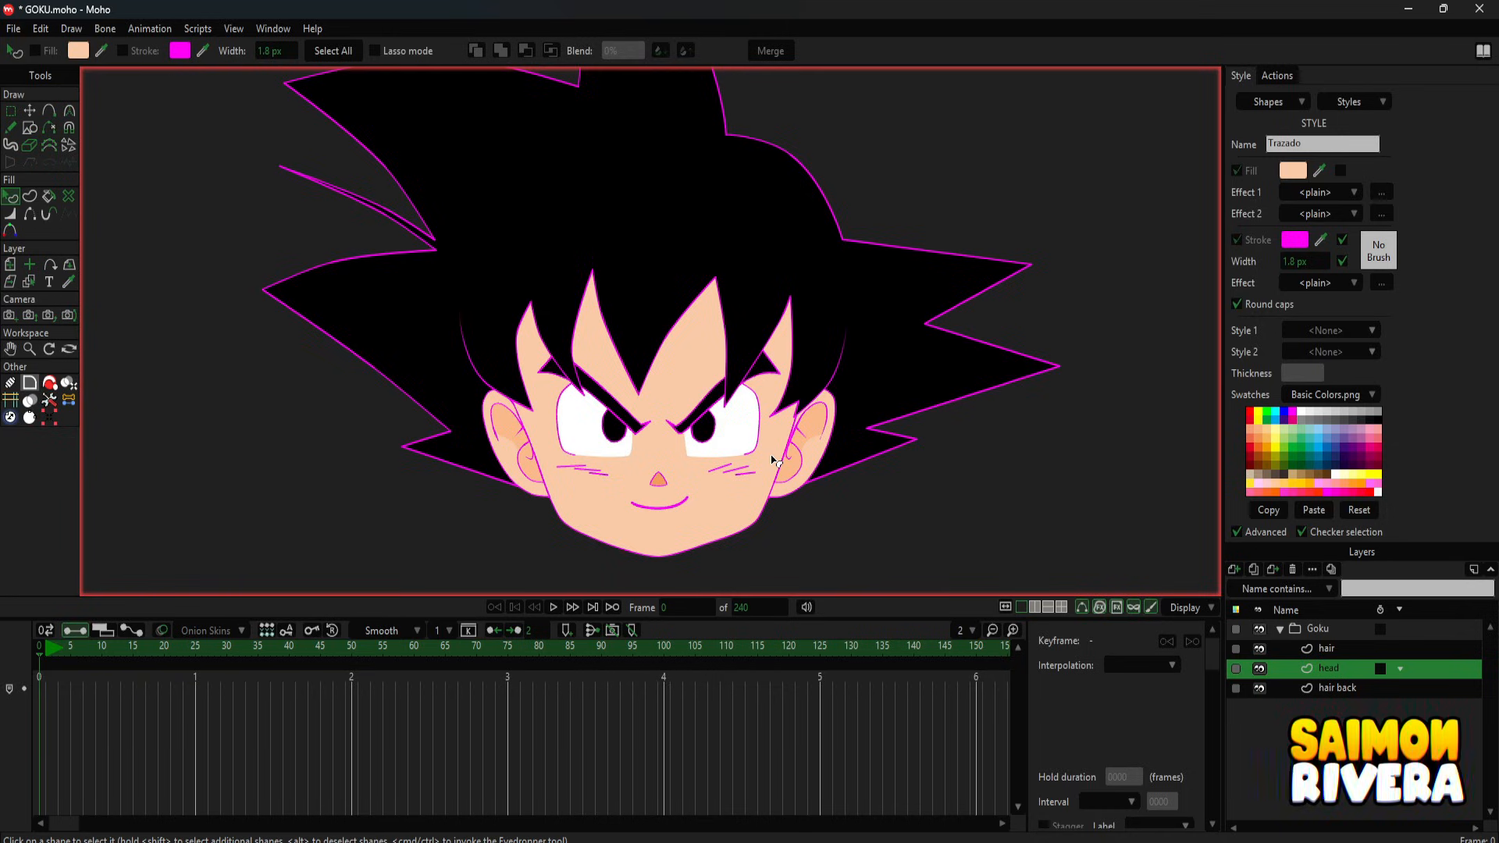
- Set the Trazado style's stroke width to 6 px and apply the Brush503 brush to its stroke
mouse_move(1304, 264)
mouse_down()
mouse_move(1436, 257)
mouse_move(1294, 278)
mouse_move(1359, 262)
mouse_move(1300, 269)
mouse_move(1331, 264)
mouse_move(1314, 269)
mouse_up()
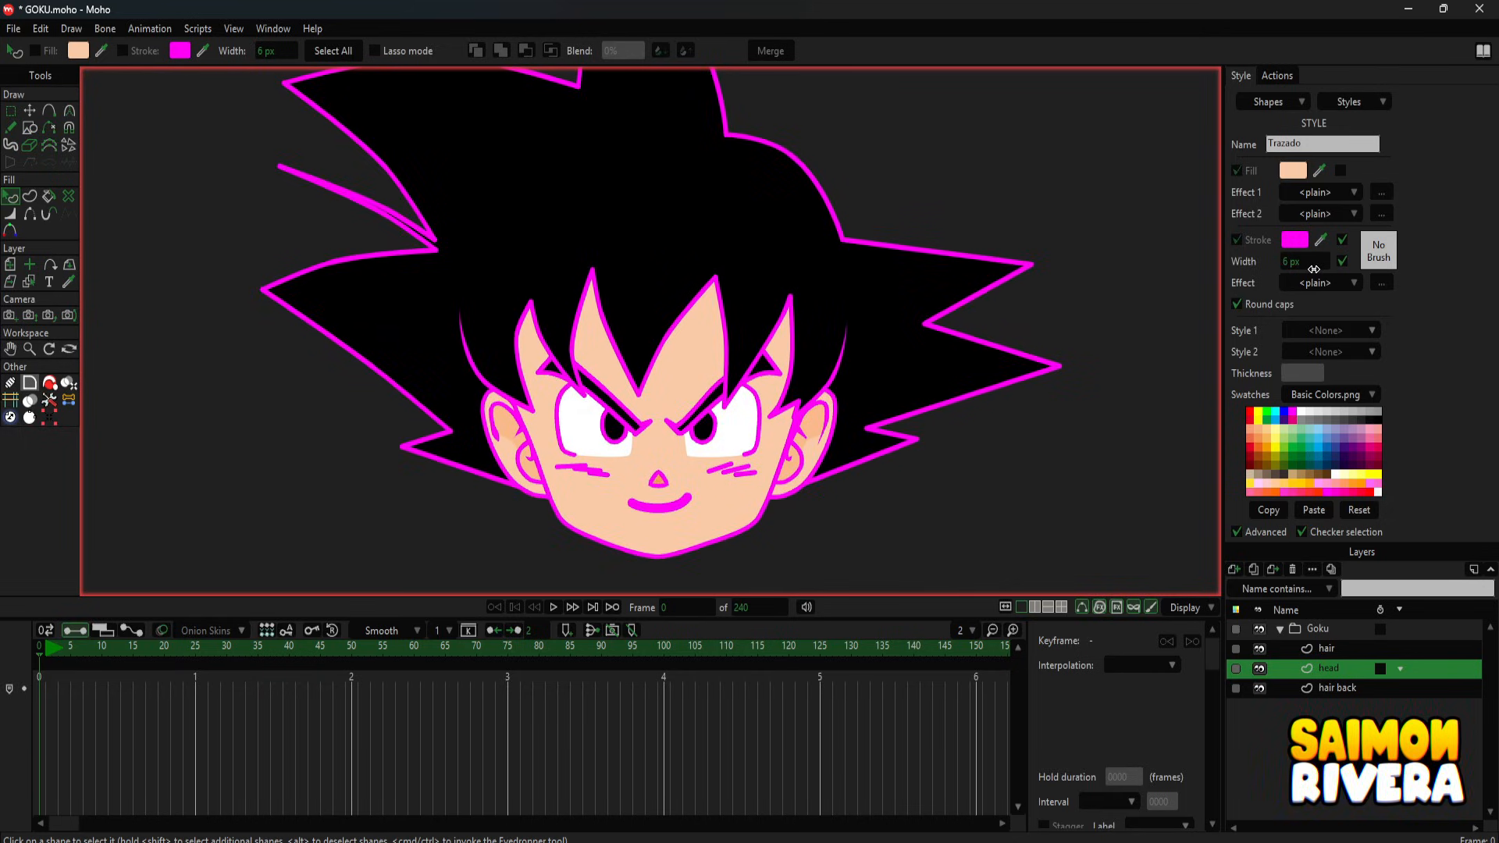
click(1380, 255)
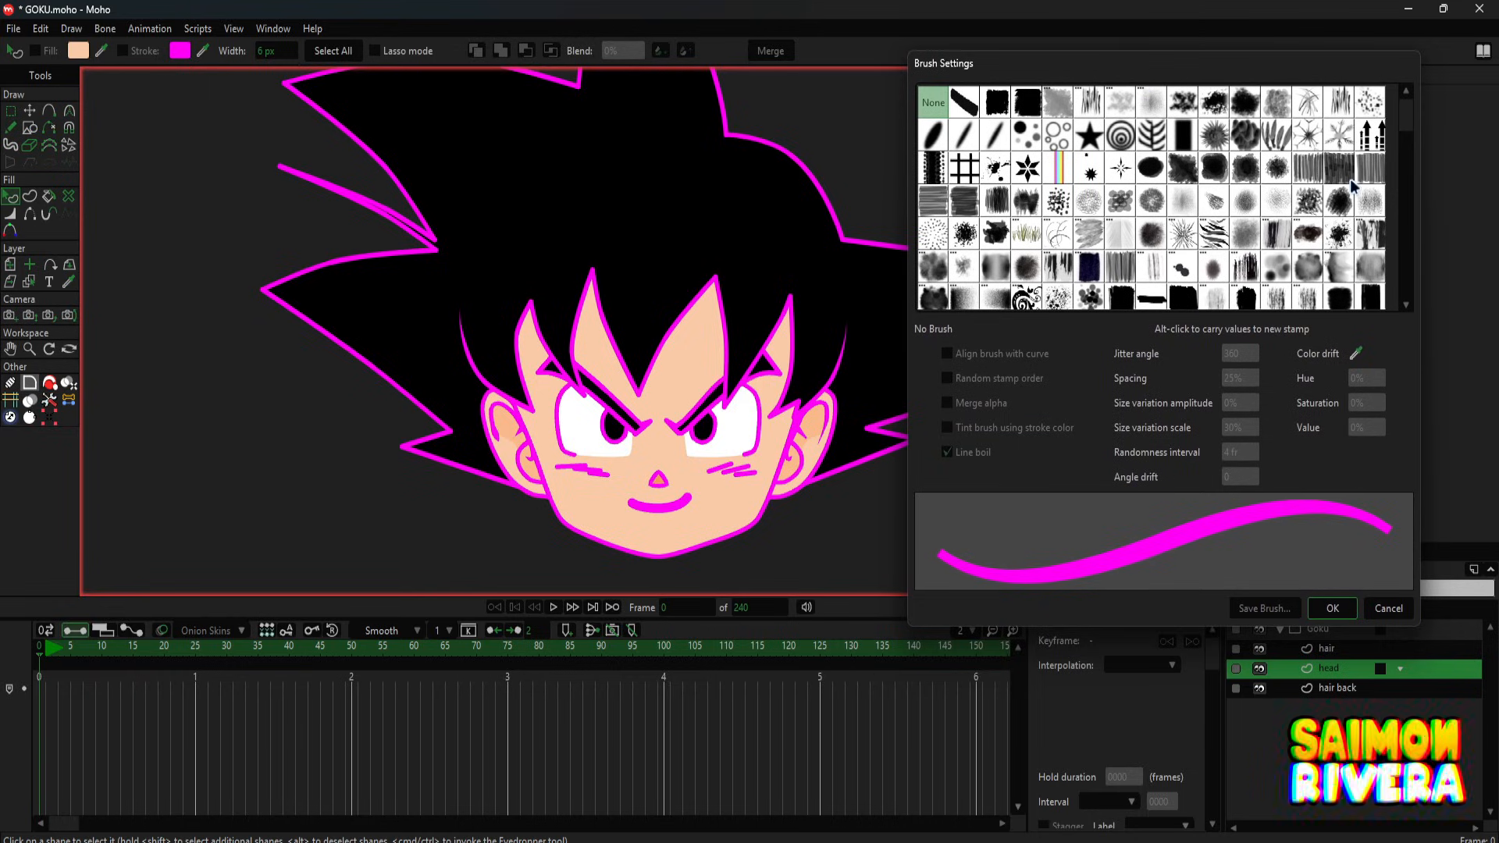
mouse_move(1402, 128)
mouse_down()
mouse_move(1401, 264)
mouse_move(1401, 128)
mouse_up()
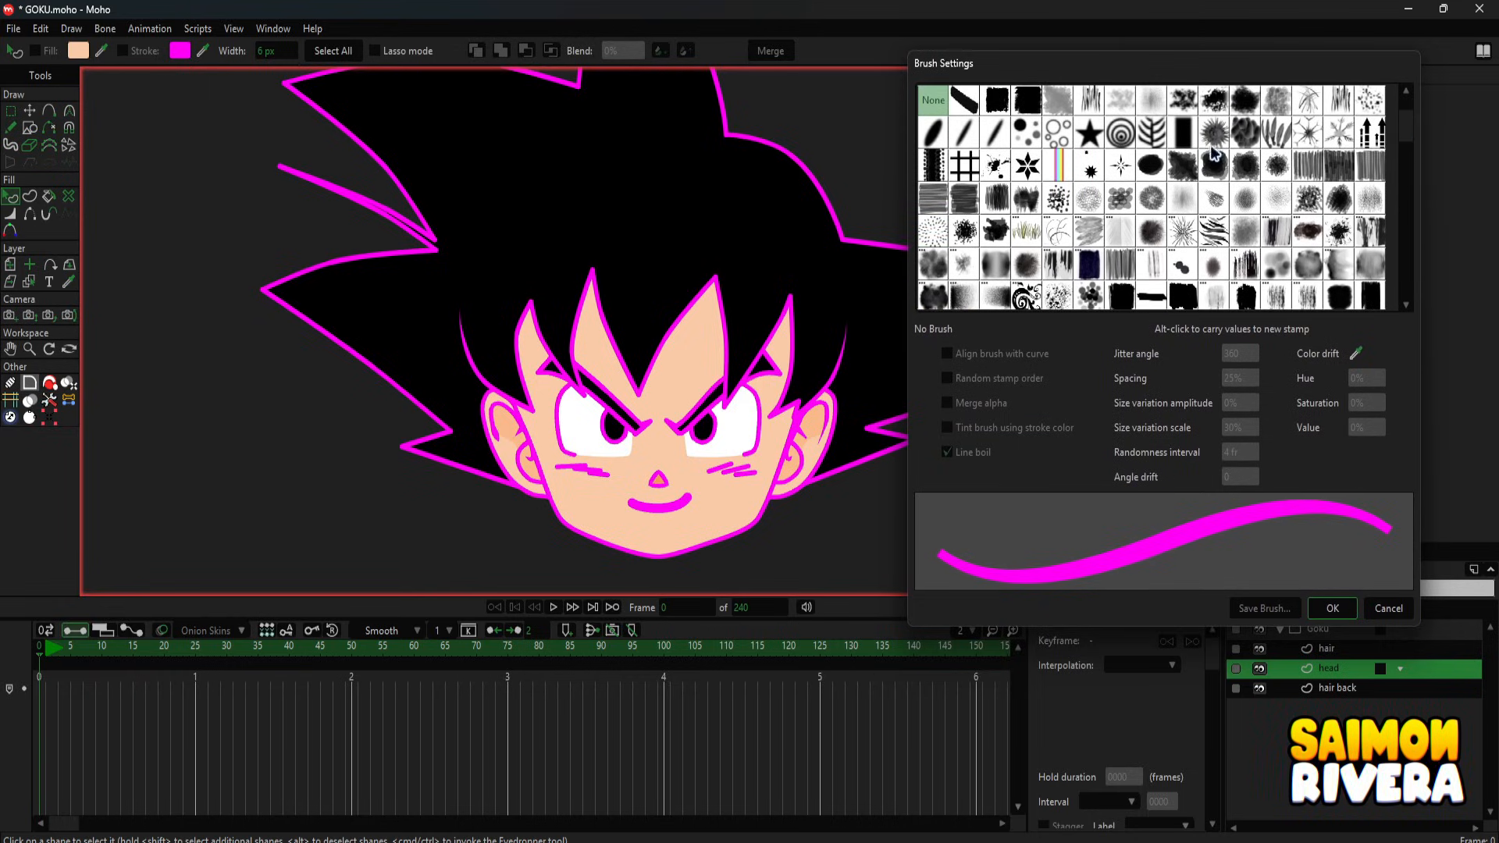
scroll(1212, 149, up, 1)
click(1247, 104)
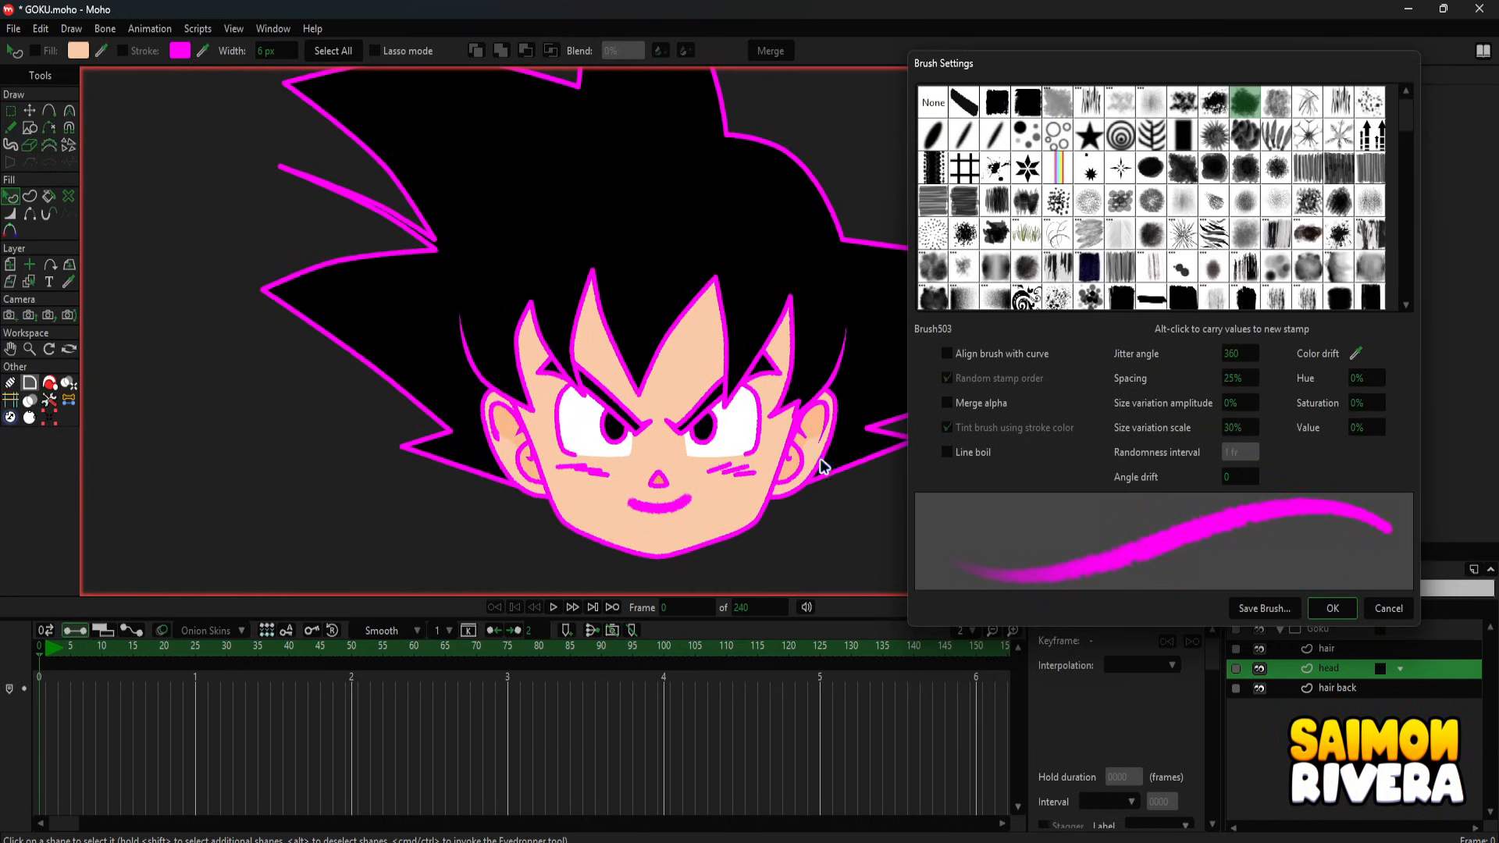
click(1328, 607)
scroll(688, 406, up, 5)
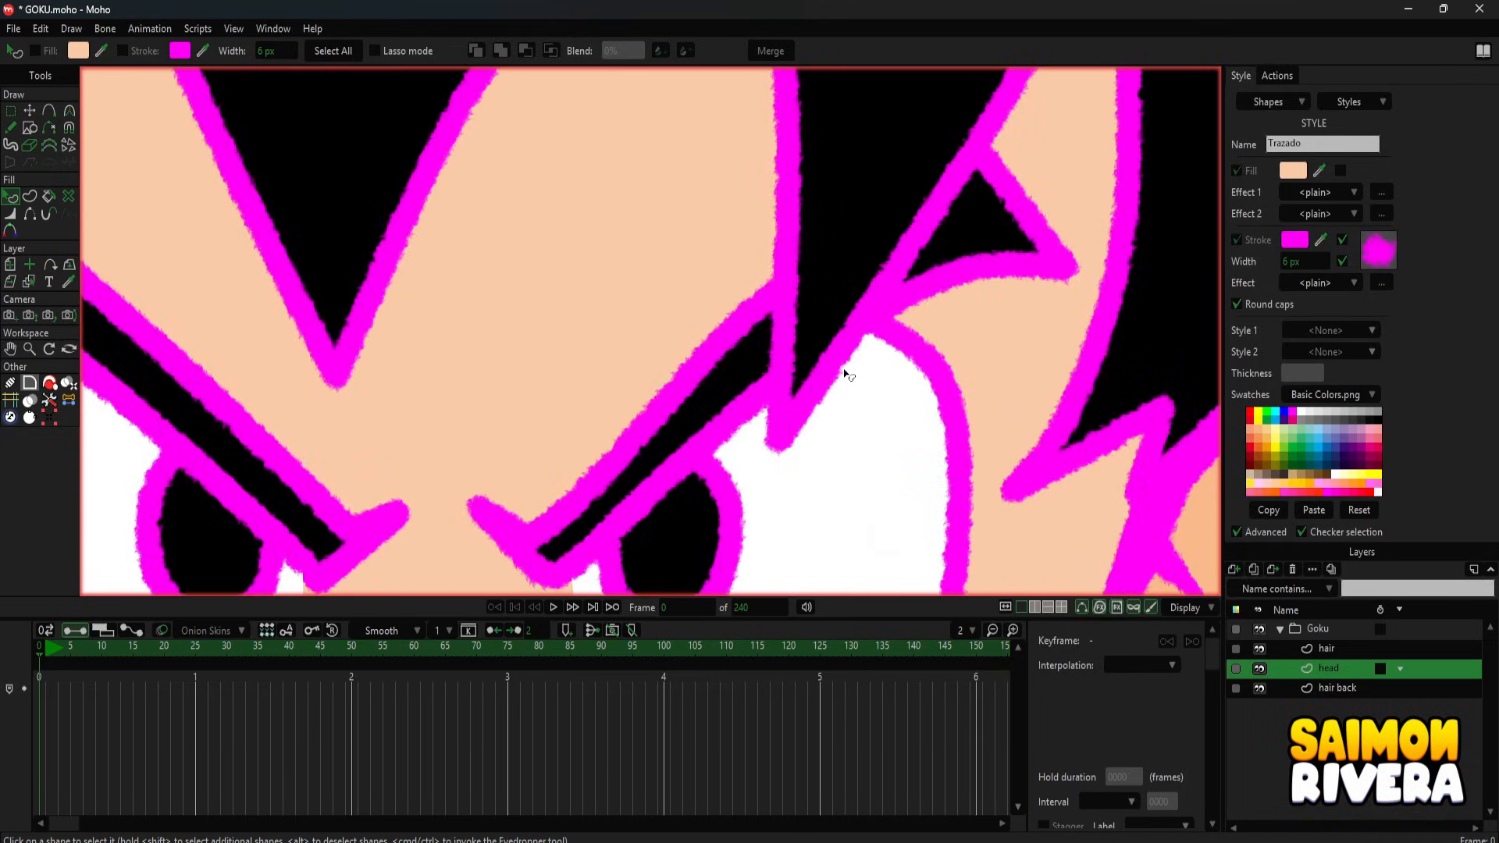
scroll(827, 363, down, 5)
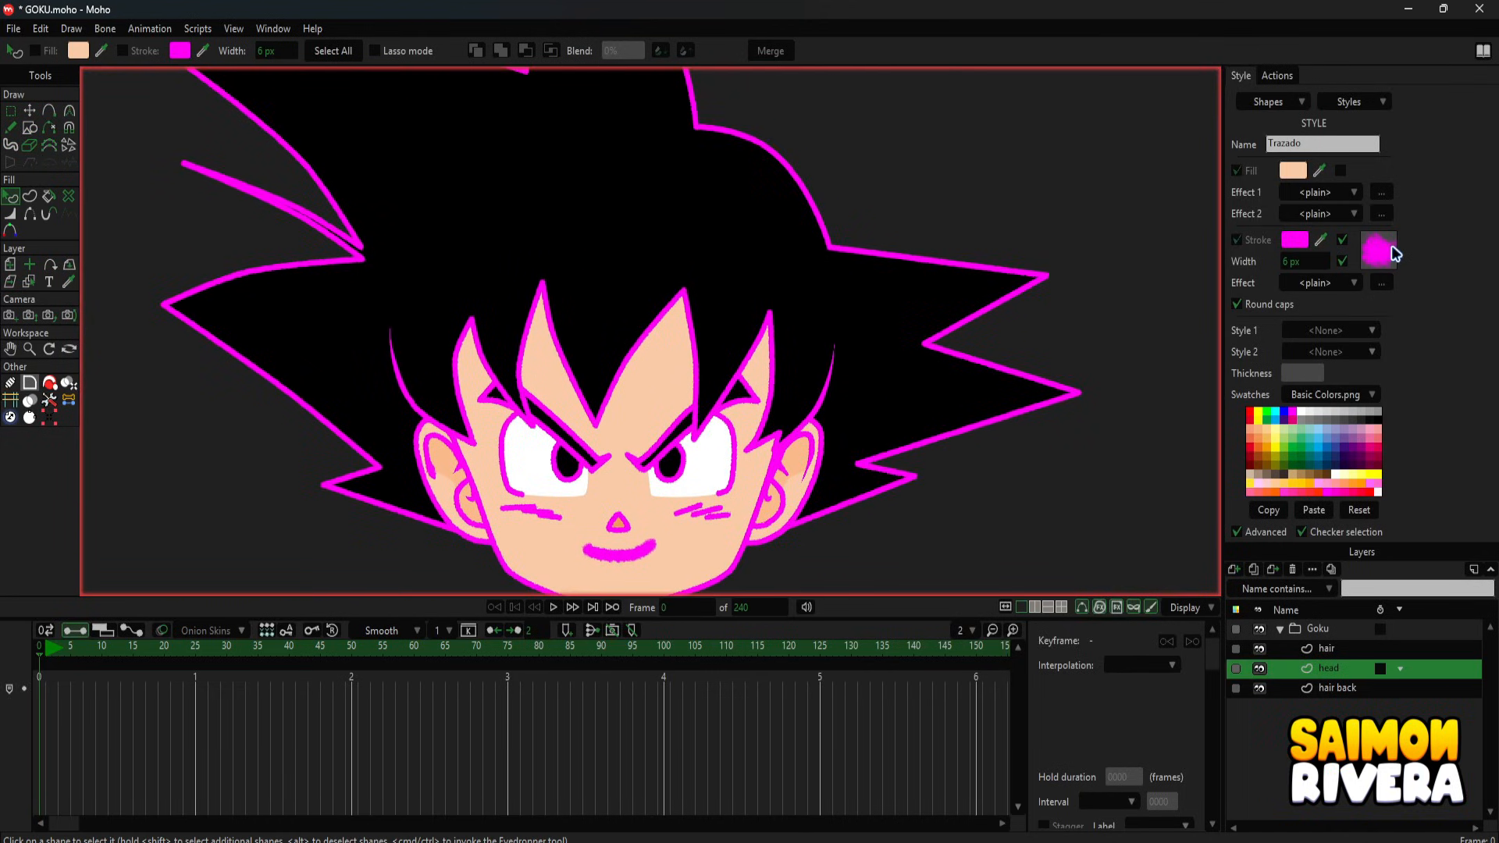
- Switch the Trazado stroke to the NUEVO PINCEL brush with 42% spacing, 32% size variation scale and line boil enabled
click(1379, 250)
scroll(1274, 278, down, 2)
click(1371, 260)
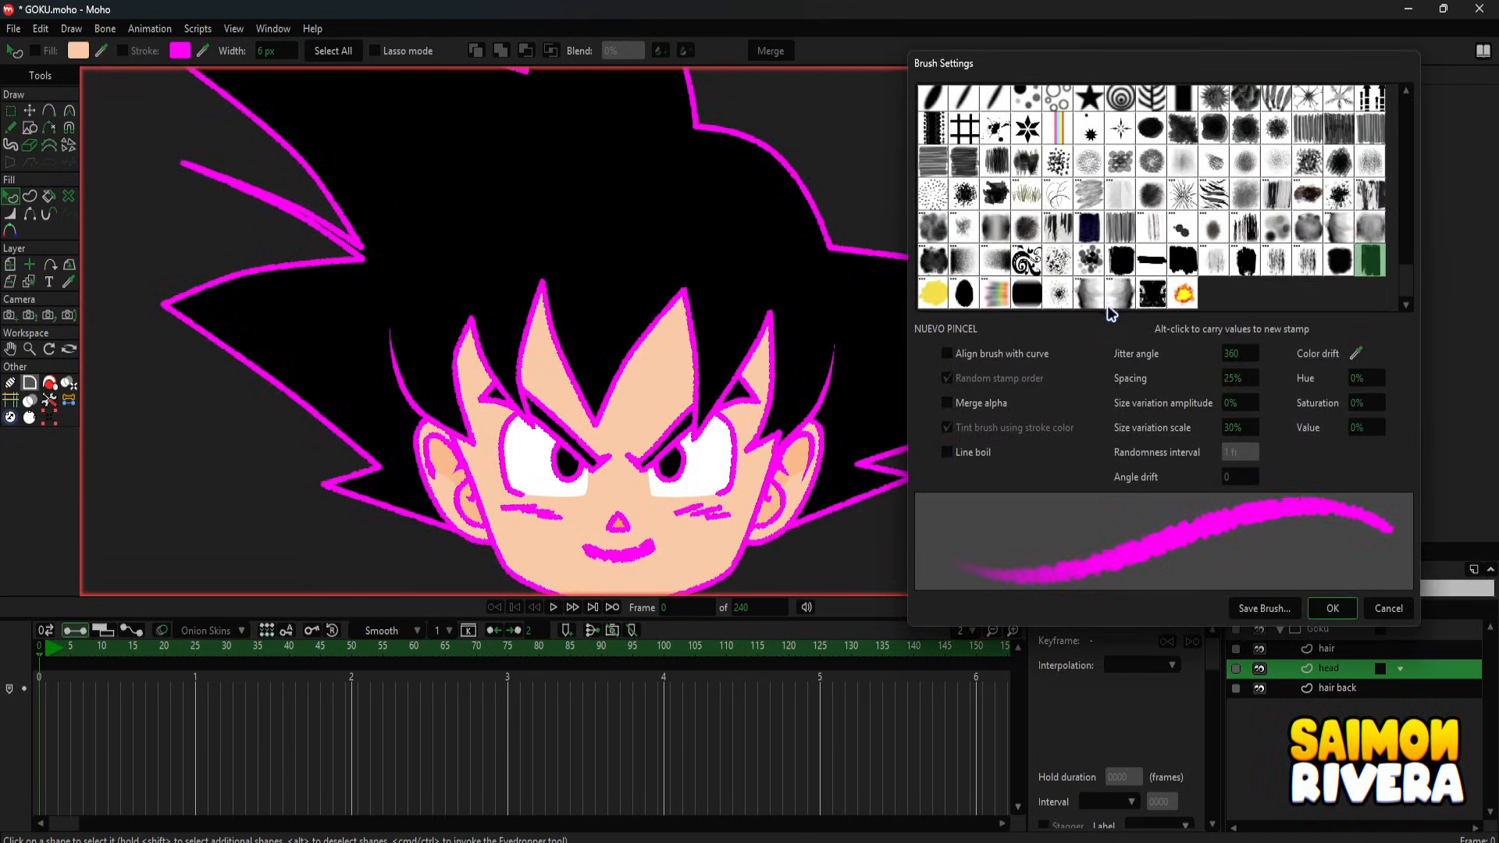
drag(1237, 379, 1345, 370)
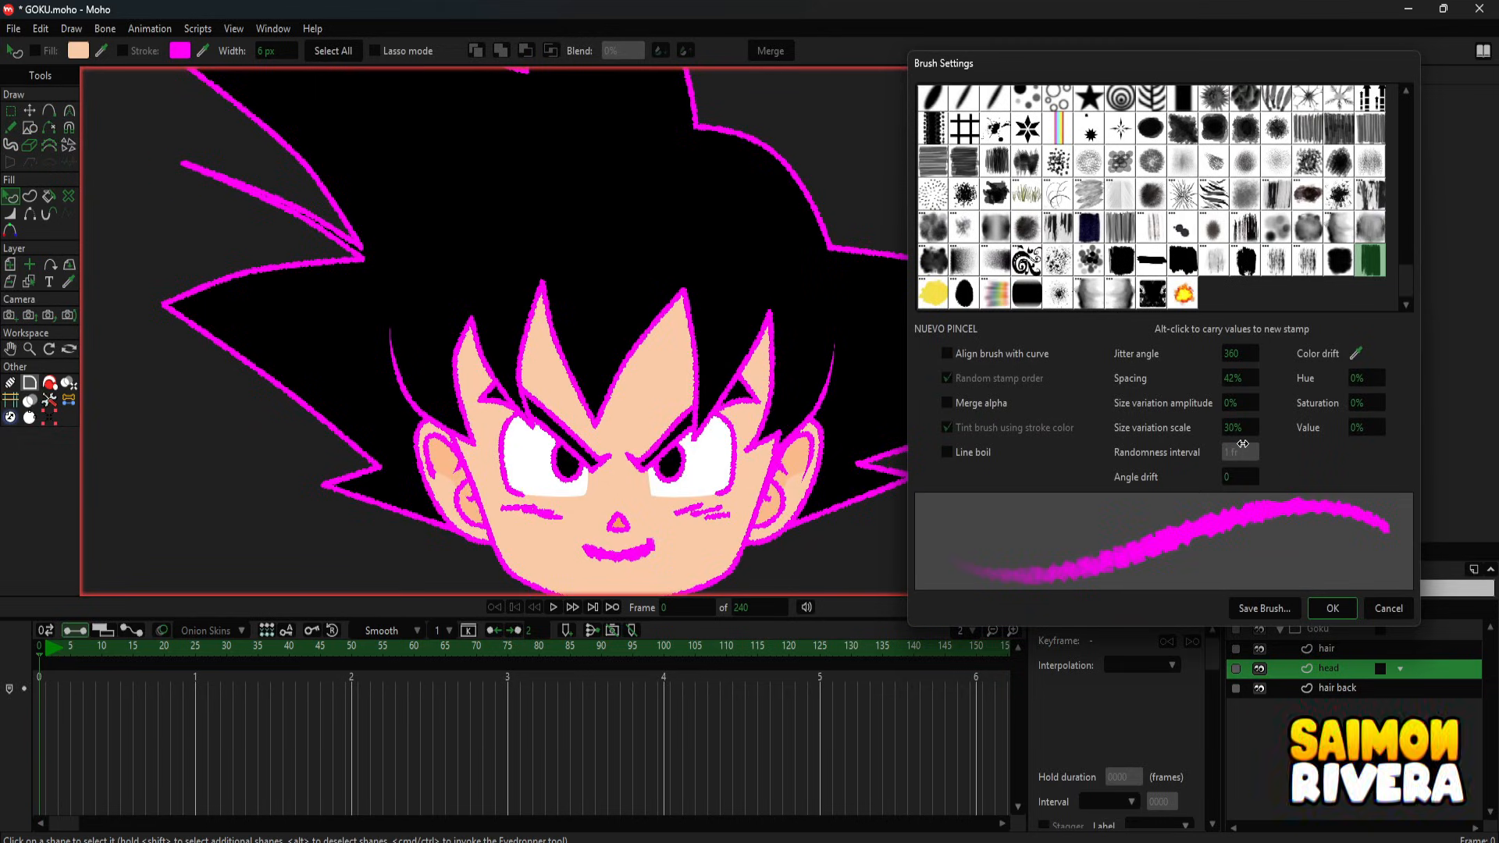
mouse_move(1237, 428)
mouse_down()
mouse_move(1315, 418)
mouse_move(1244, 417)
mouse_up()
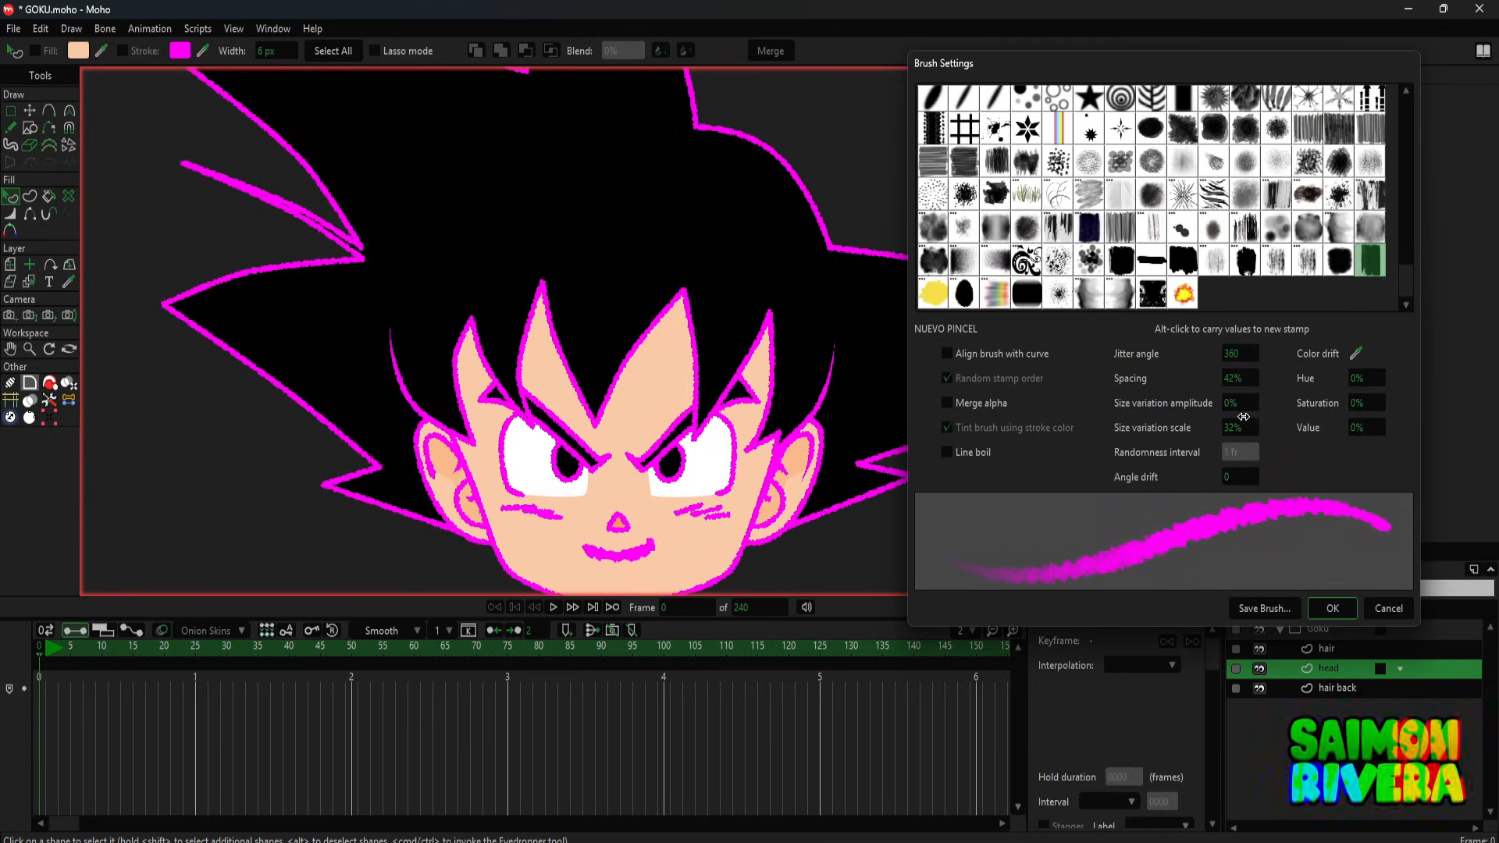
click(974, 453)
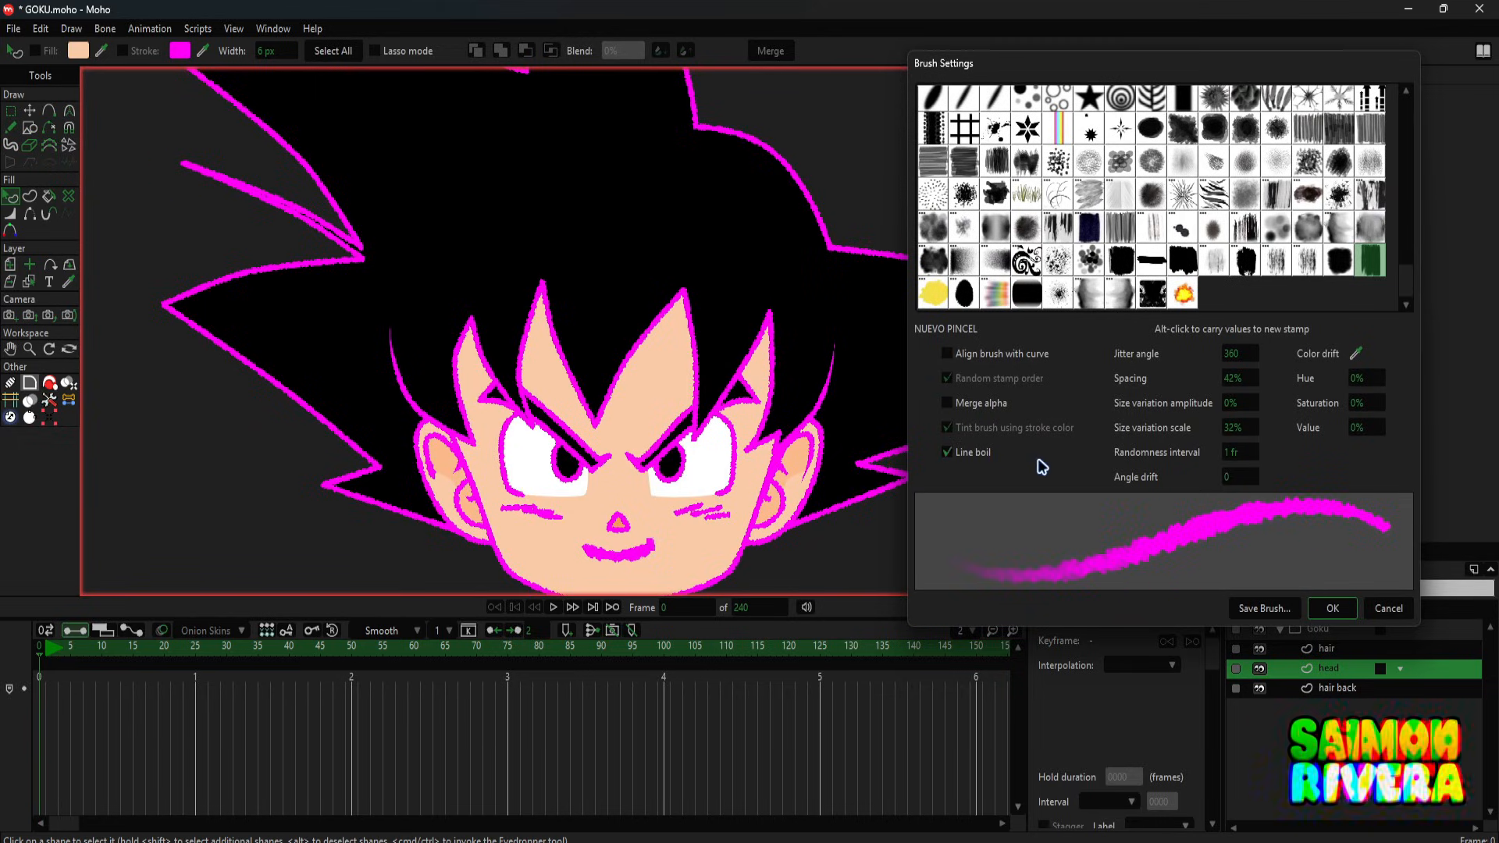
click(1333, 609)
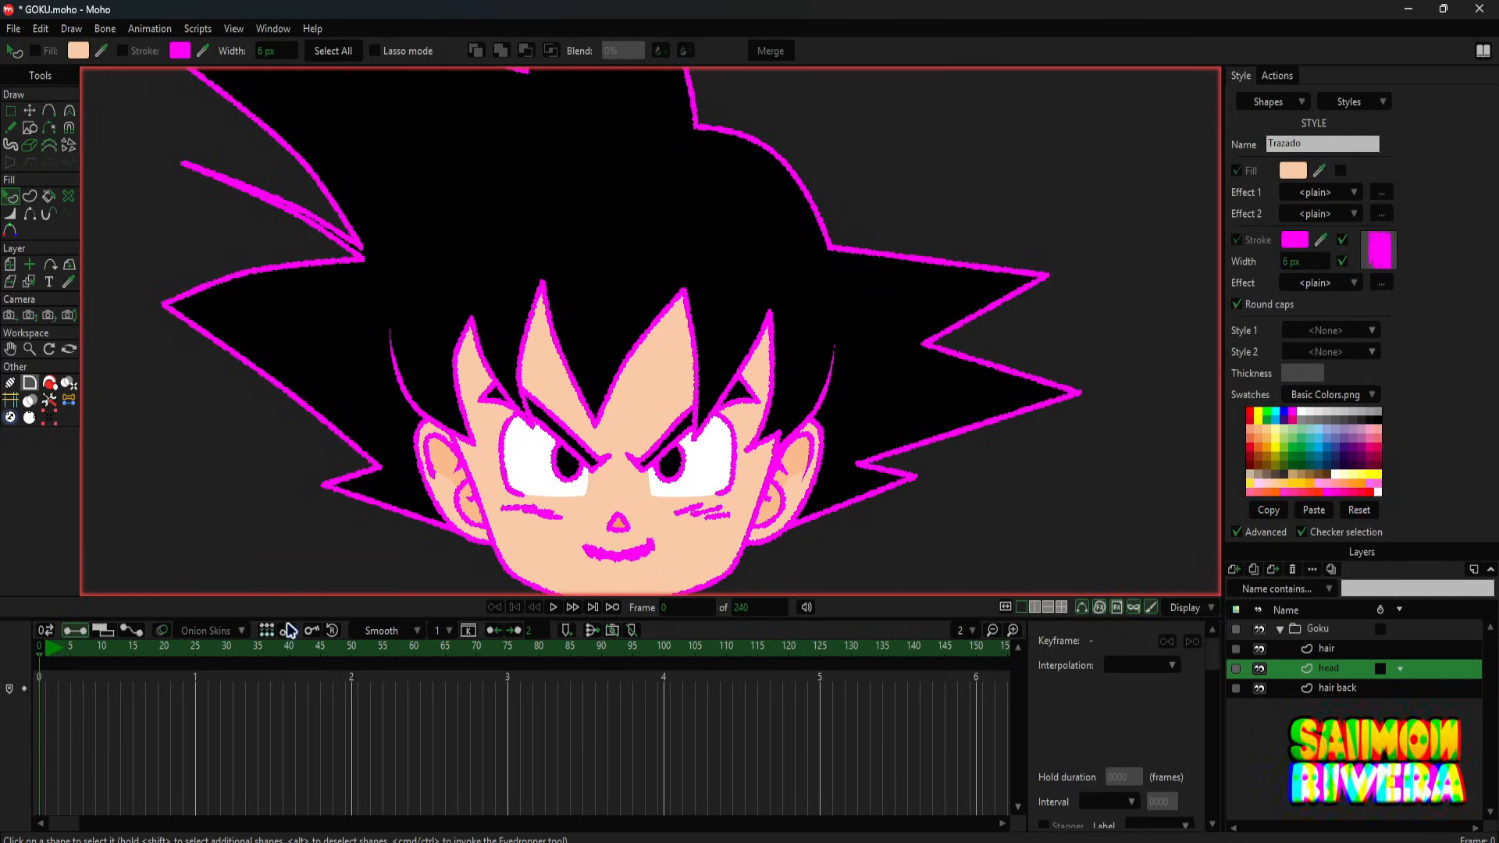
- Play the animation, rewind it, and scrub to frame 55 to examine the line boil on the outlines
scroll(810, 396, down, 2)
drag(837, 456, 829, 461)
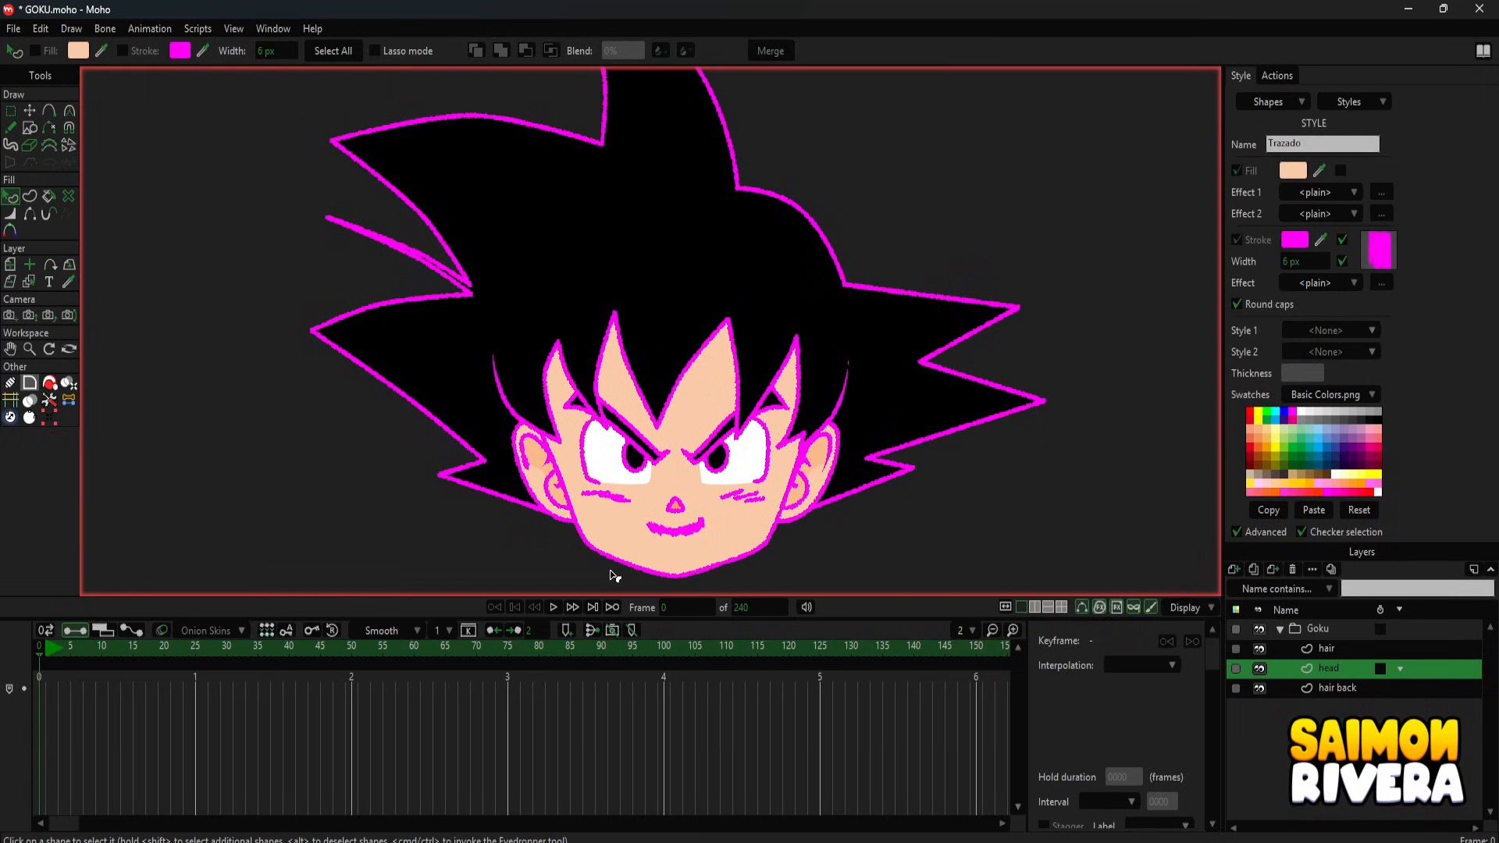
click(555, 608)
scroll(812, 456, up, 4)
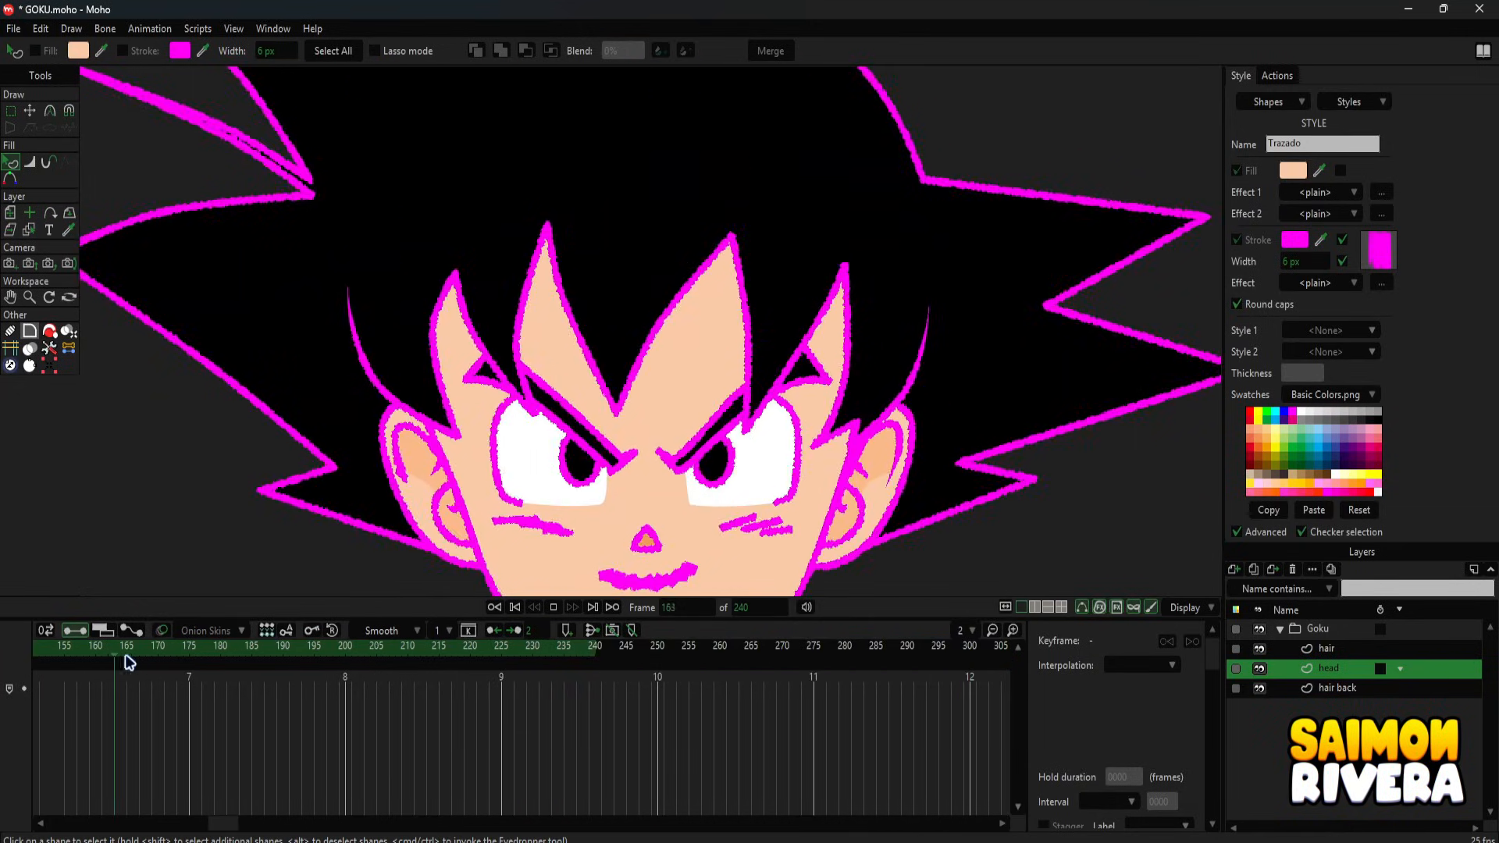
click(139, 653)
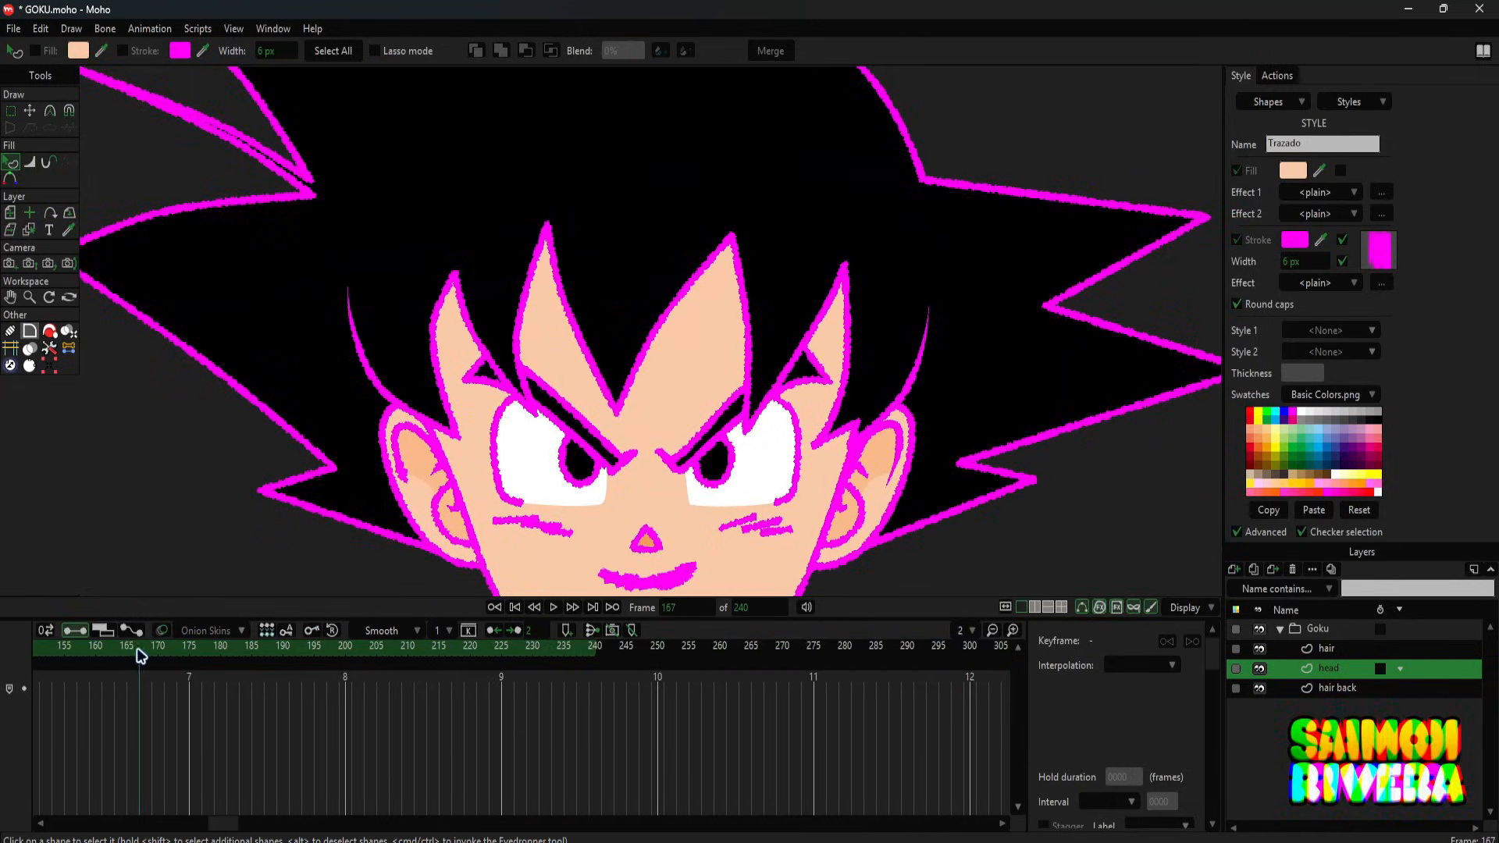
click(515, 611)
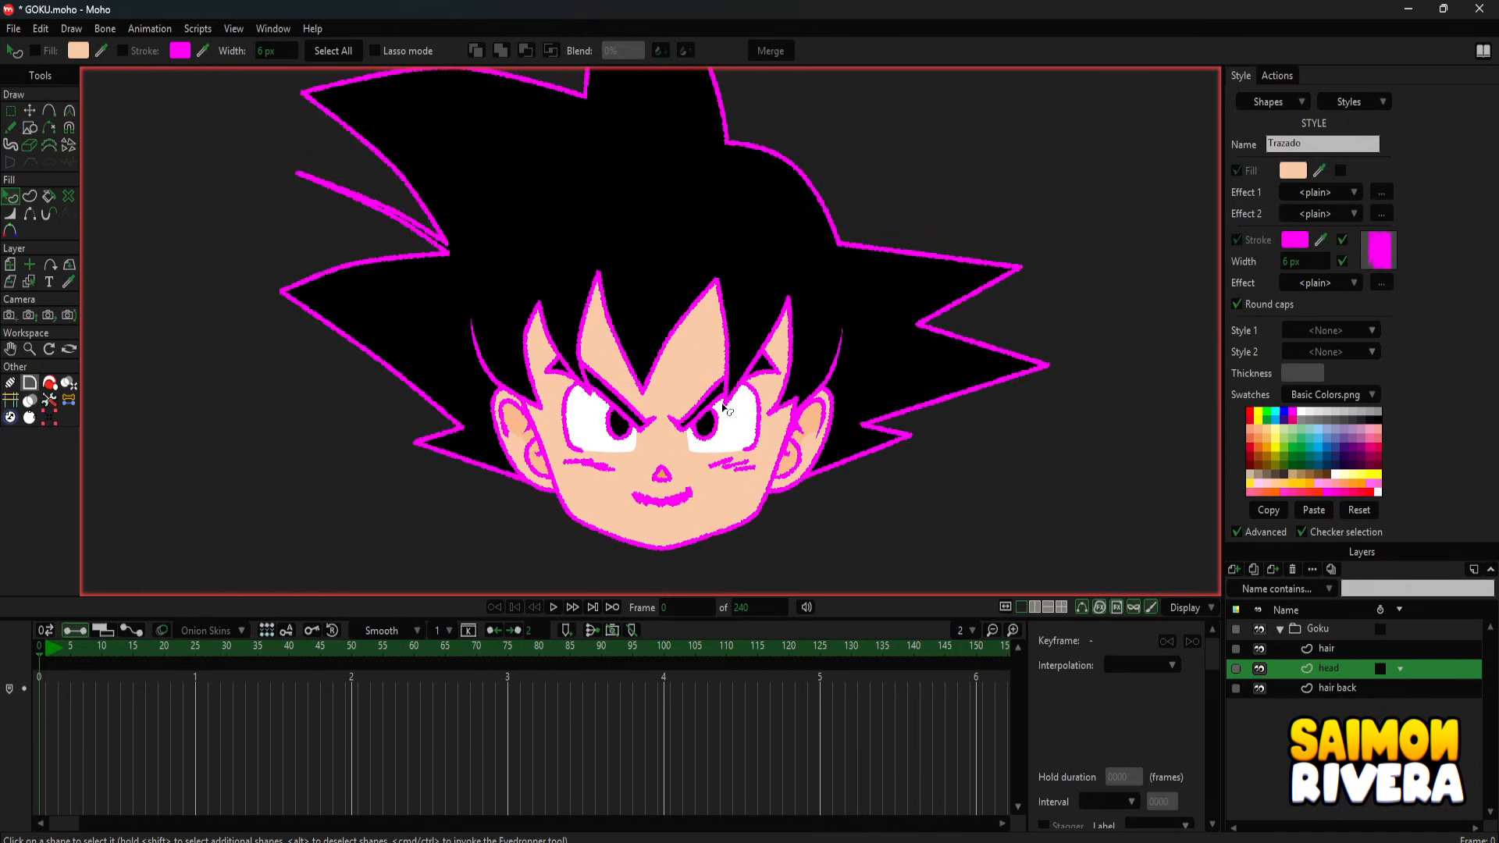
scroll(703, 437, up, 2)
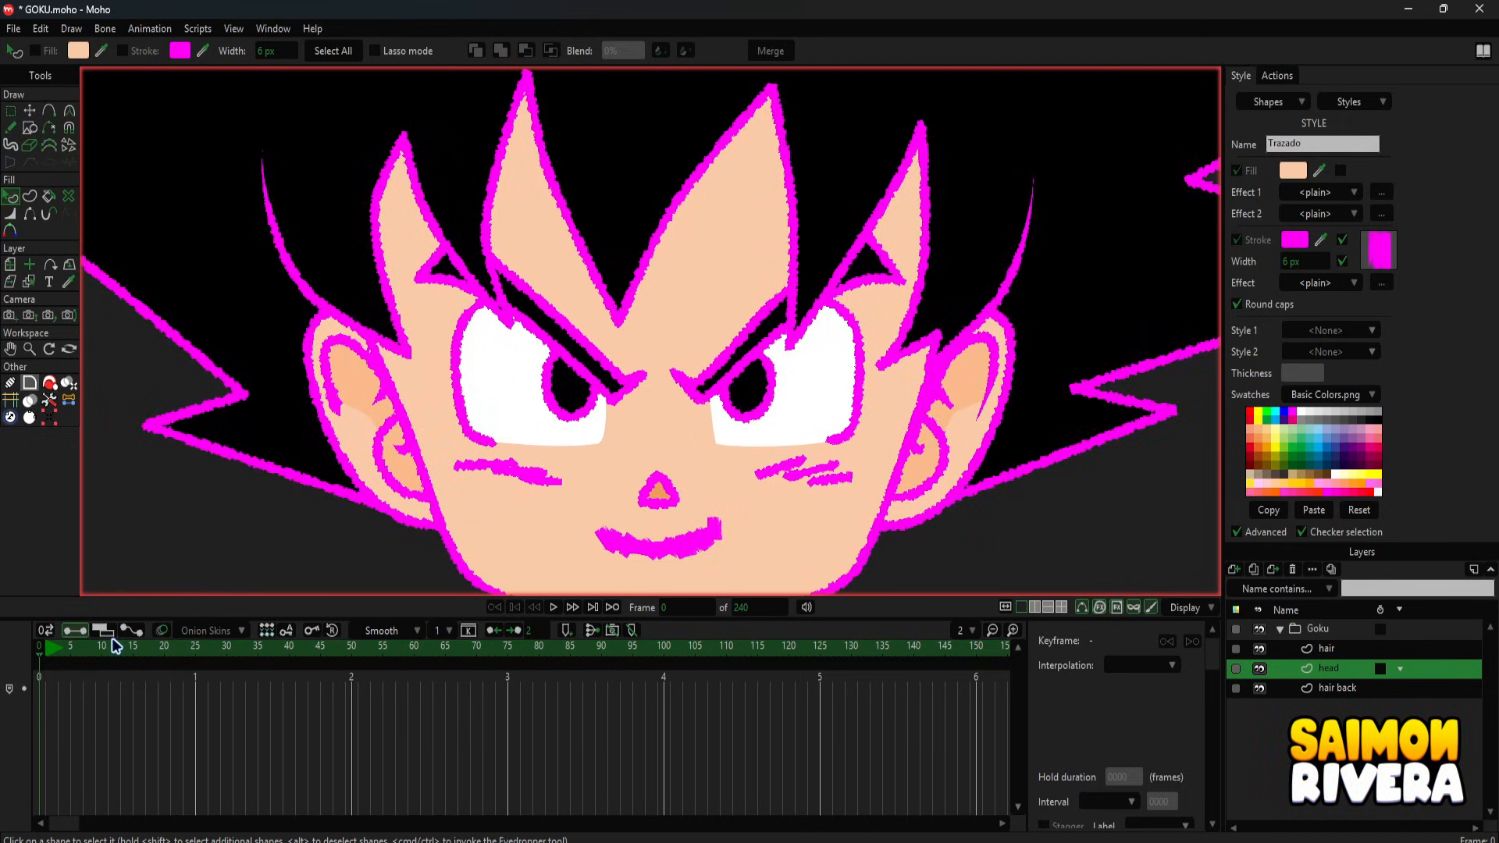
drag(115, 645, 383, 653)
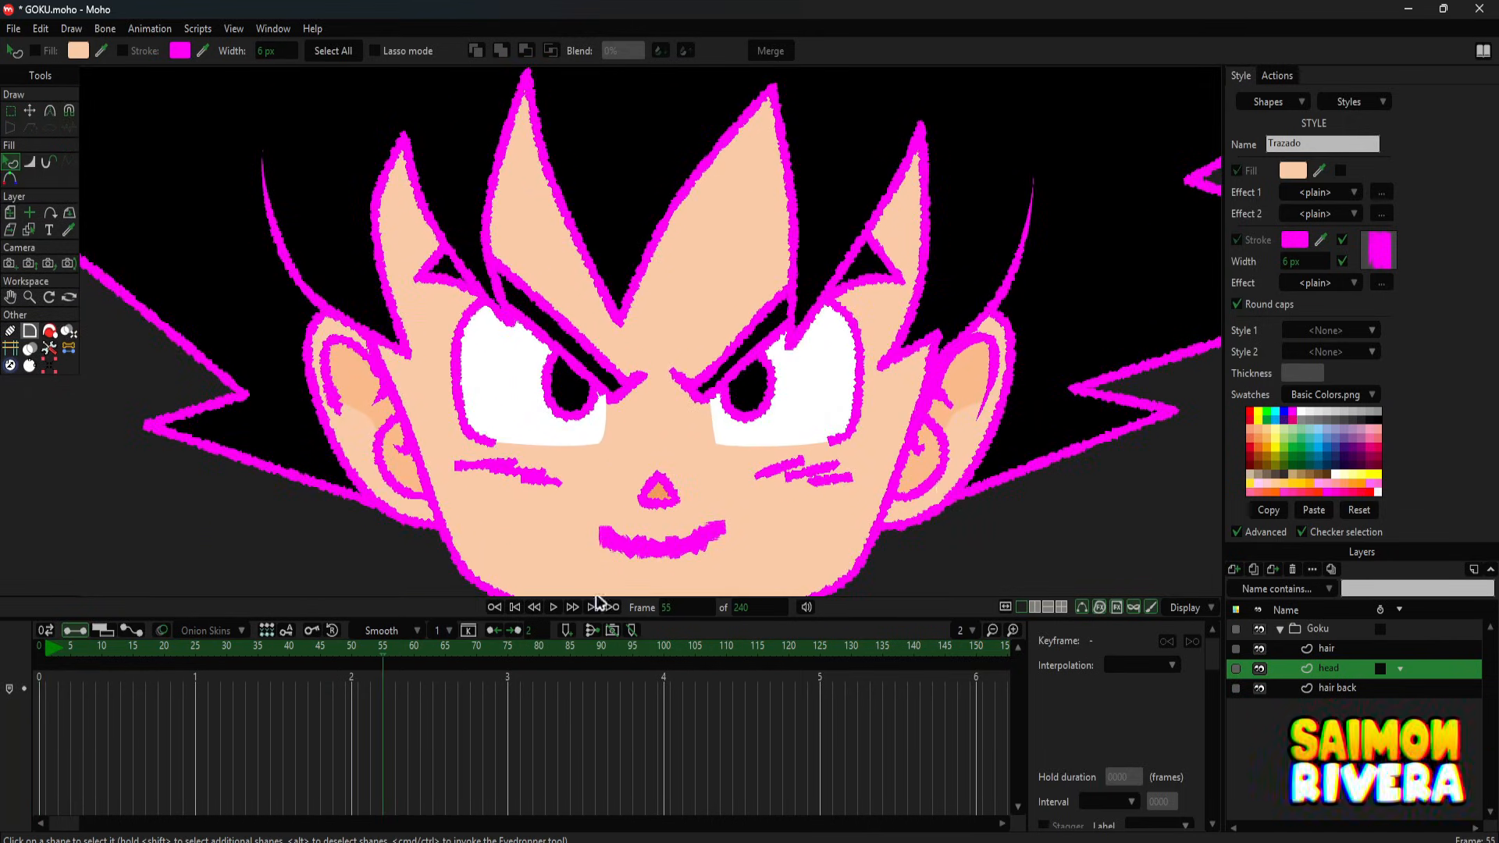
- Change the Trazado stroke's brush to MC-Chunky with a color drift value of 22%, and inspect the outlines
click(1381, 250)
scroll(1244, 300, down, 1)
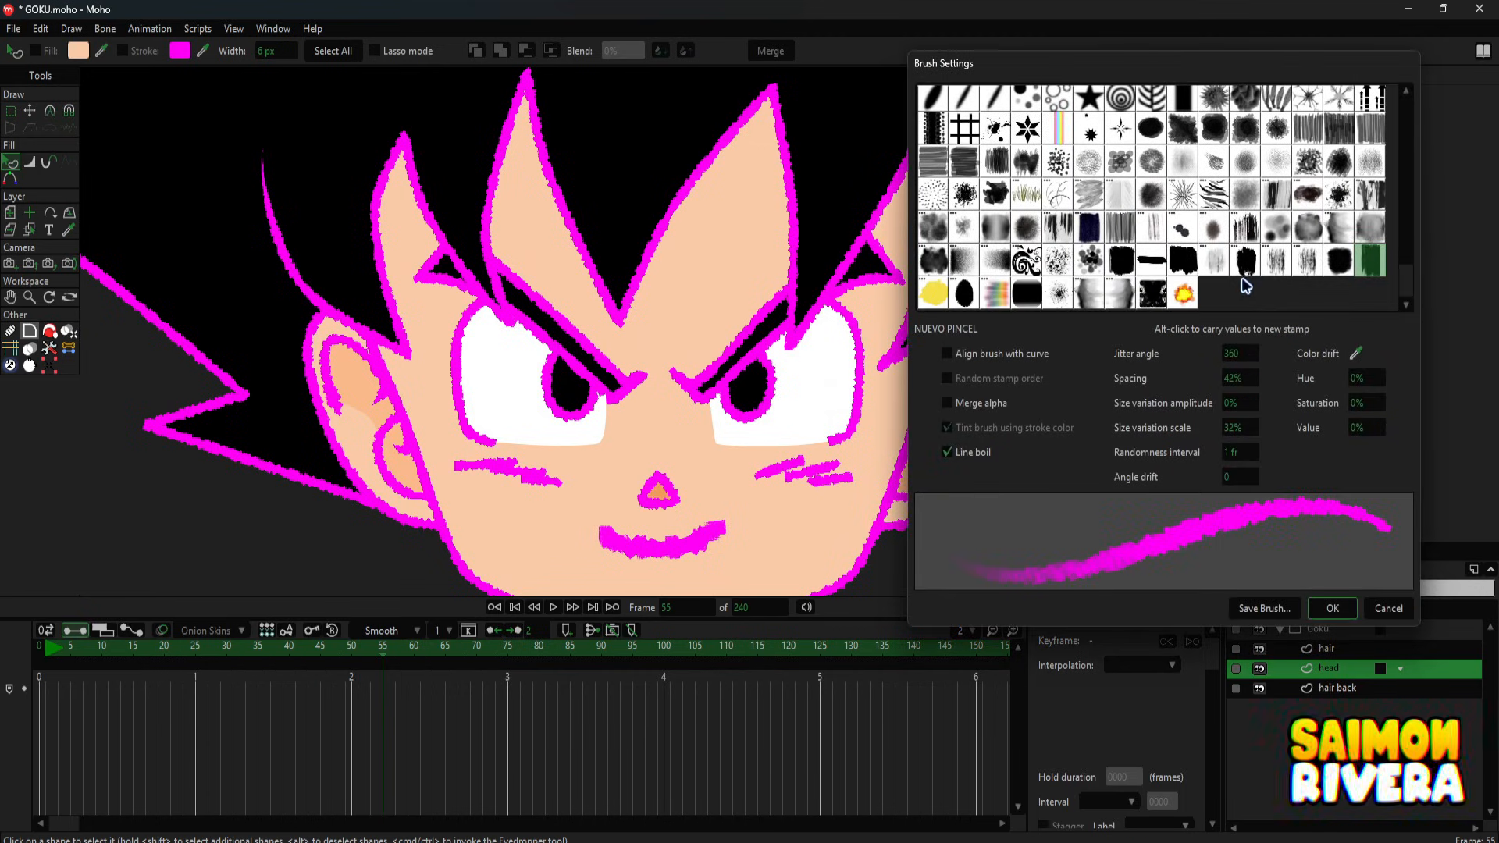
click(1245, 260)
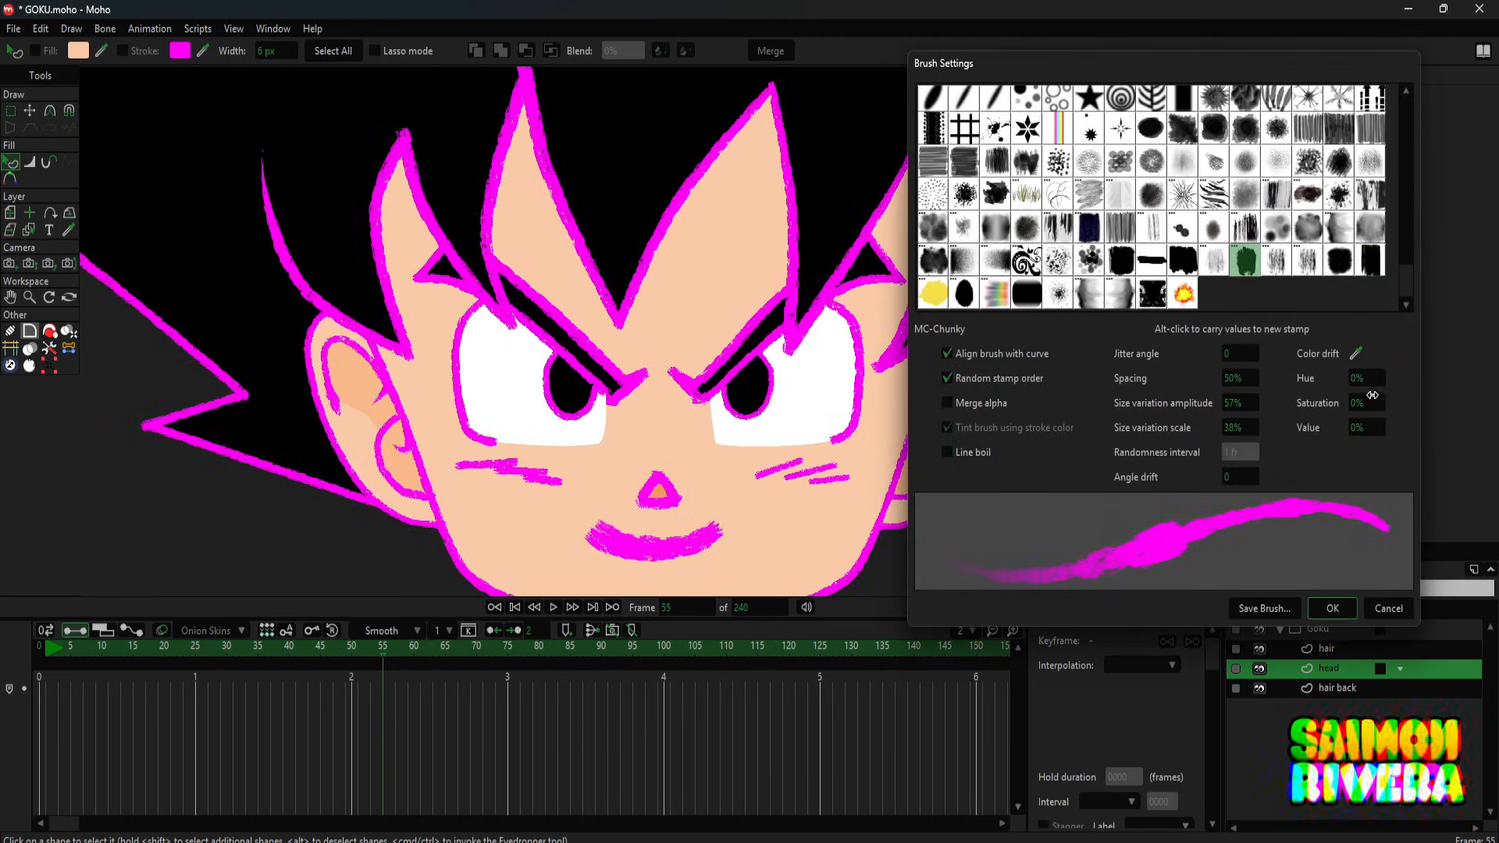
drag(1364, 429, 1467, 420)
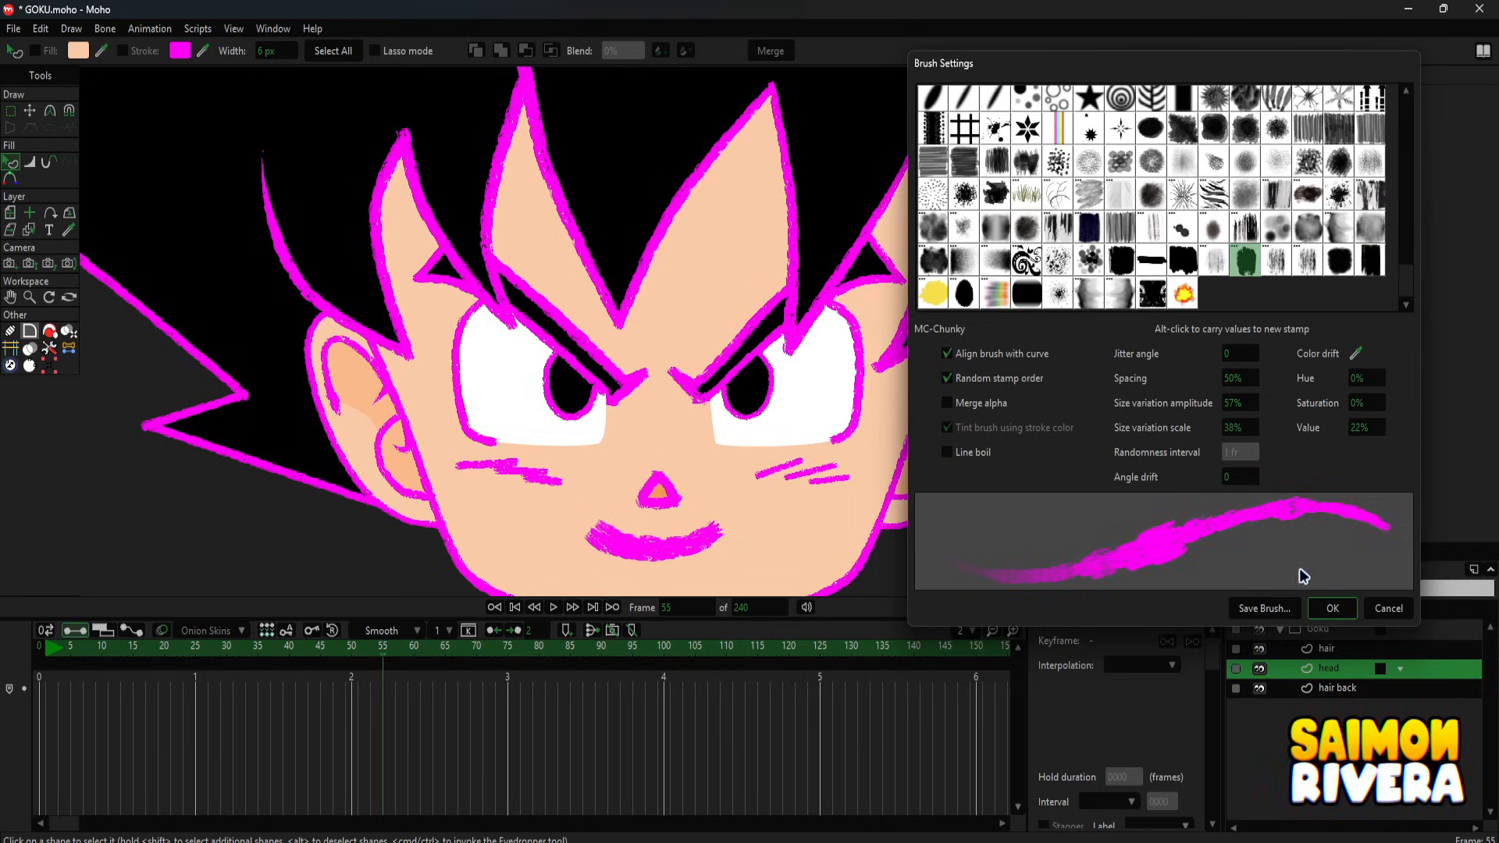
click(1333, 608)
scroll(473, 223, up, 2)
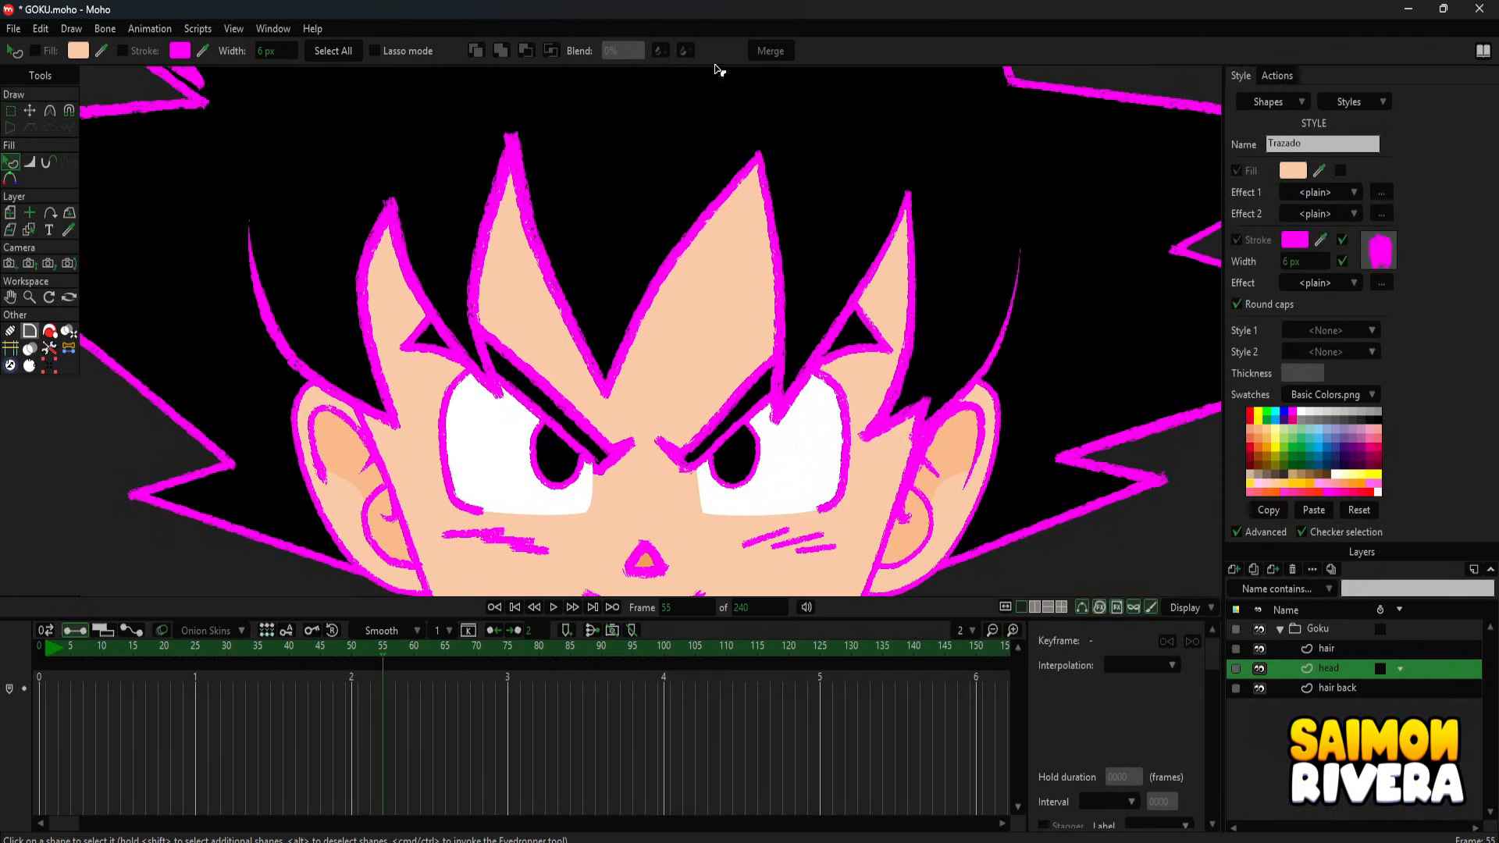
scroll(748, 287, down, 3)
scroll(680, 294, up, 4)
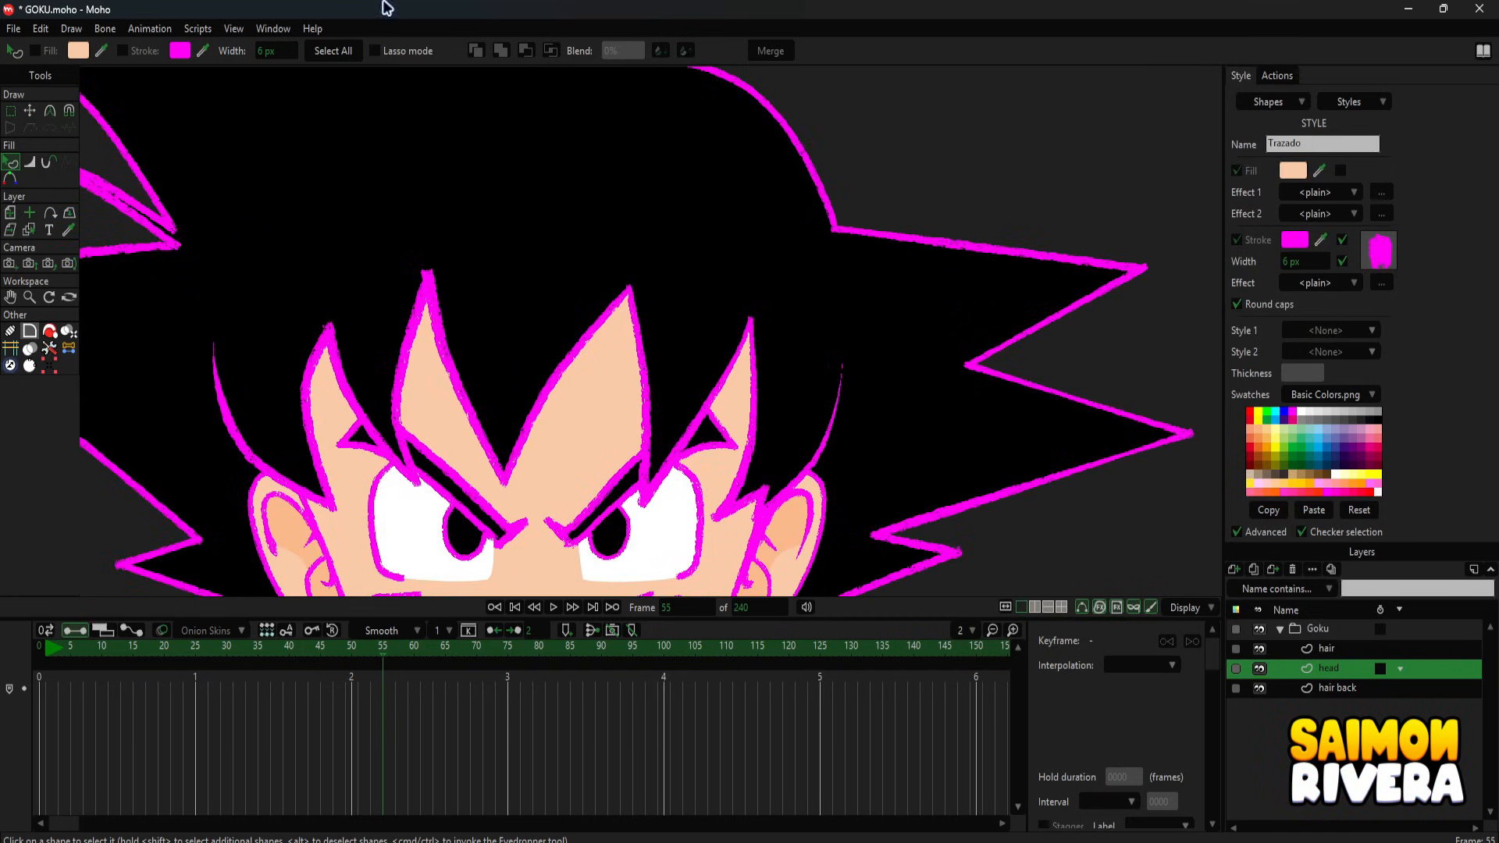
scroll(646, 301, down, 3)
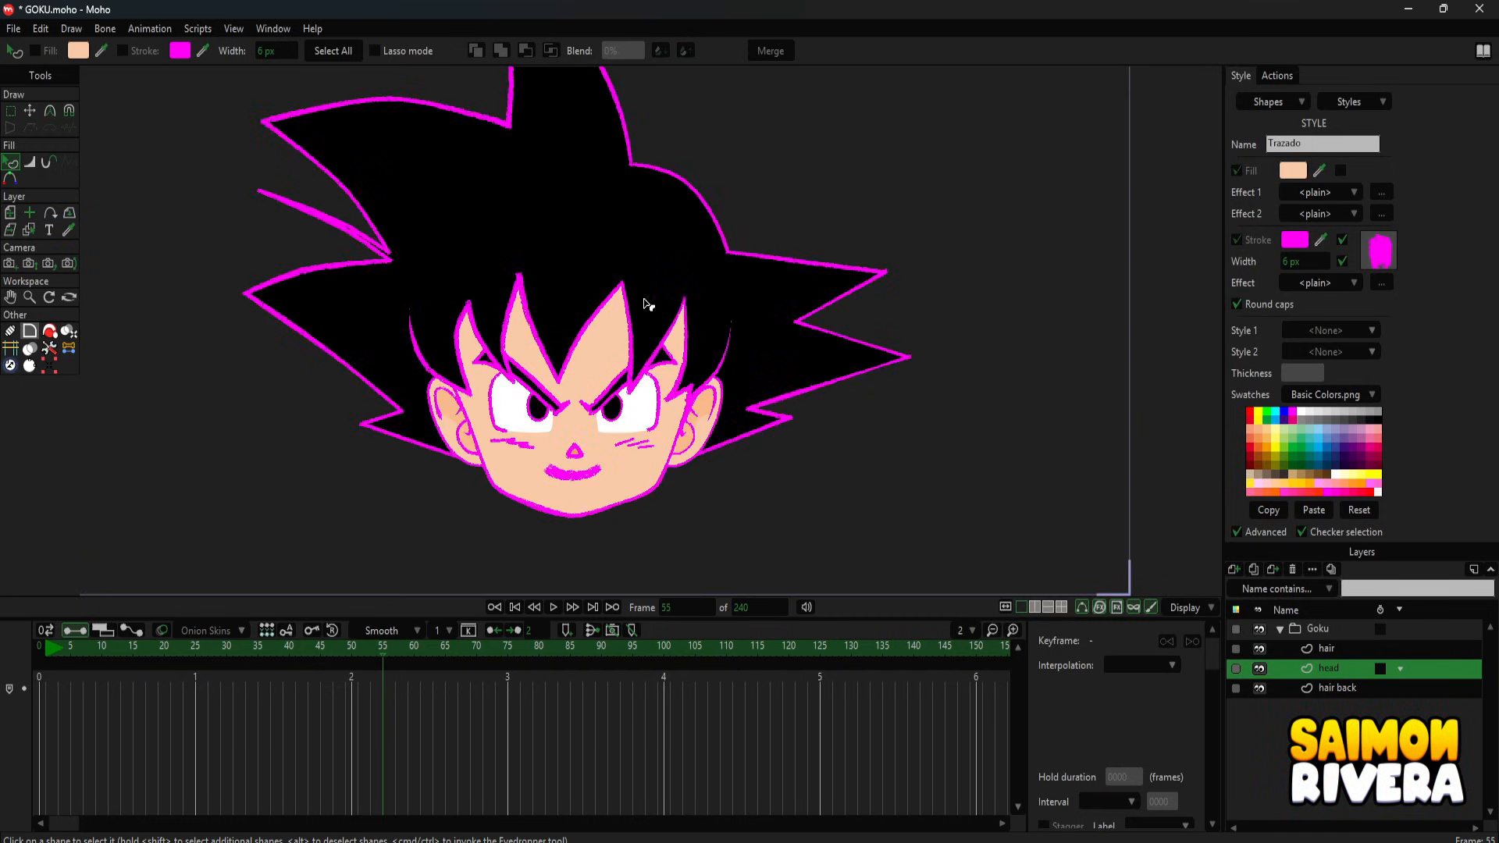
scroll(646, 301, up, 3)
- Set the MC-Chunky brush's size variation scale to 53% and scrub the timeline to check the outlines
click(1365, 258)
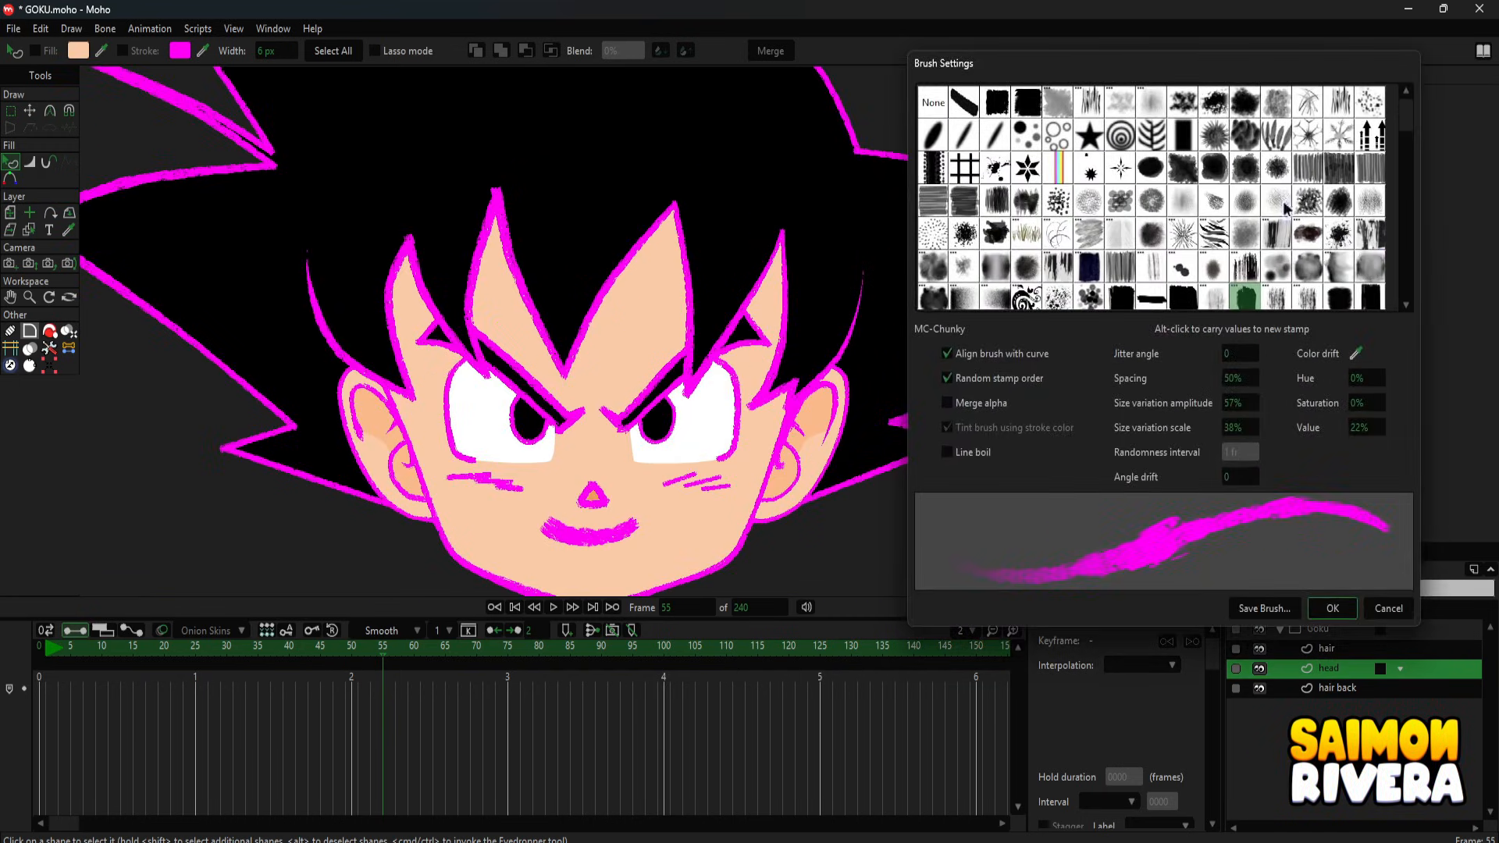
scroll(1287, 209, down, 1)
drag(1228, 431, 1336, 406)
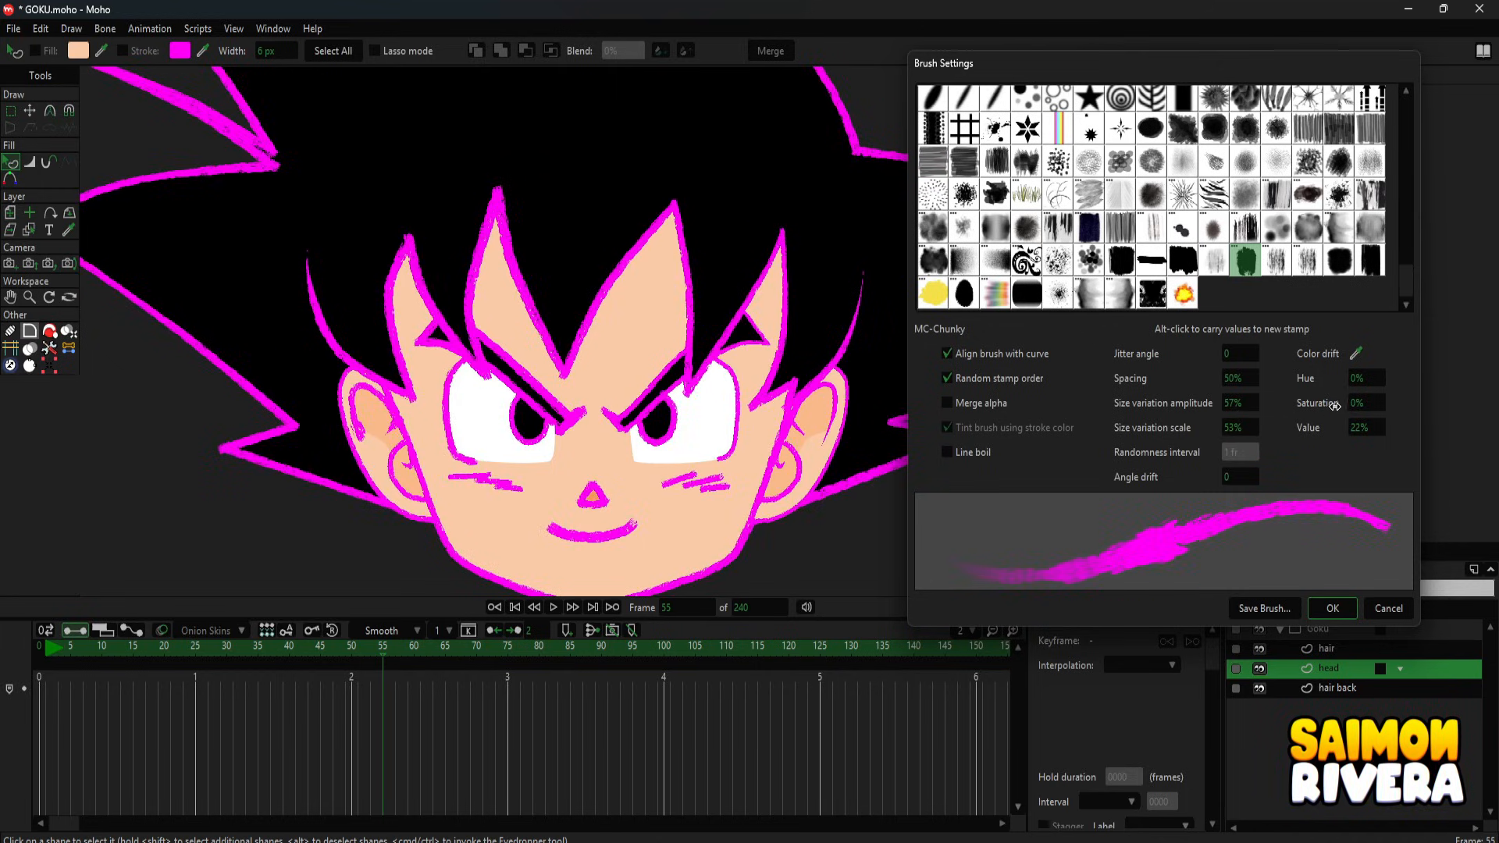
click(1333, 608)
drag(83, 654, 514, 642)
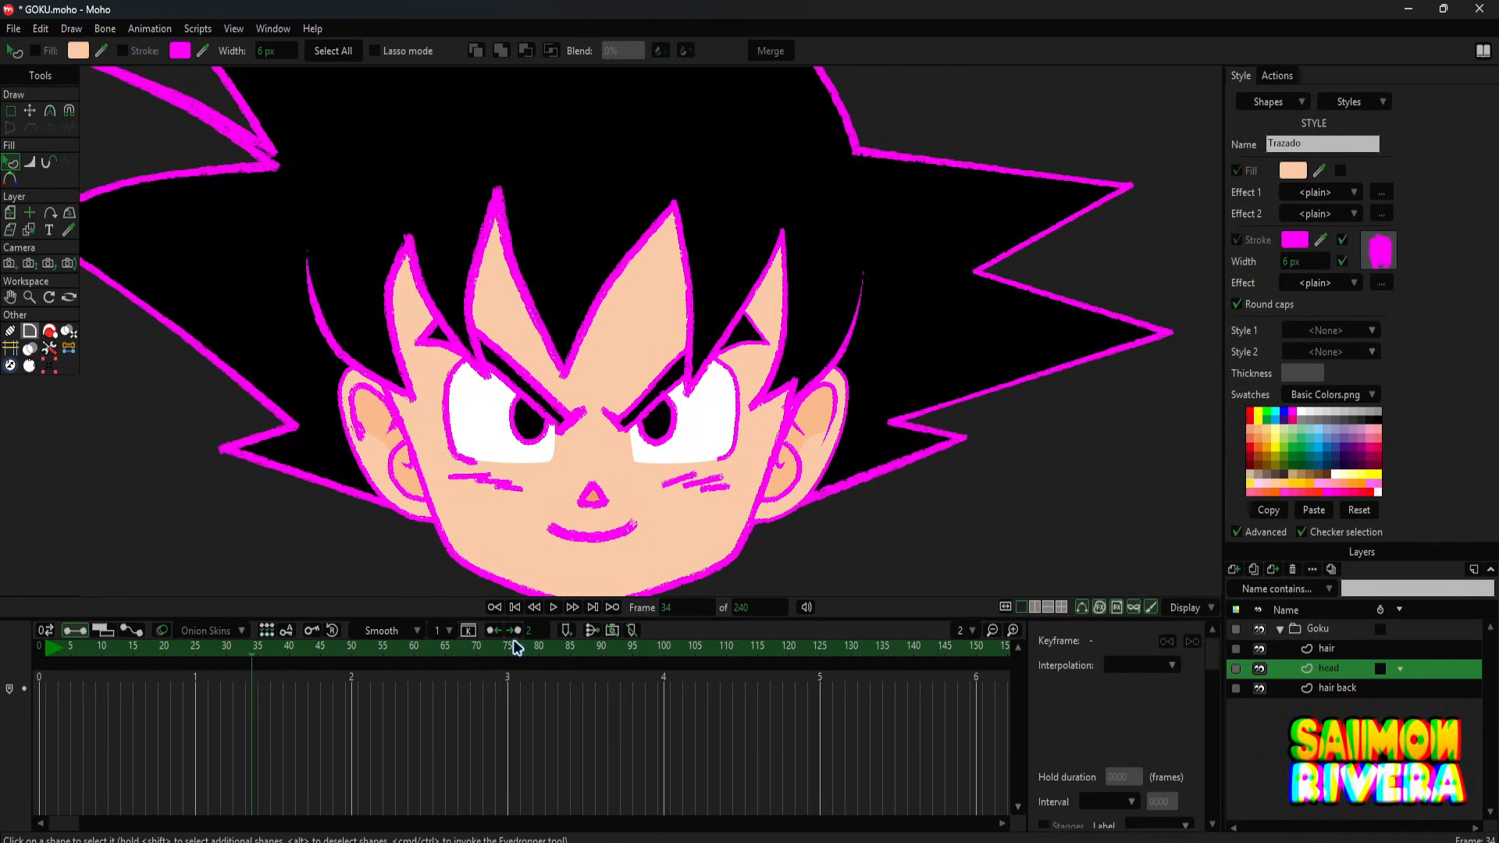
- Enable line boil on the Trazado stroke's MC-Chunky brush, scrub to frame 73 and return to frame 0 to check the outlines
click(1372, 257)
click(963, 446)
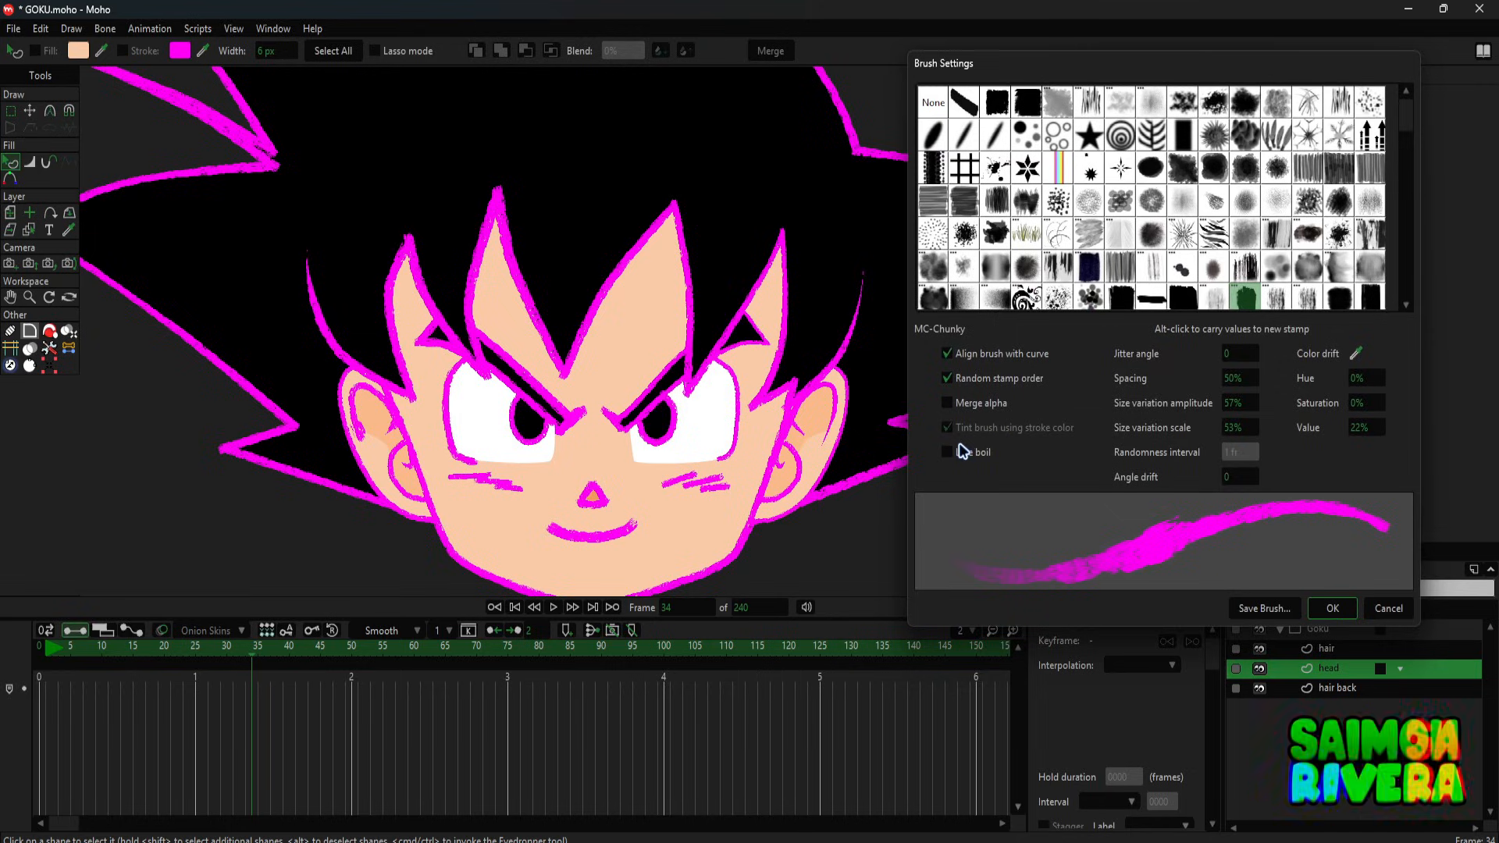
click(1333, 608)
drag(145, 655, 495, 628)
scroll(718, 393, down, 5)
scroll(475, 563, up, 3)
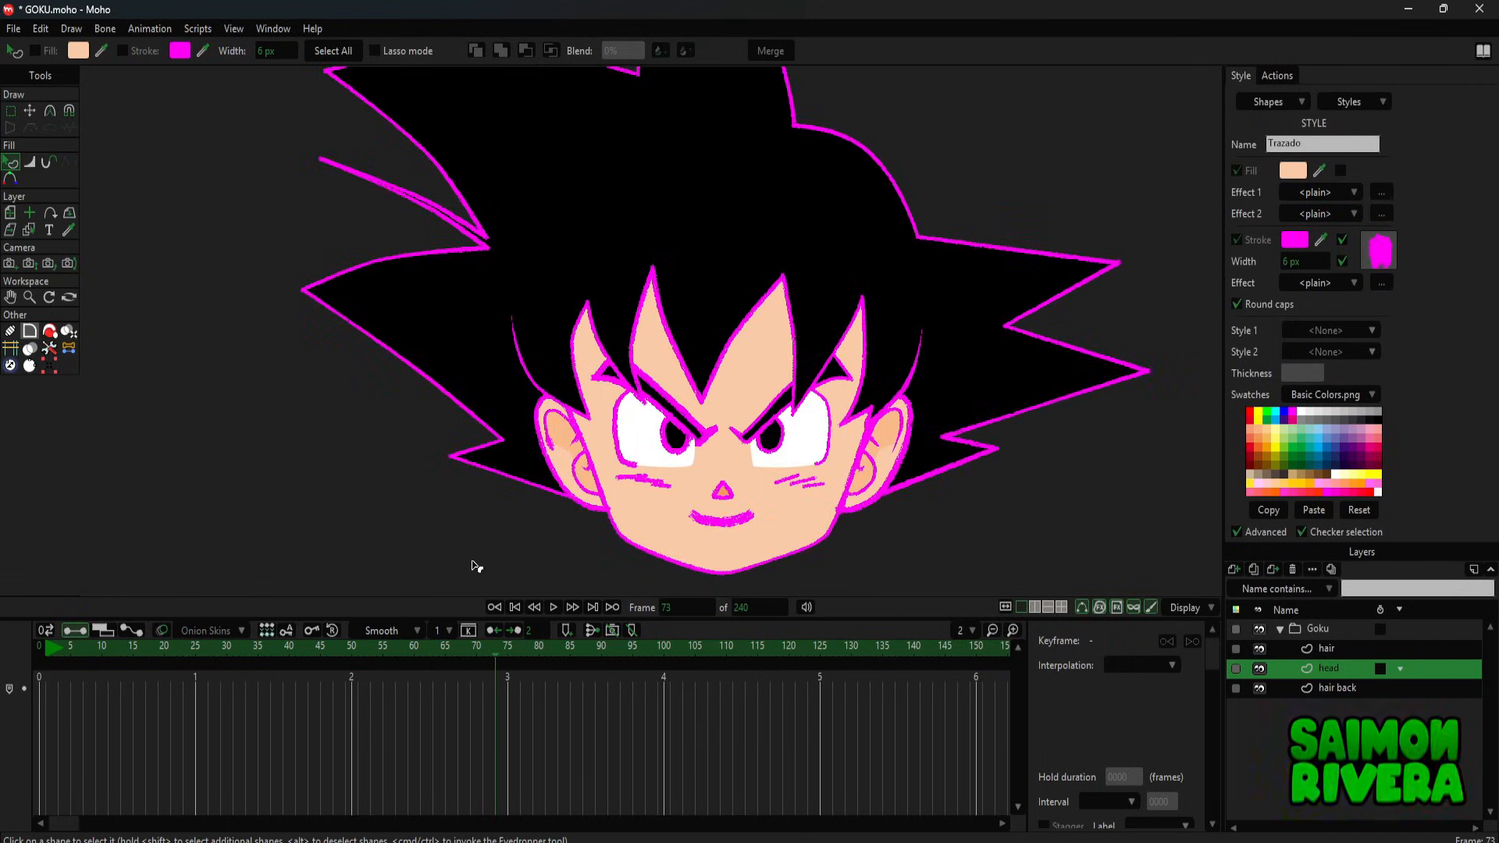
drag(66, 658, 35, 659)
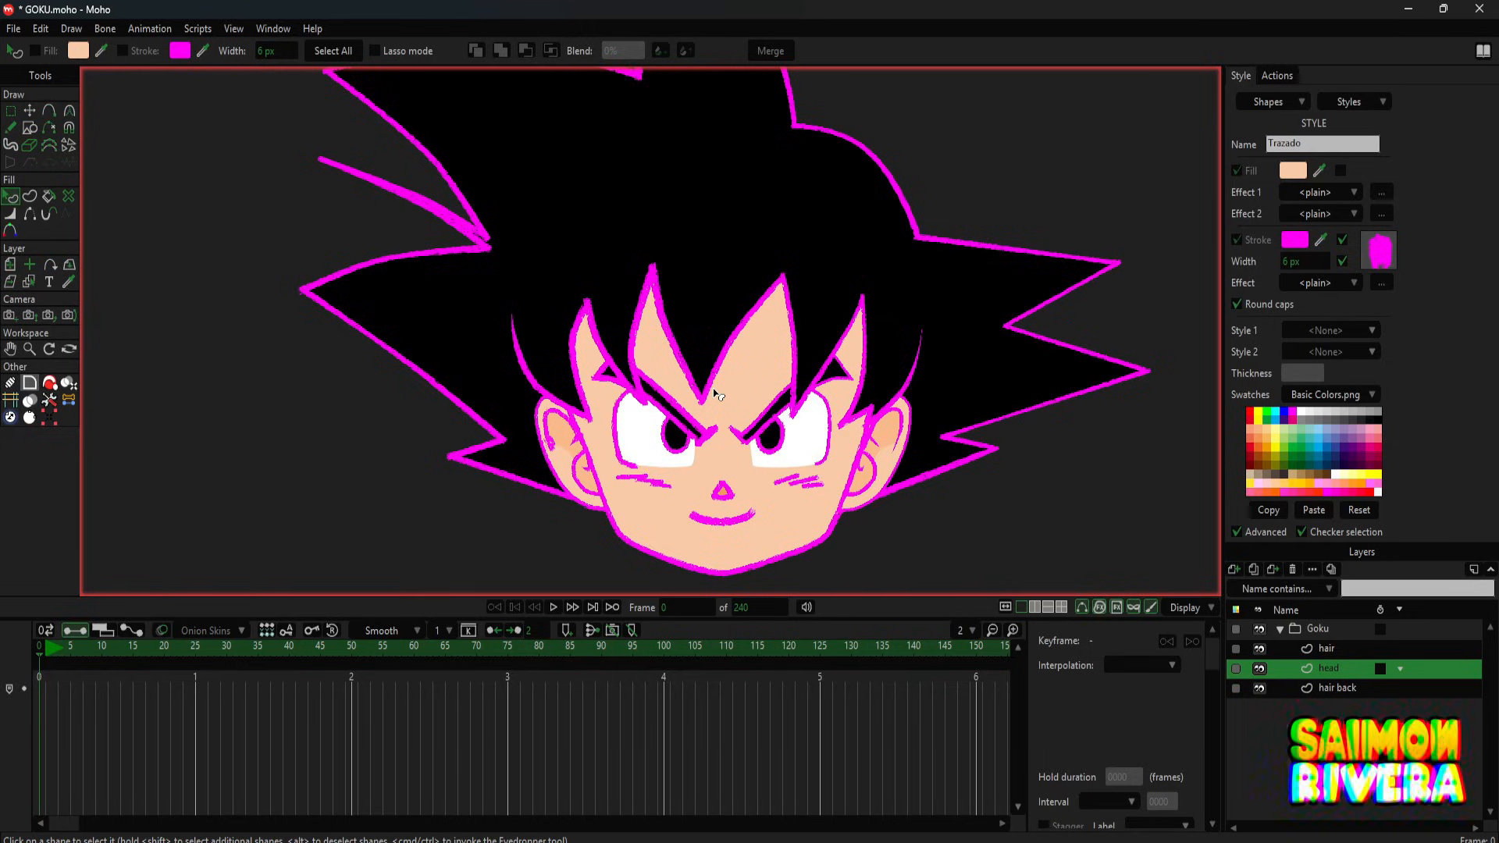
scroll(786, 378, down, 3)
scroll(820, 445, up, 4)
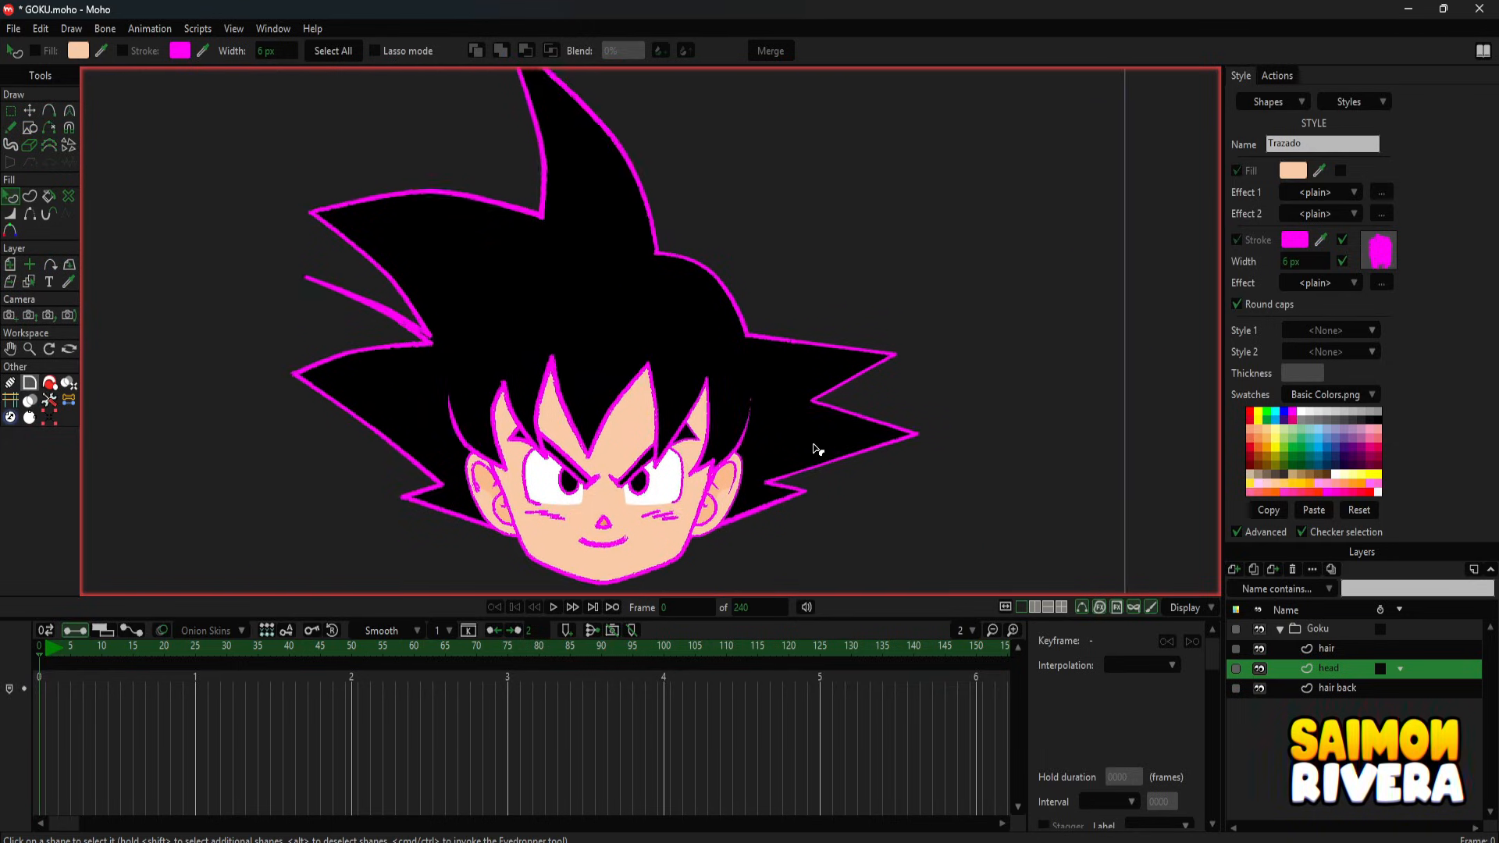
drag(816, 457, 870, 408)
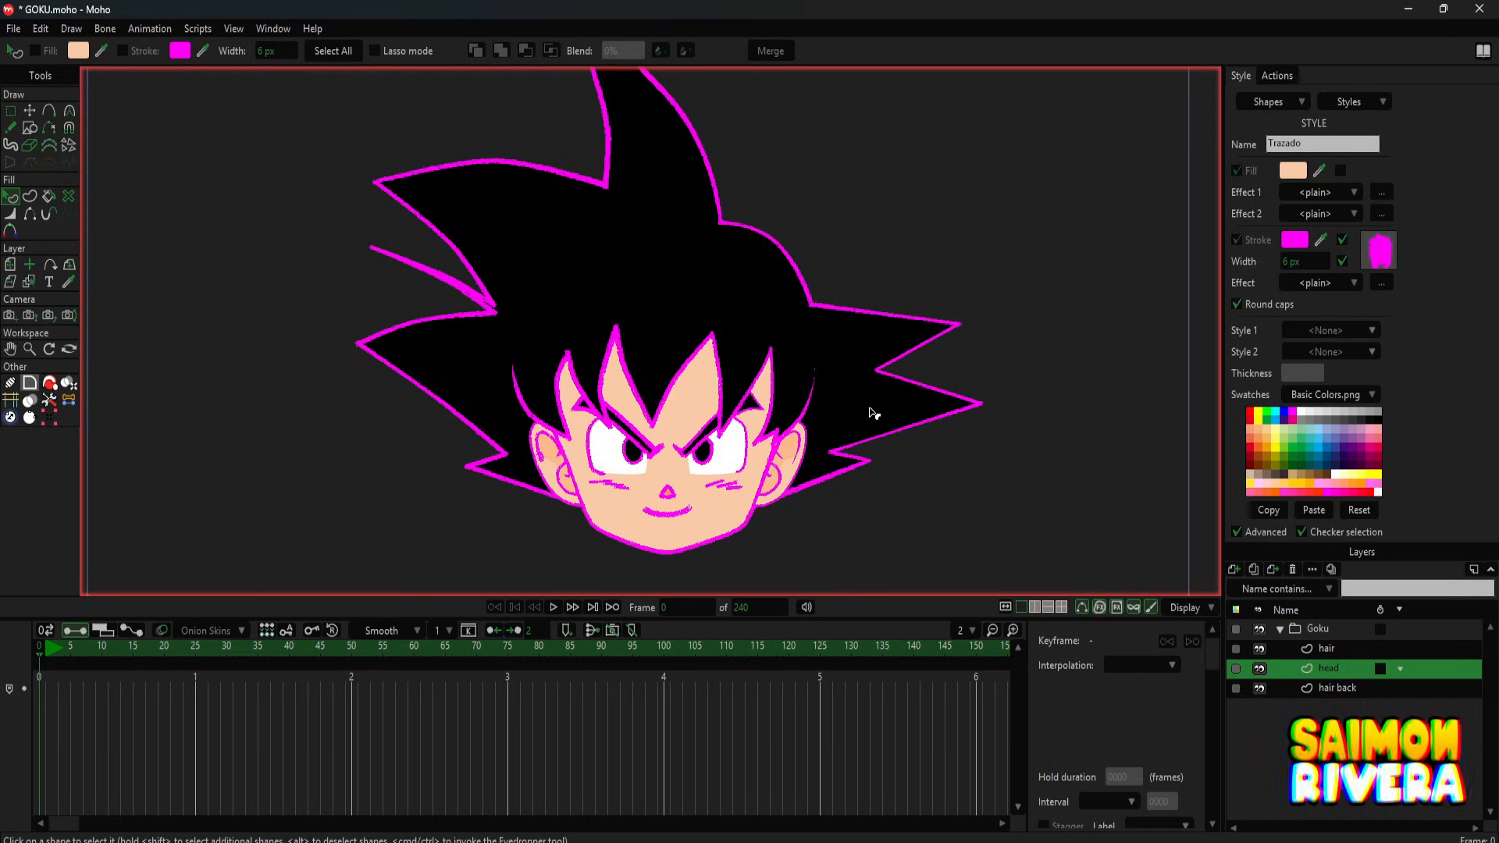
drag(915, 398, 910, 423)
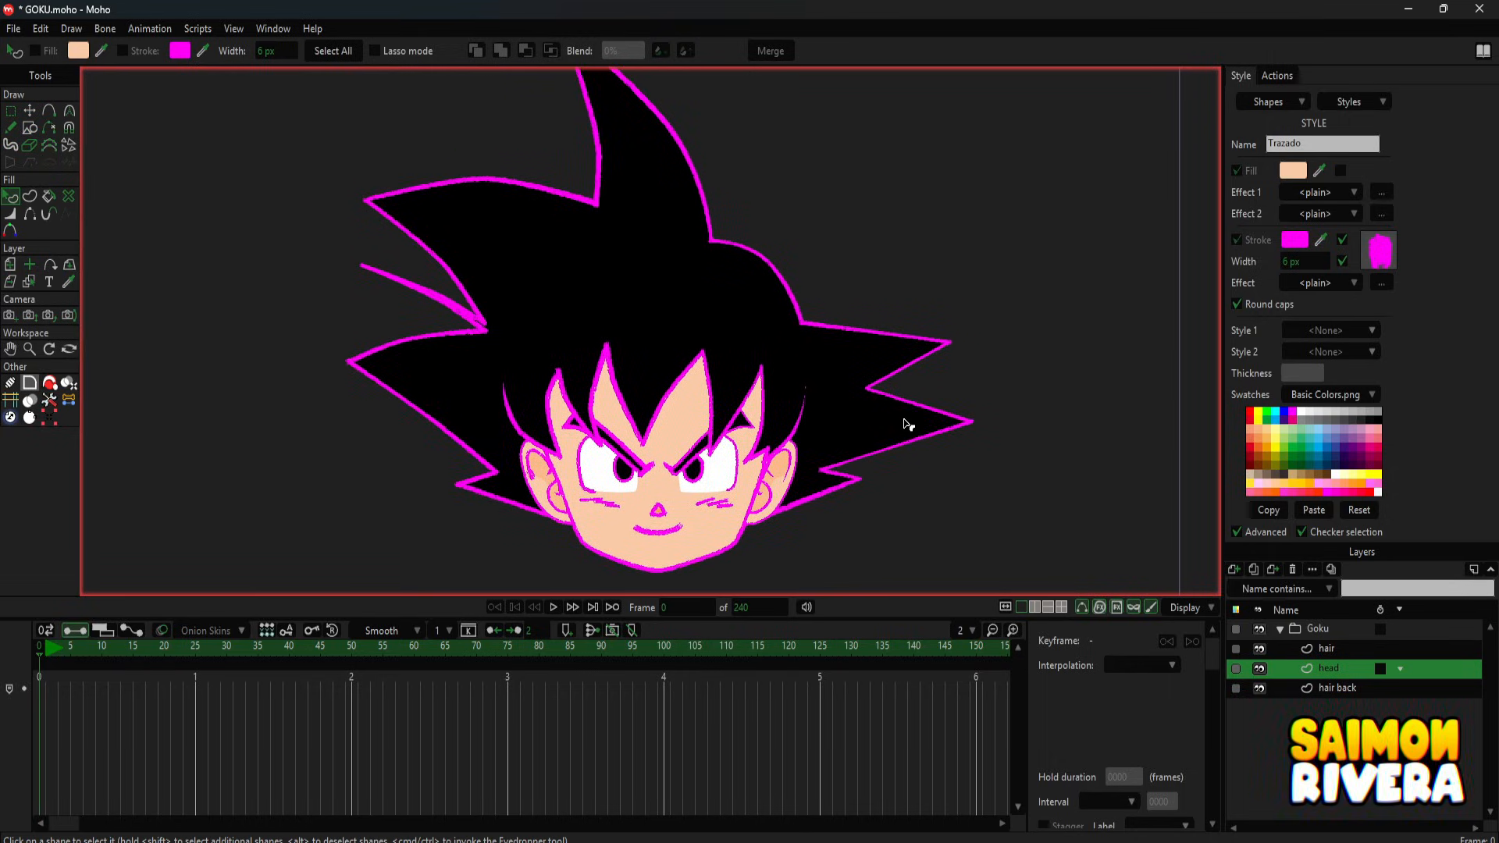
- Create a style named Cabello from the black shape on the hair layer, matching shapes by fill color only
click(1353, 649)
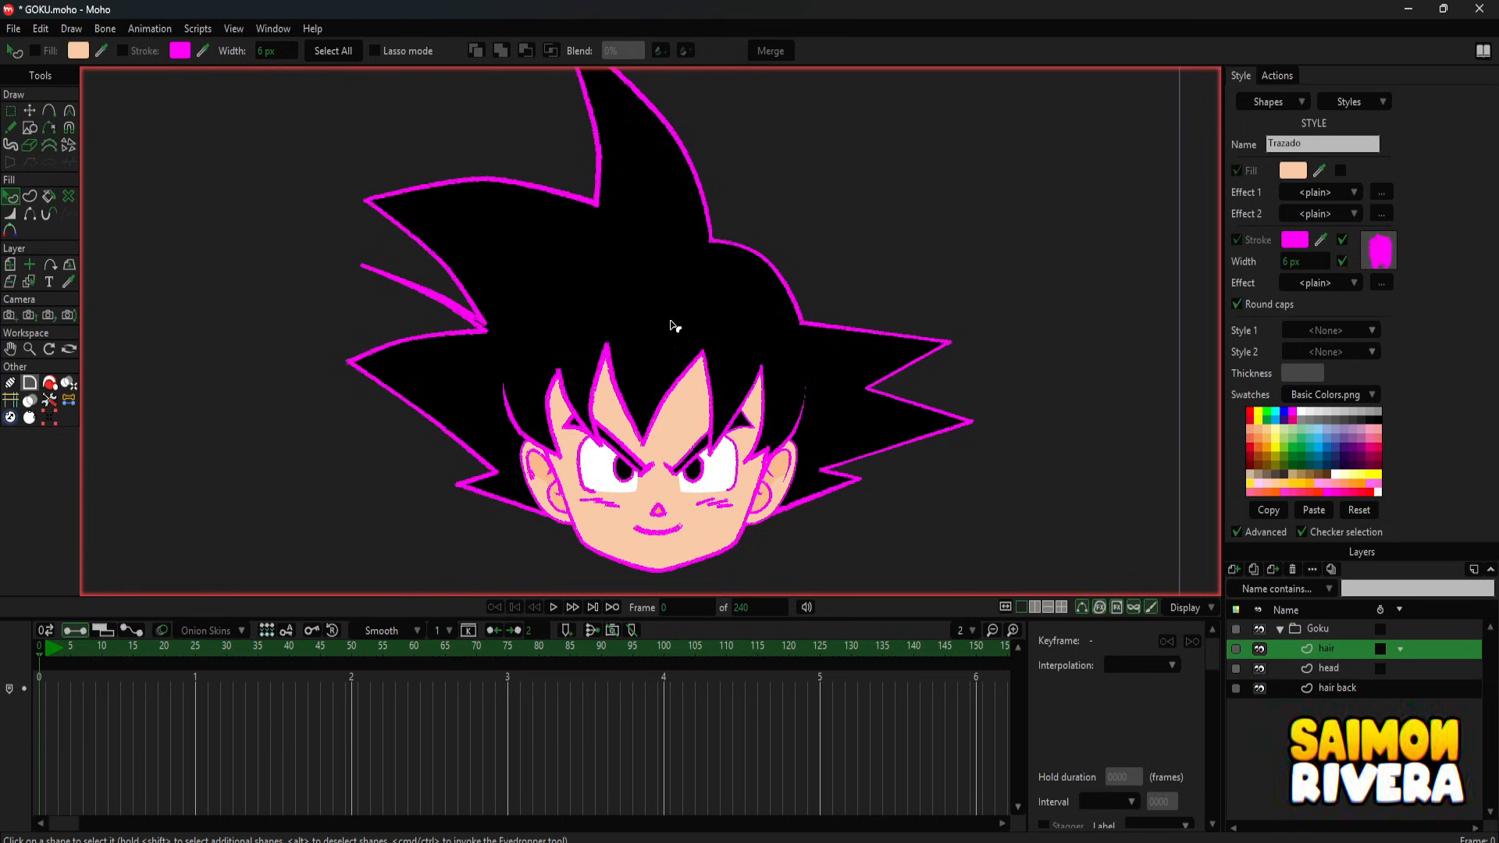
click(617, 332)
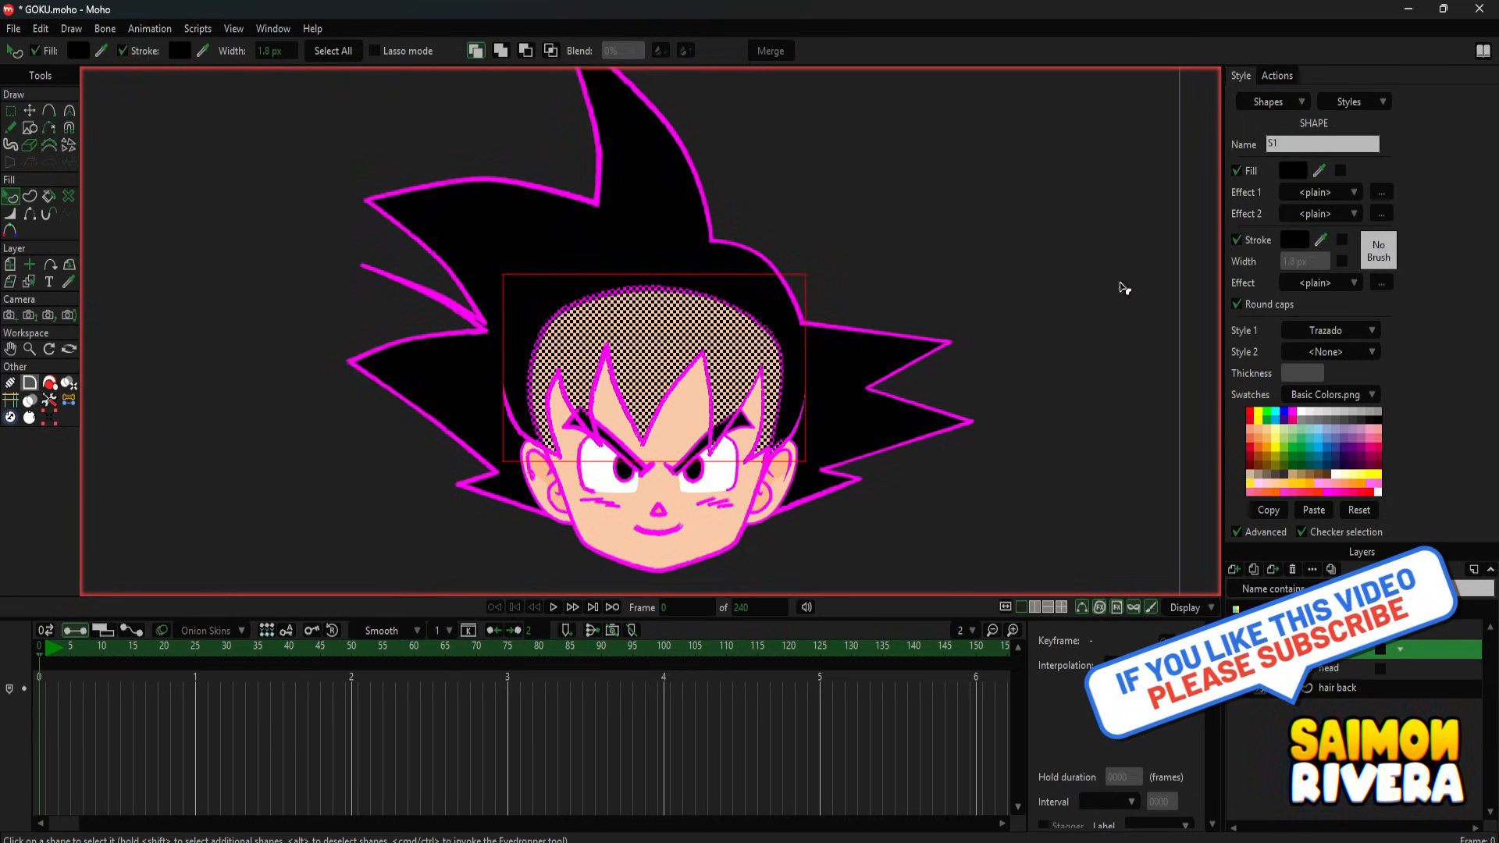
click(1379, 107)
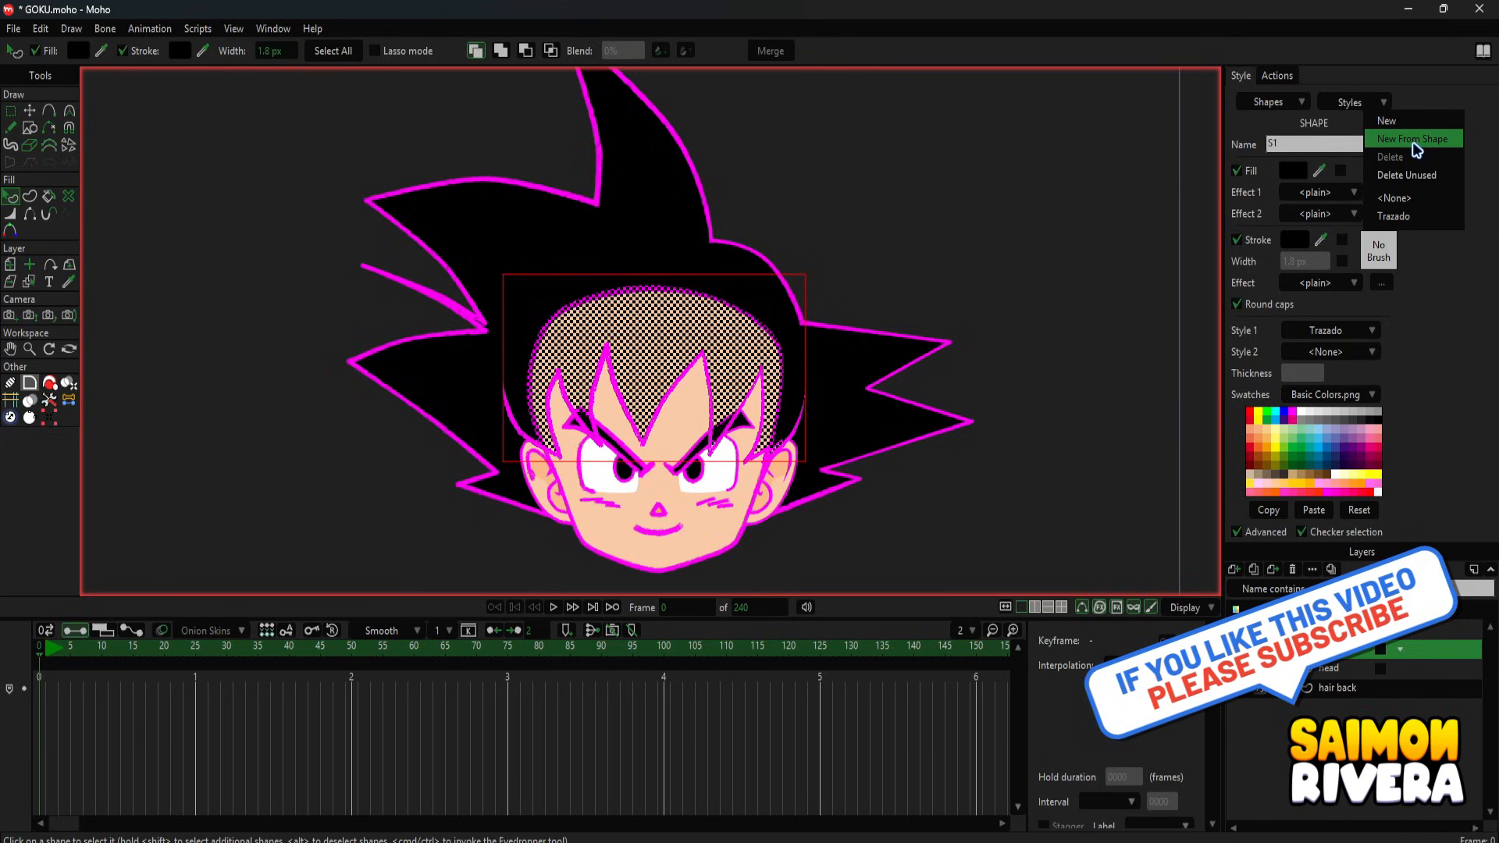
click(1415, 139)
mouse_move(1077, 148)
mouse_down()
mouse_move(895, 109)
mouse_move(1066, 125)
mouse_up()
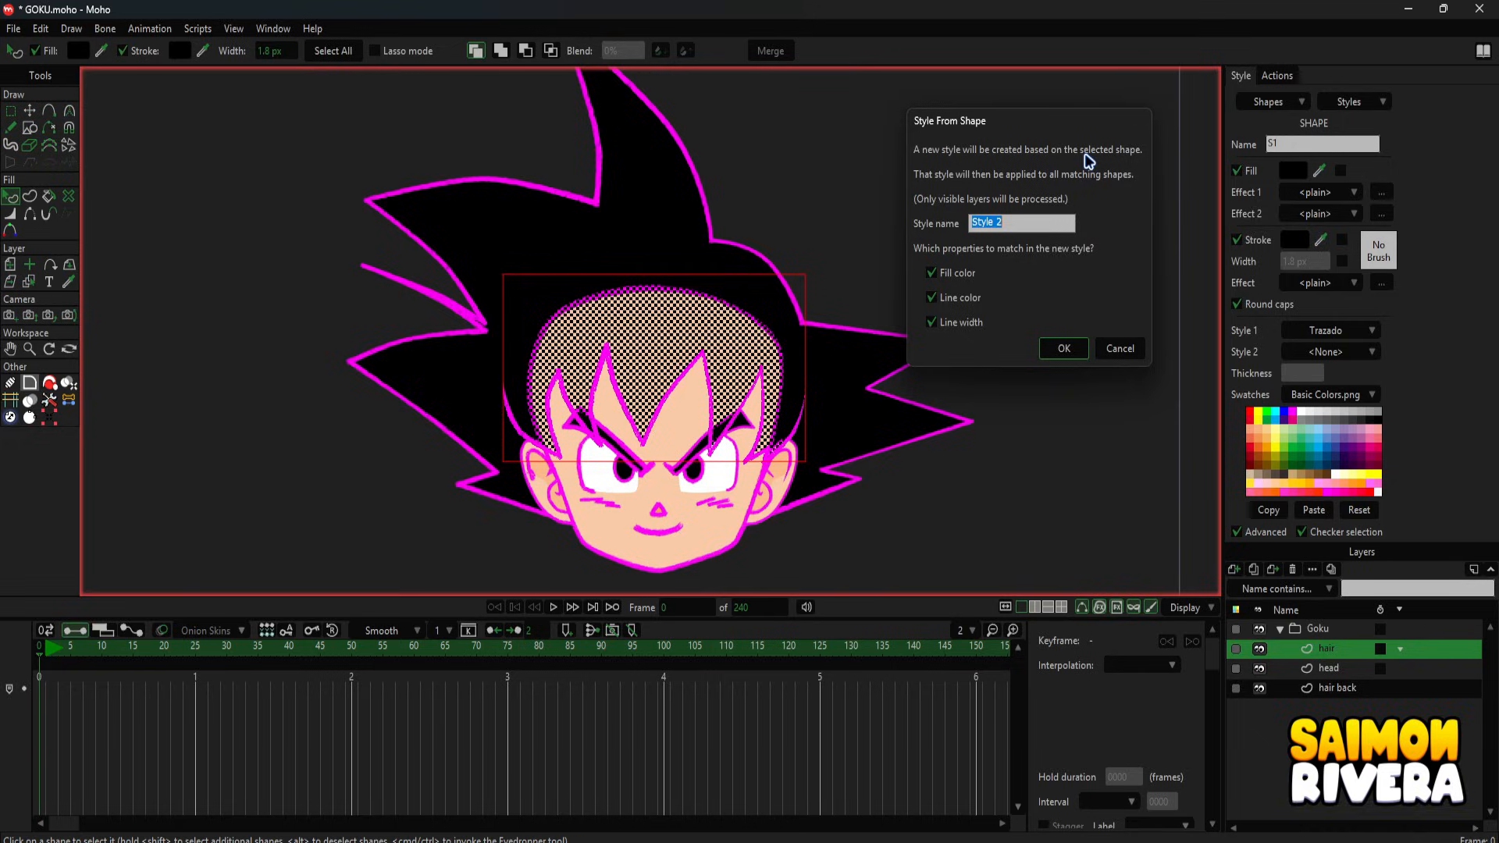
click(933, 298)
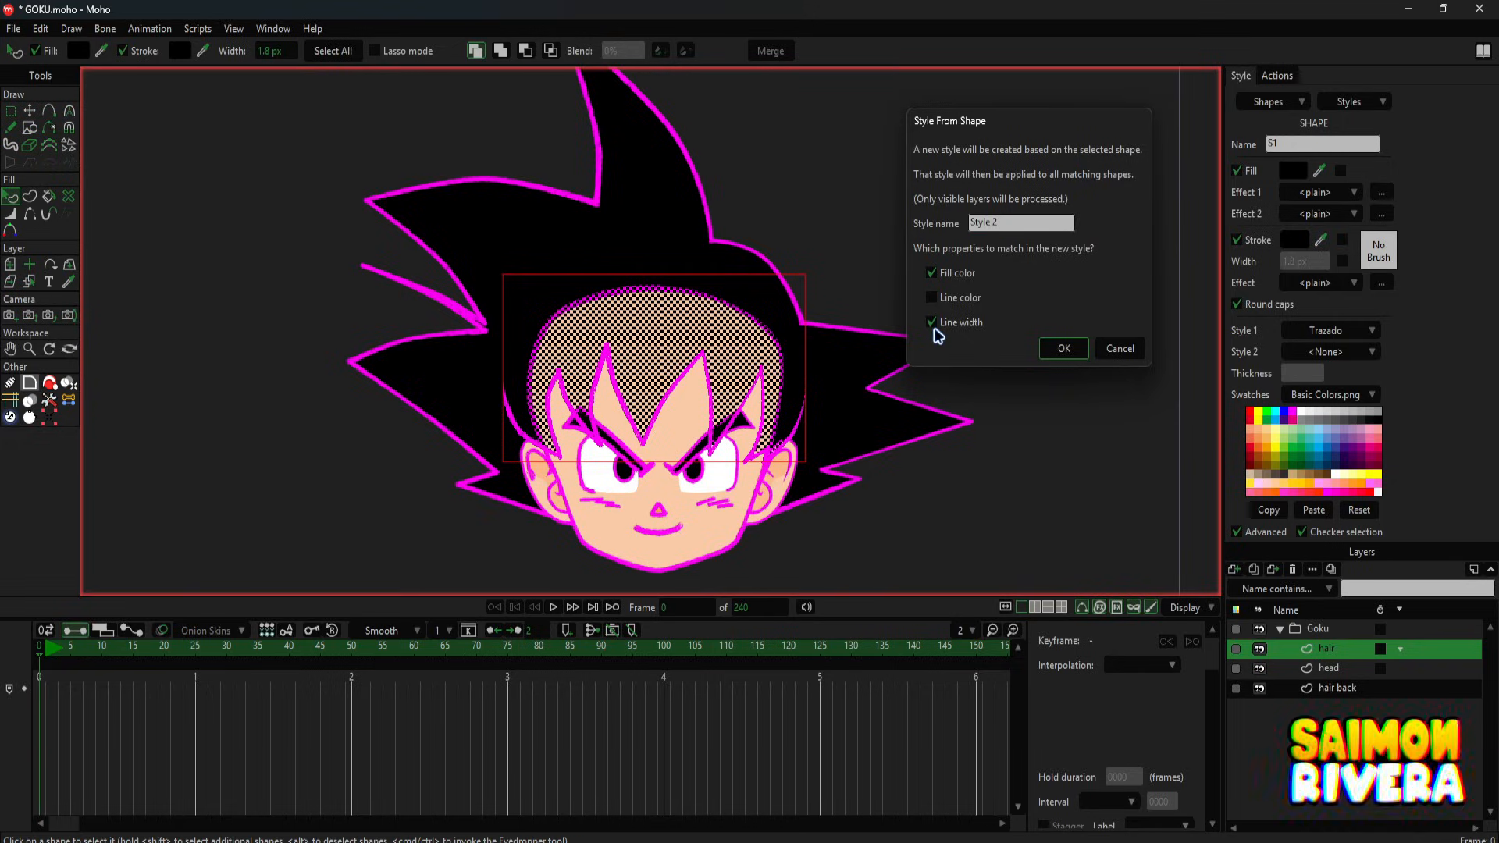
click(932, 322)
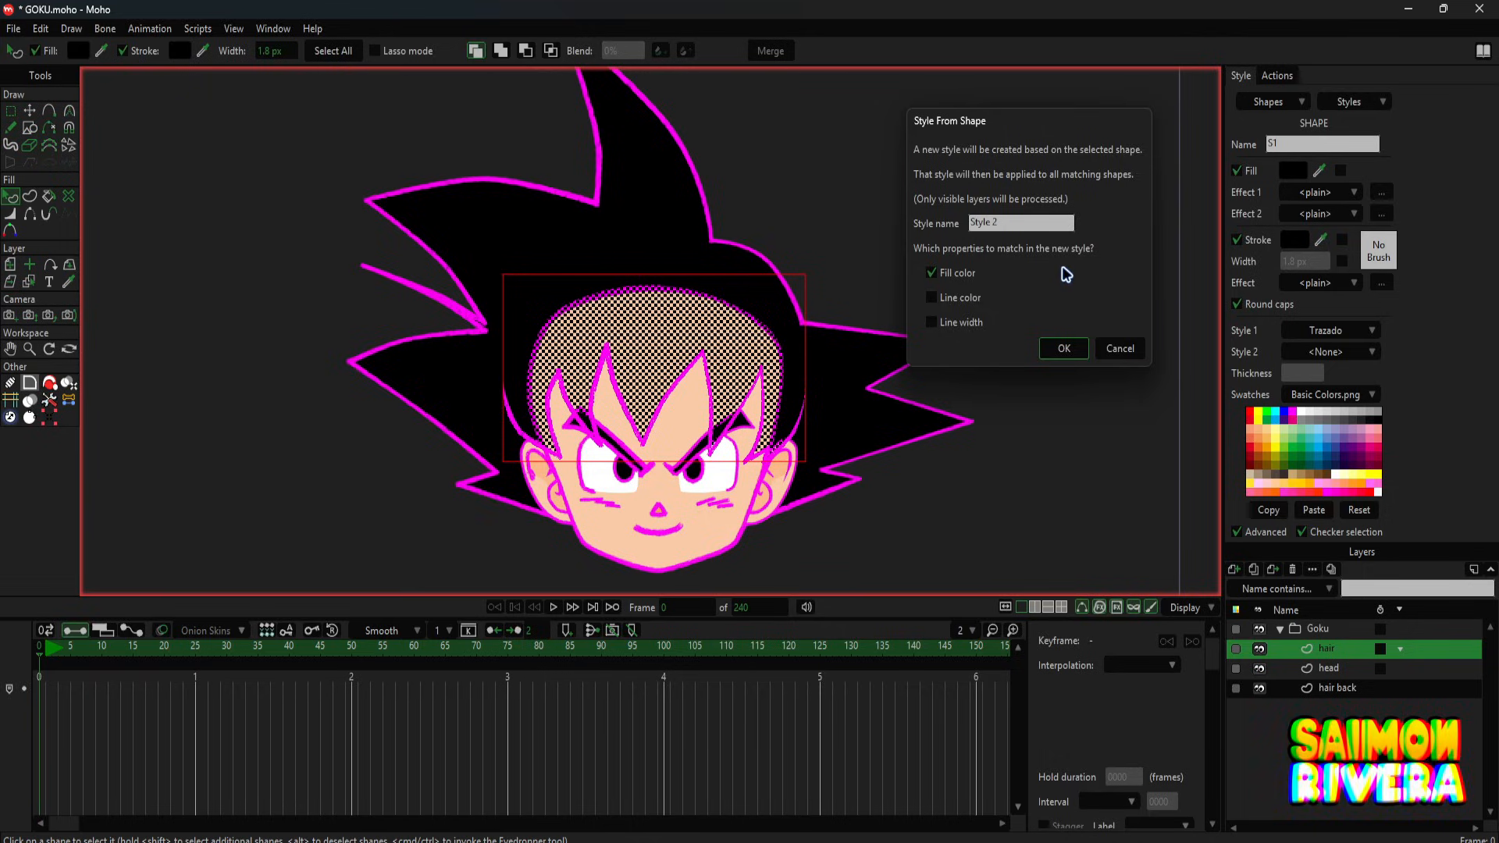
drag(1069, 223, 911, 230)
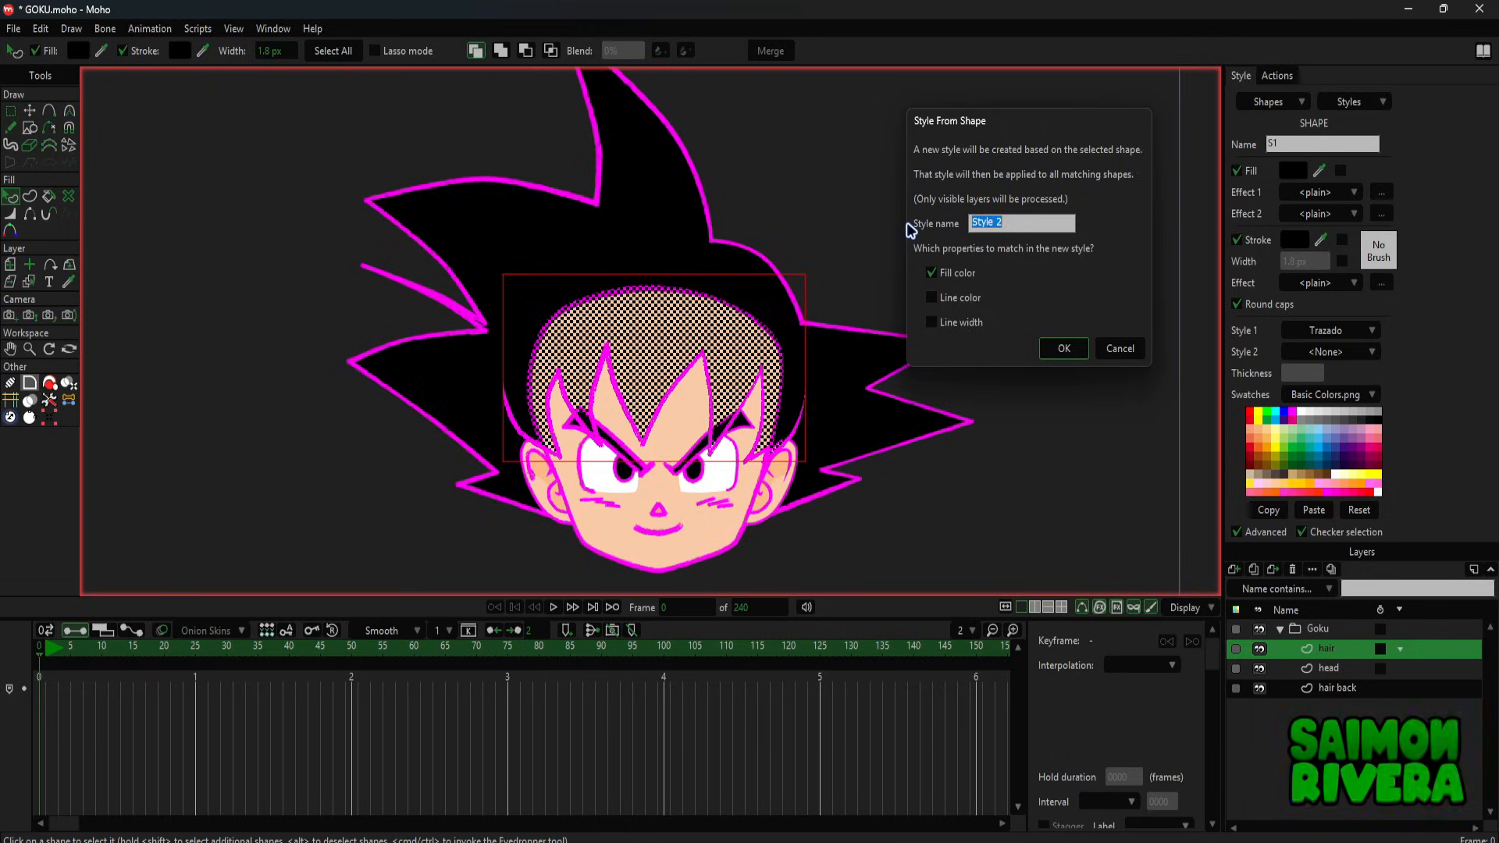
text(Cabello)
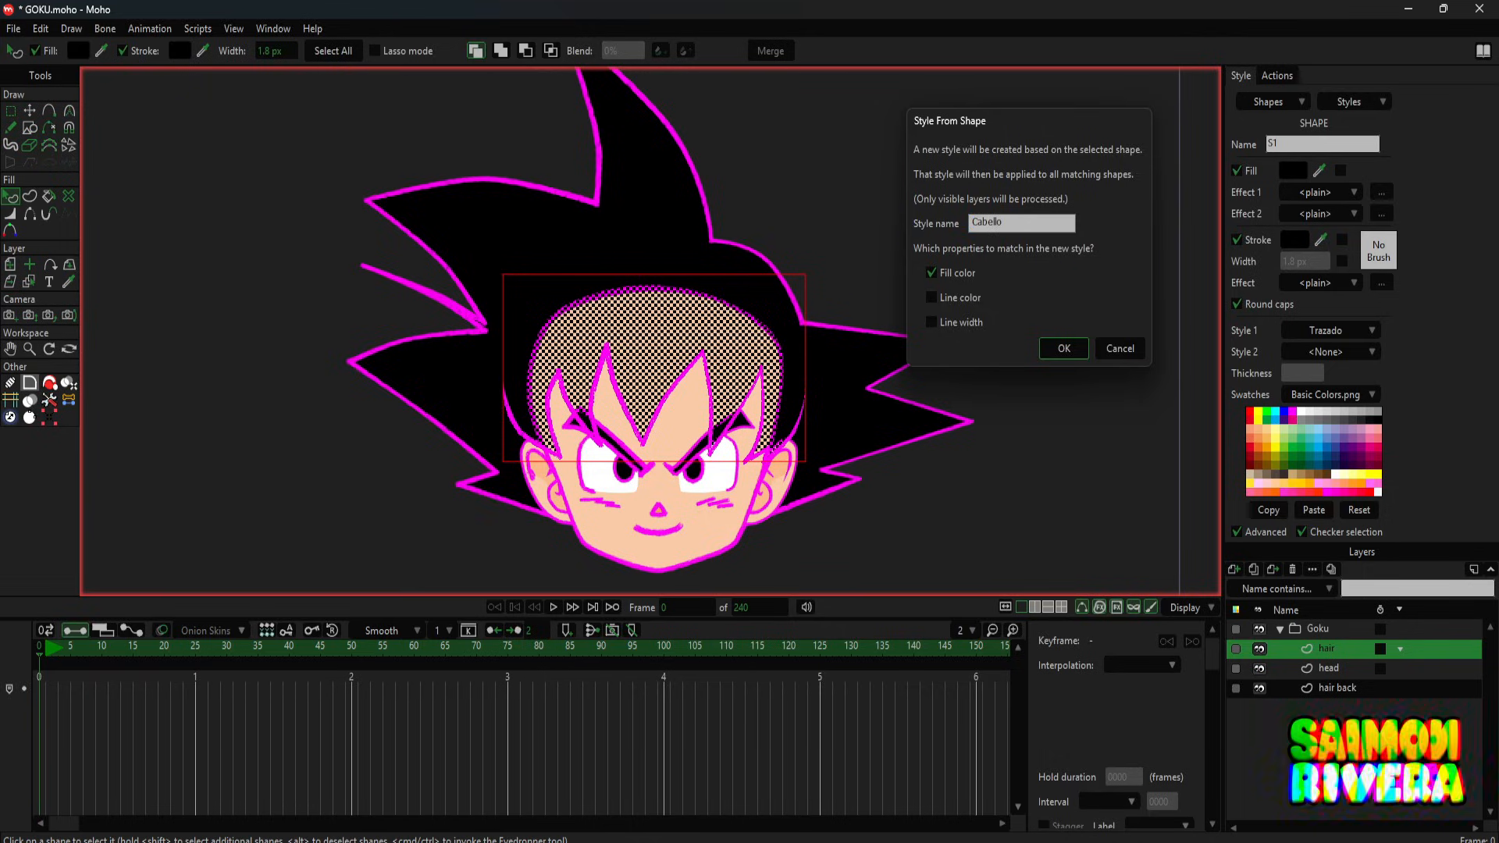
click(1062, 350)
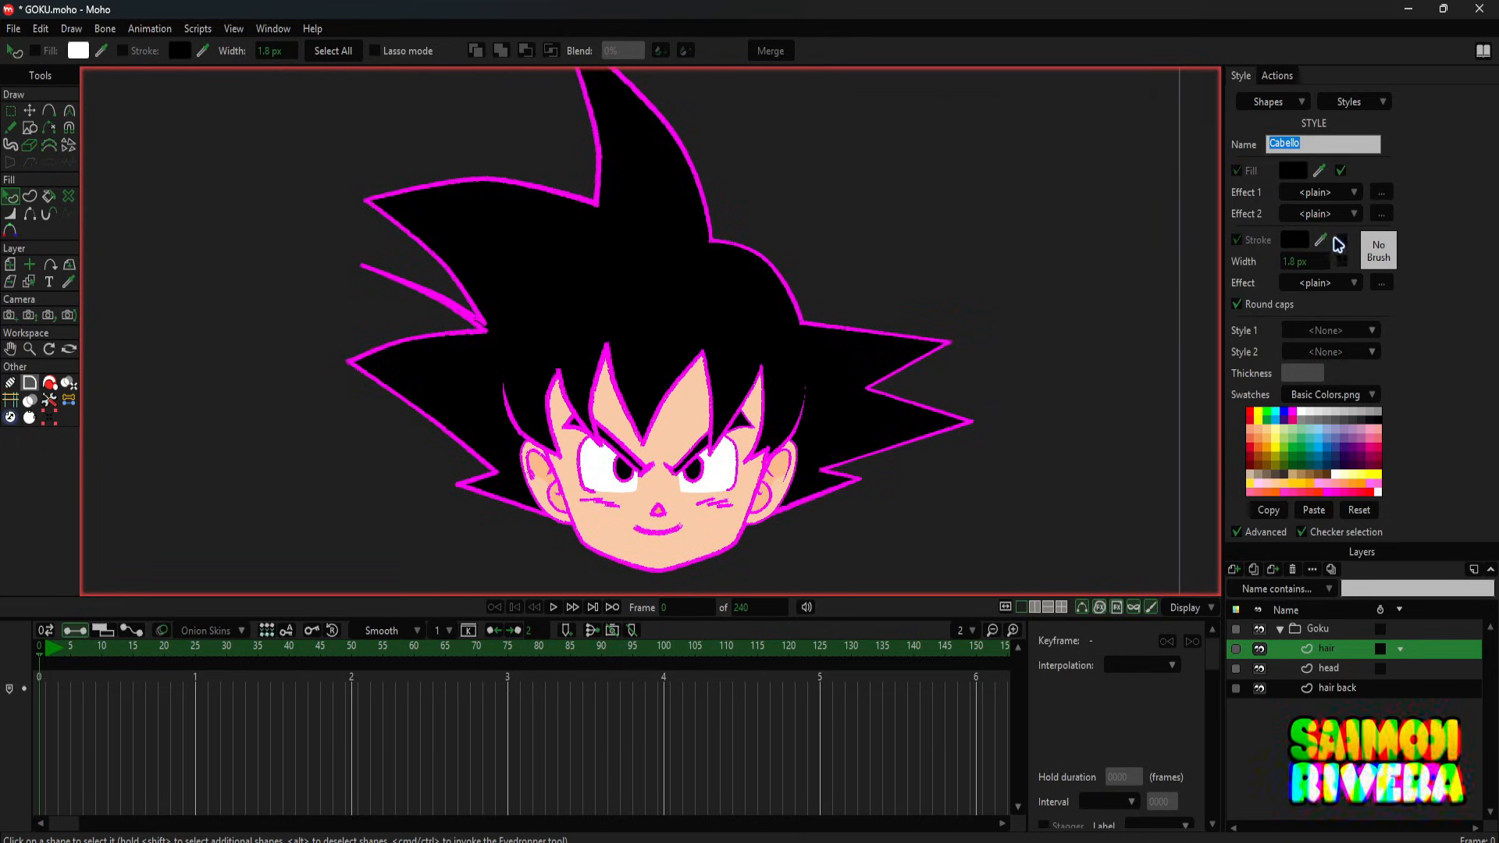
- Try orange FFA800 and red FF0006 as the Cabello style's fill color, and settle on white FFFFFF
click(1300, 173)
mouse_move(1023, 114)
mouse_down()
mouse_move(1068, 124)
mouse_move(1047, 117)
mouse_up()
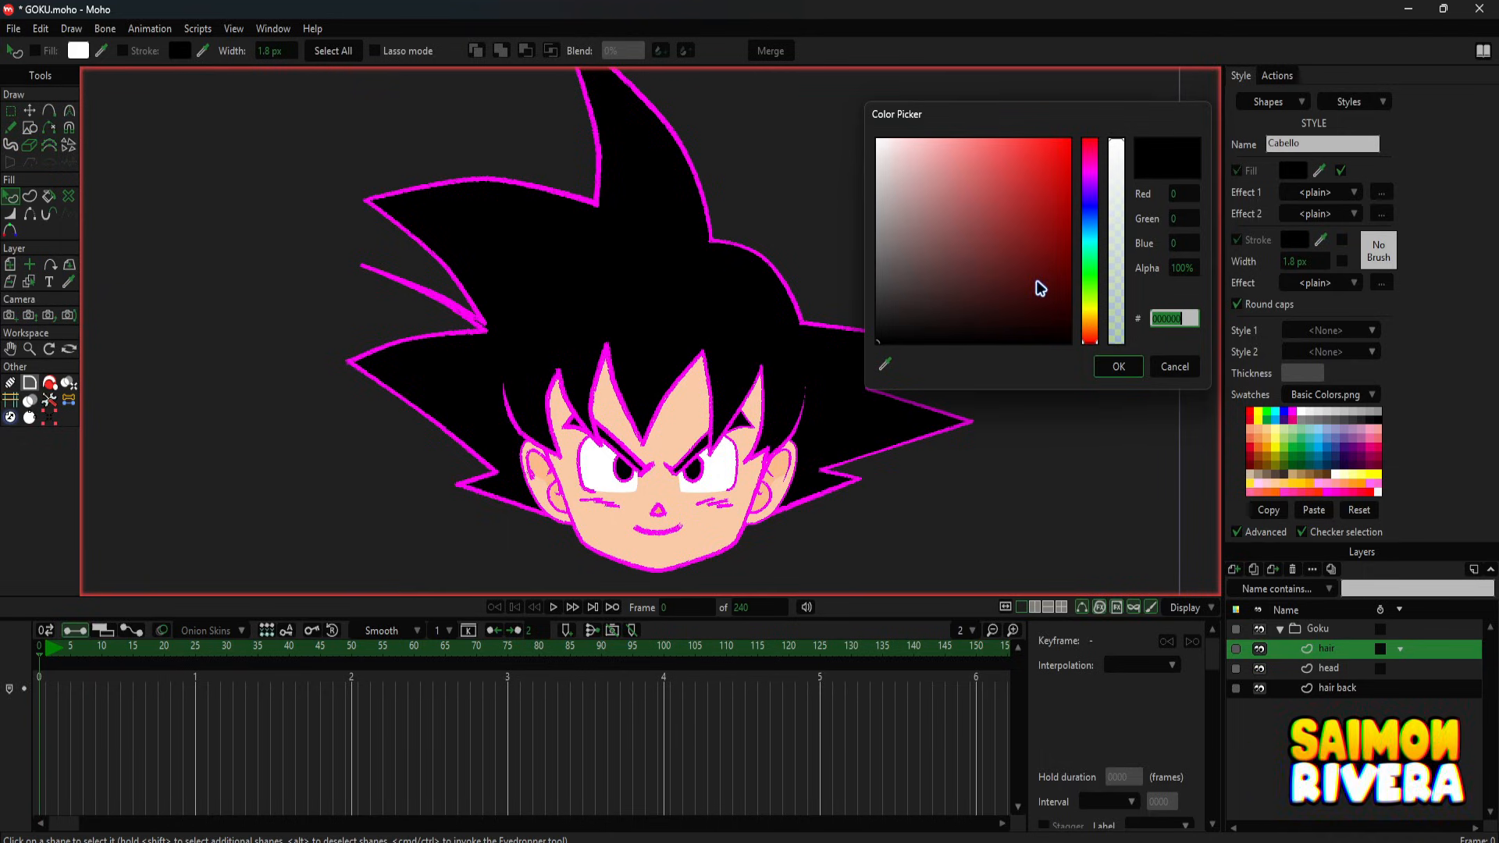
click(878, 140)
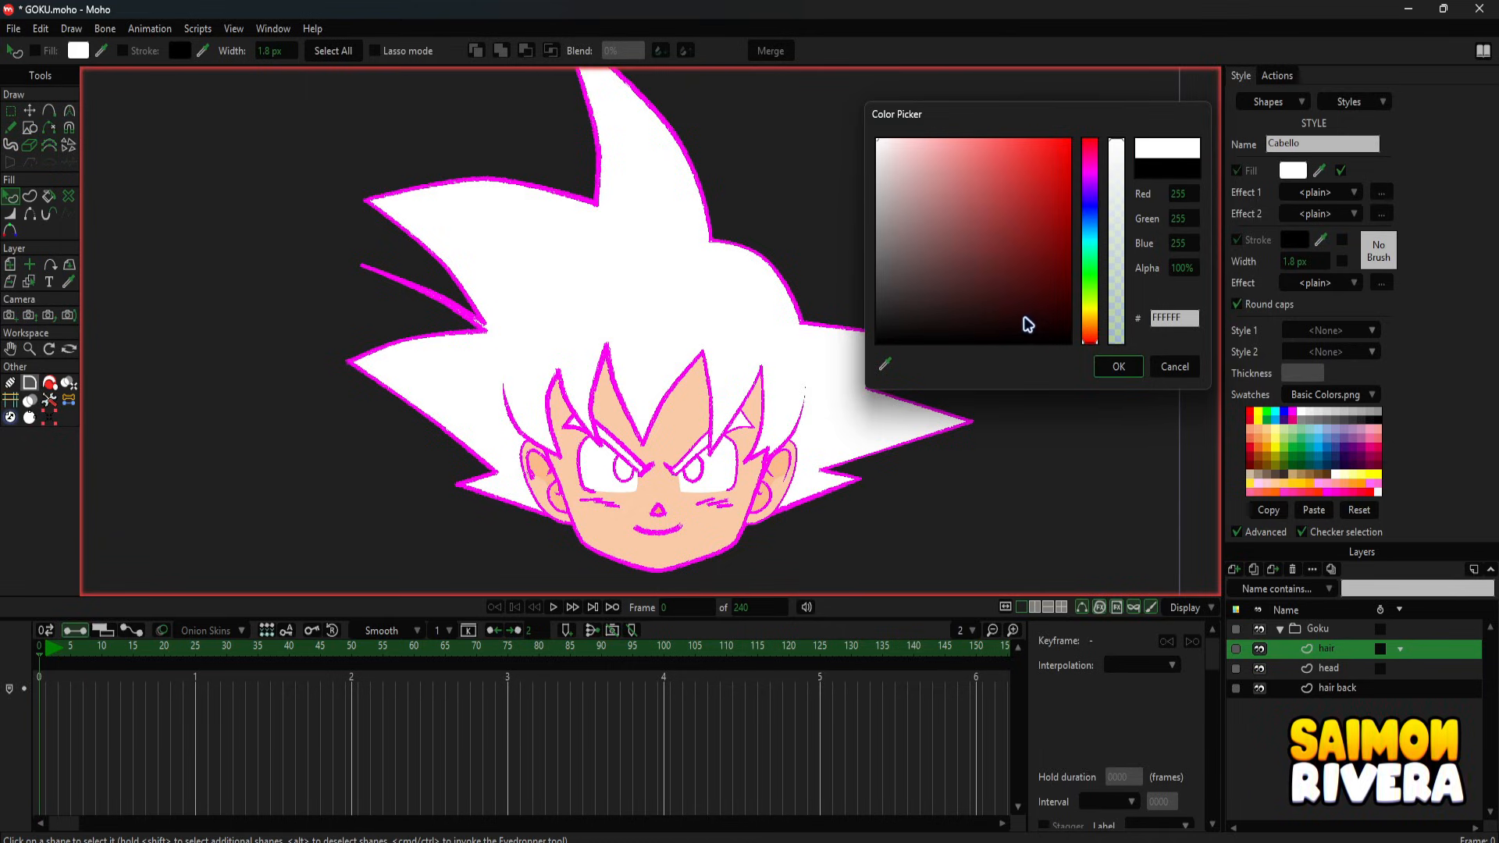
click(1090, 321)
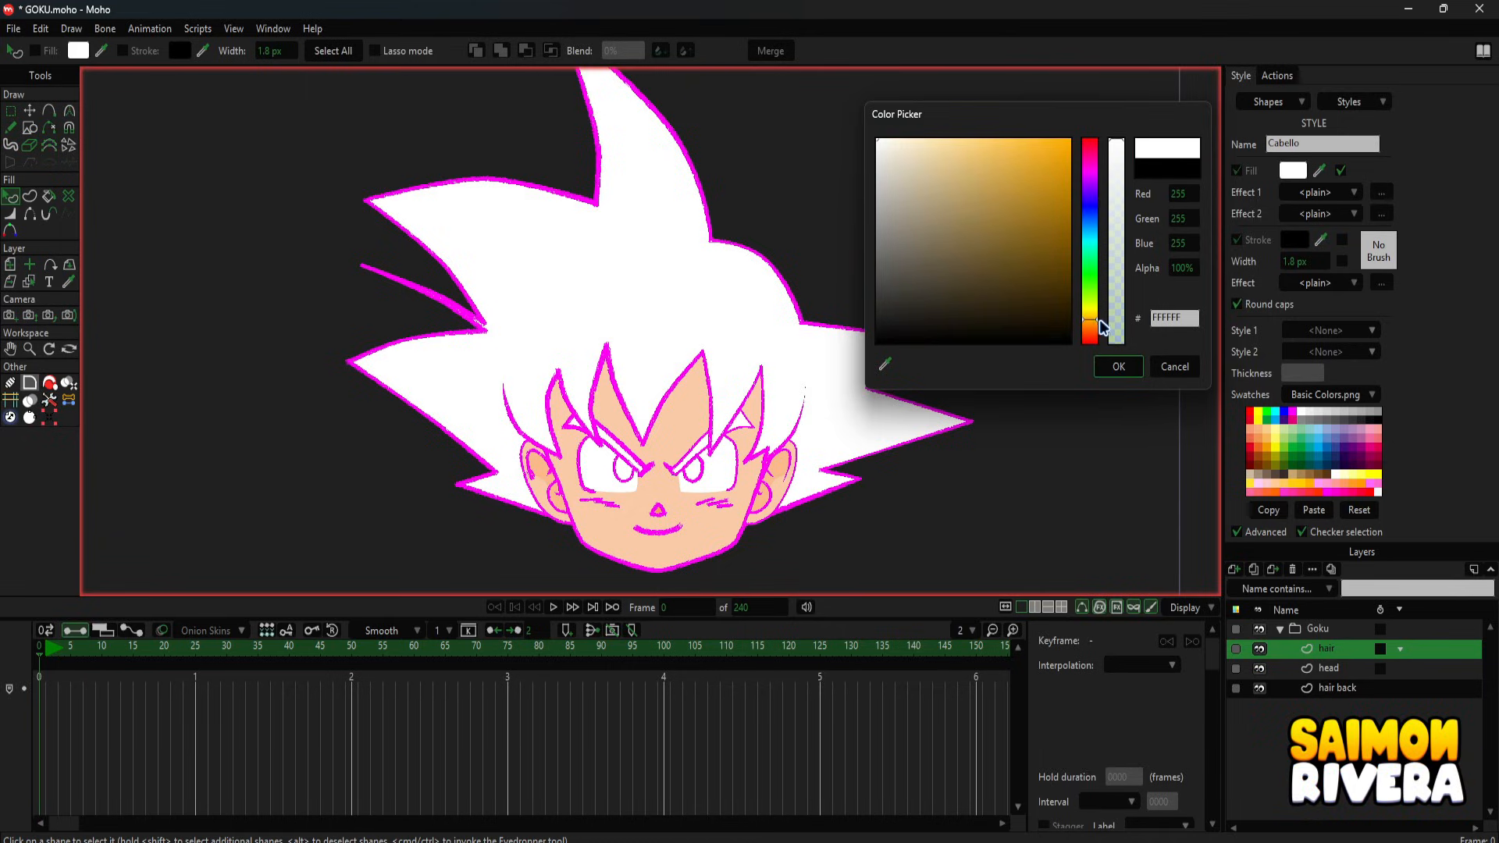
click(1069, 142)
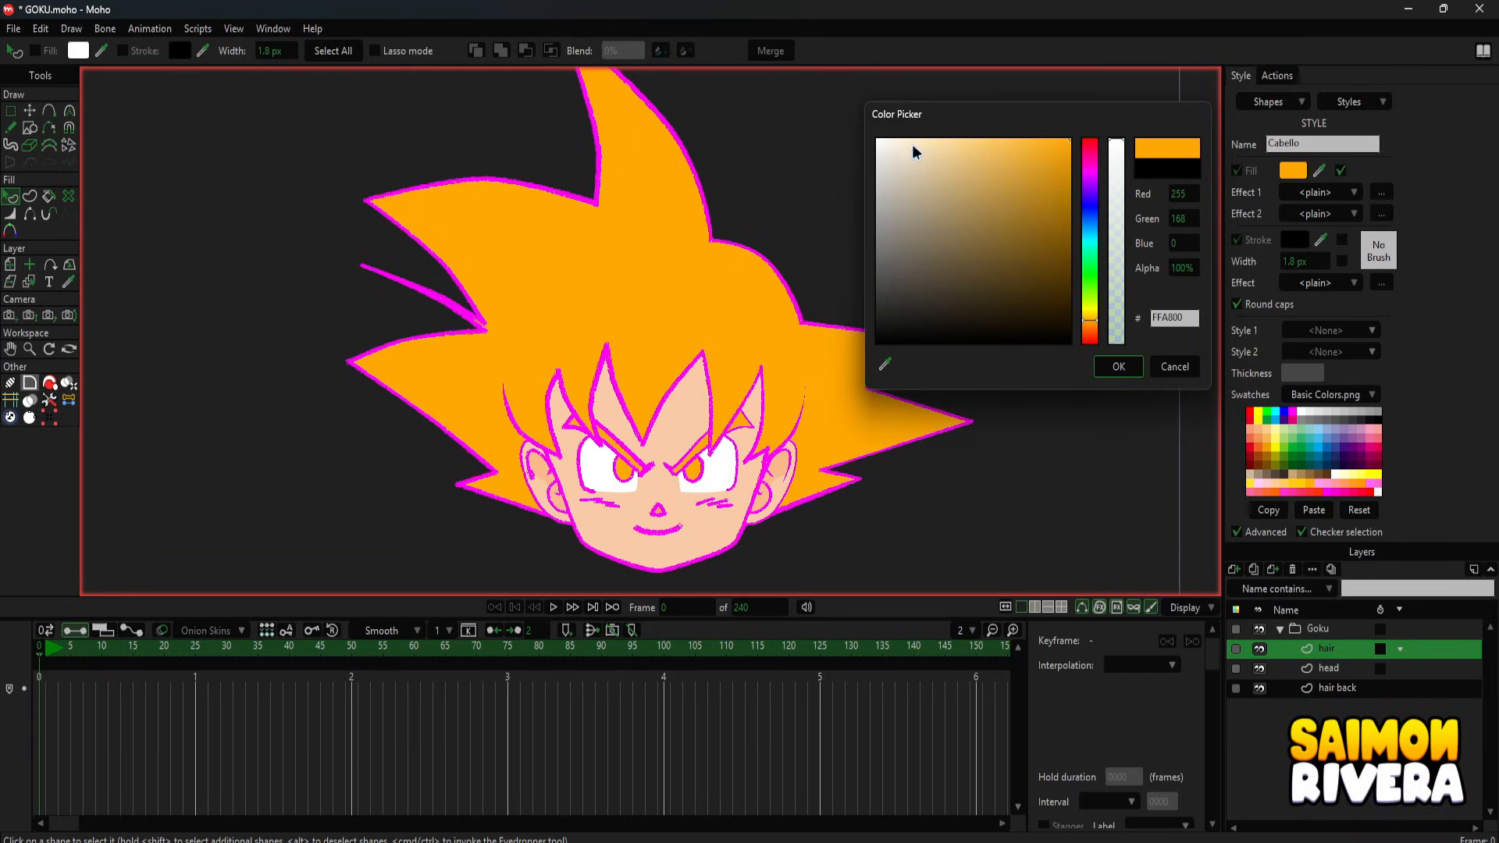
click(1090, 141)
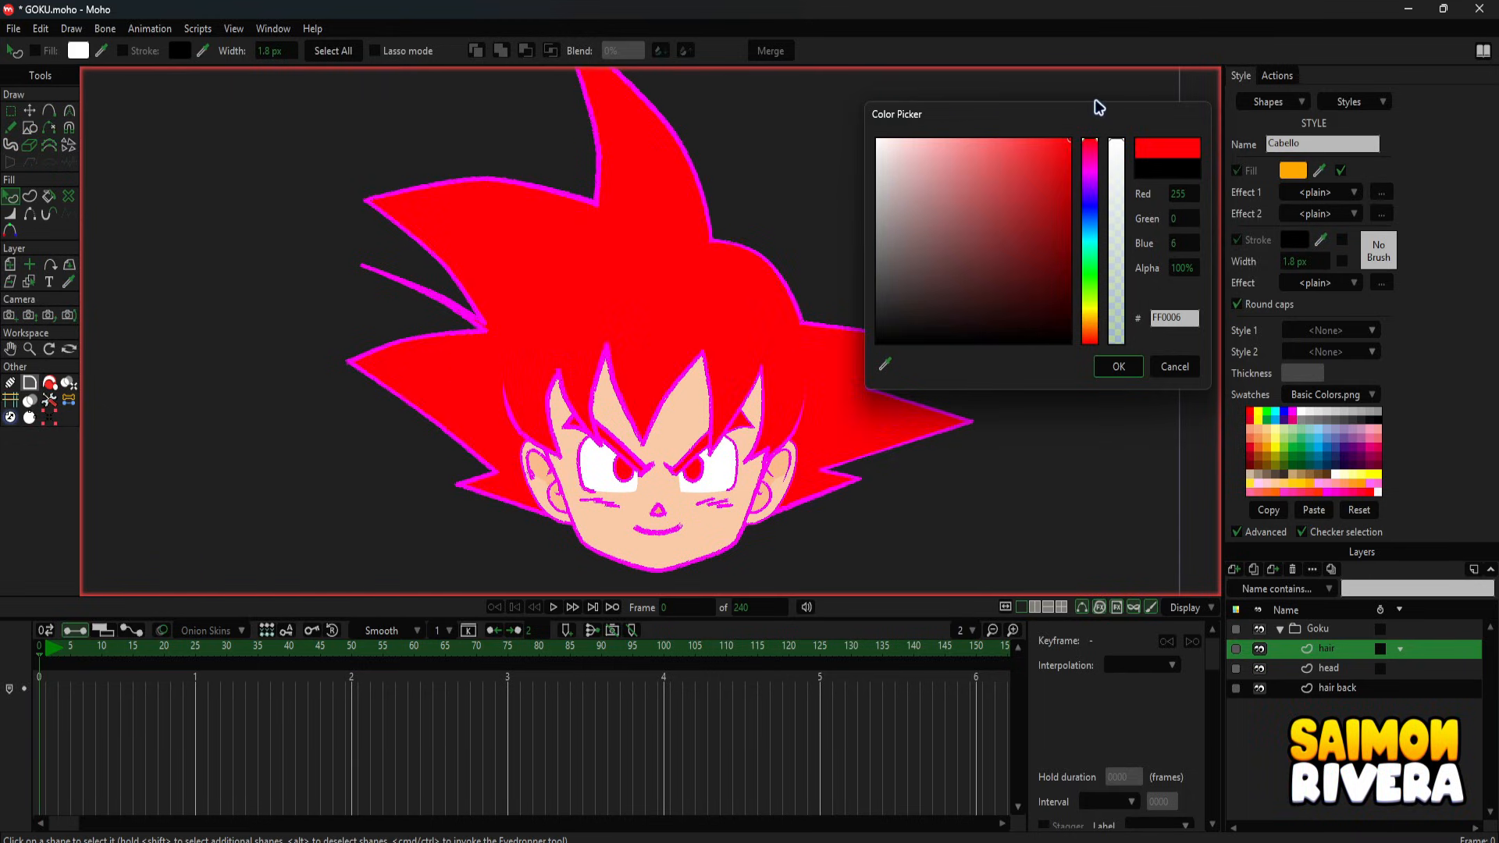
drag(1027, 198, 564, 3)
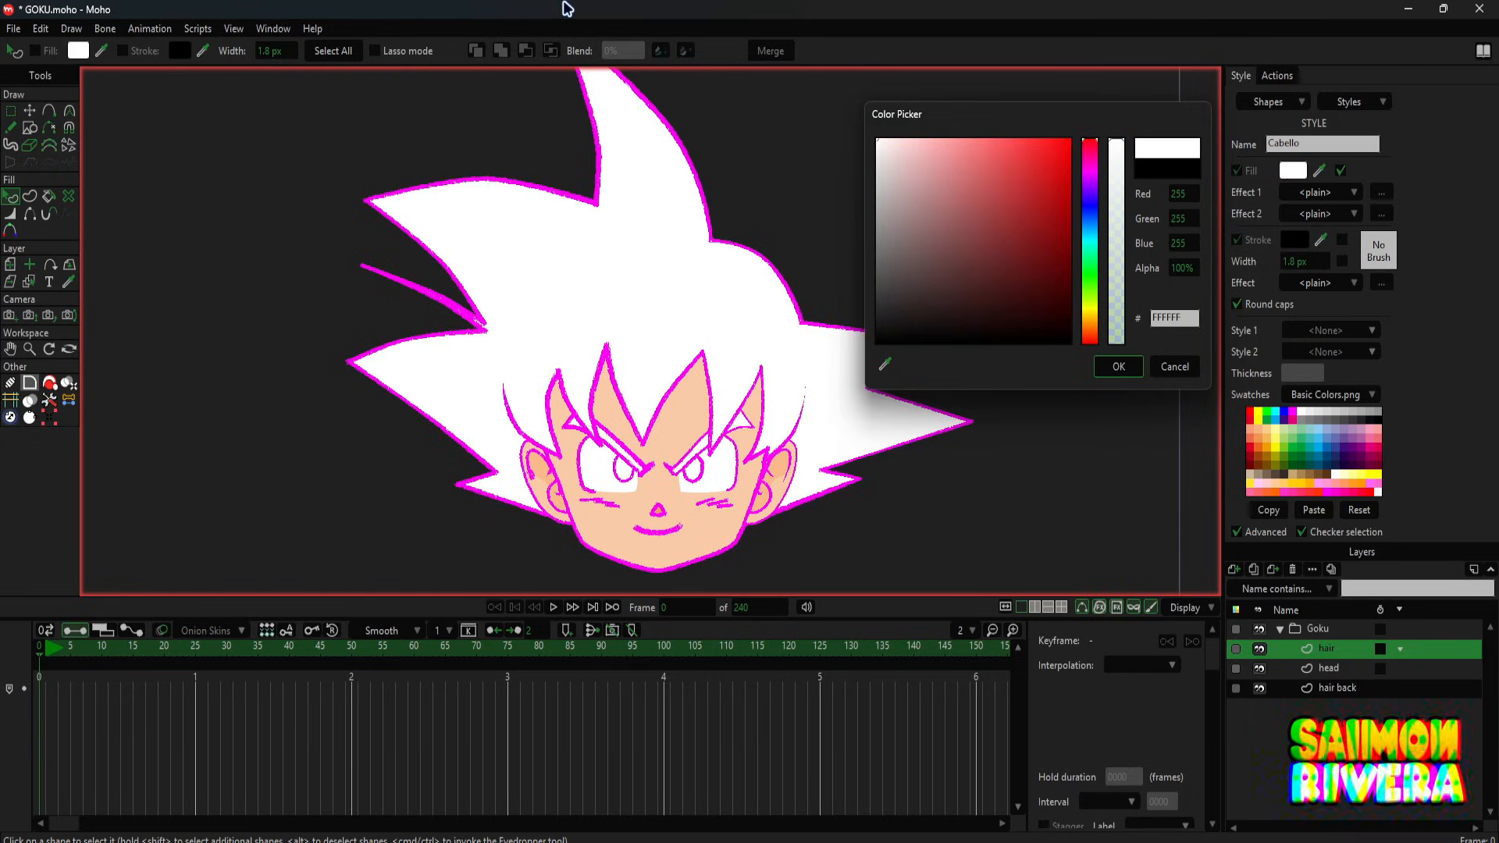
click(1130, 367)
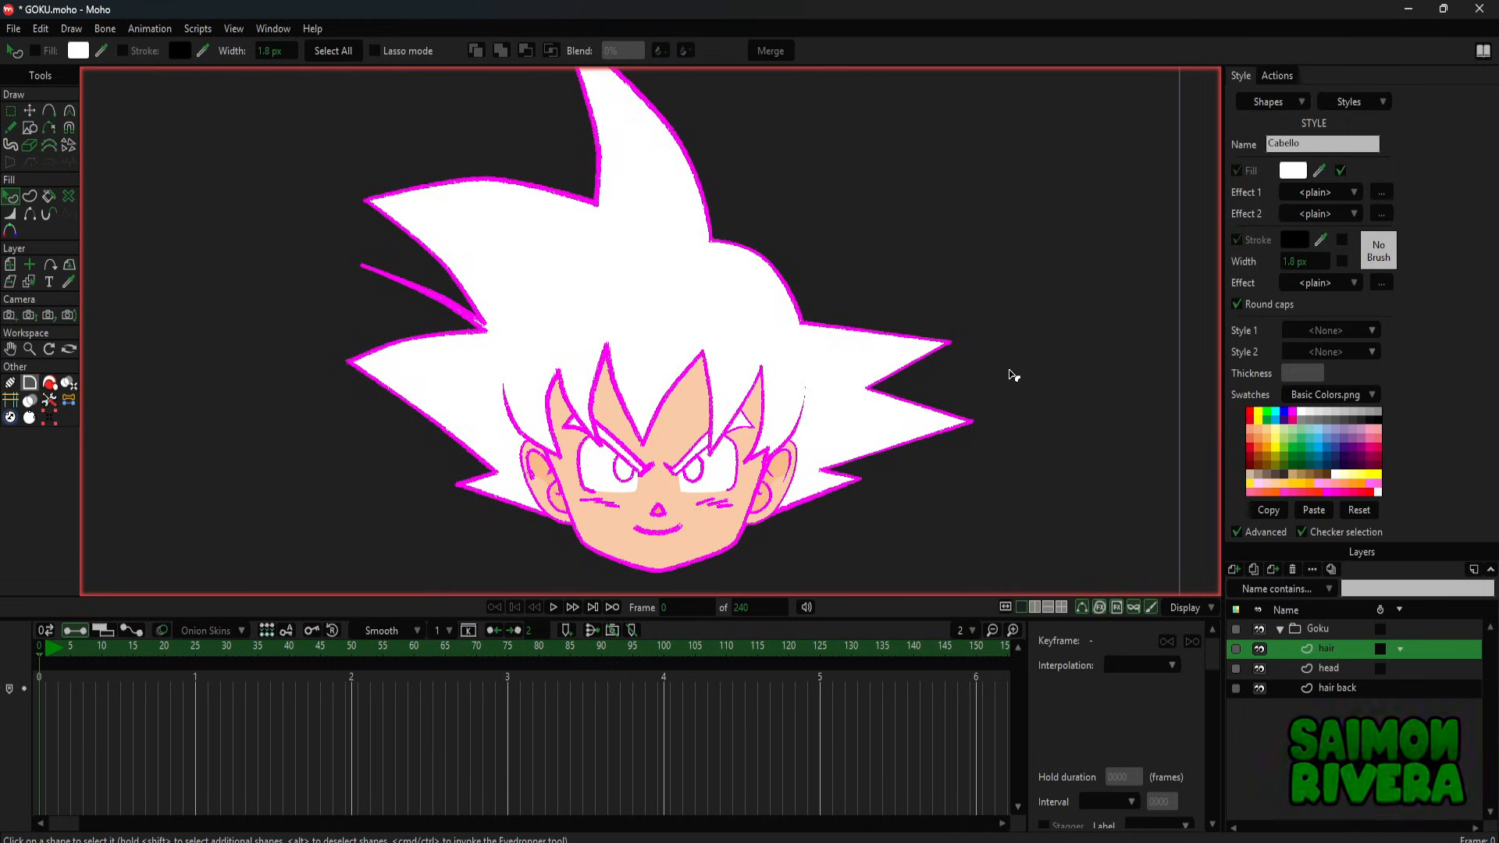
drag(983, 381, 988, 374)
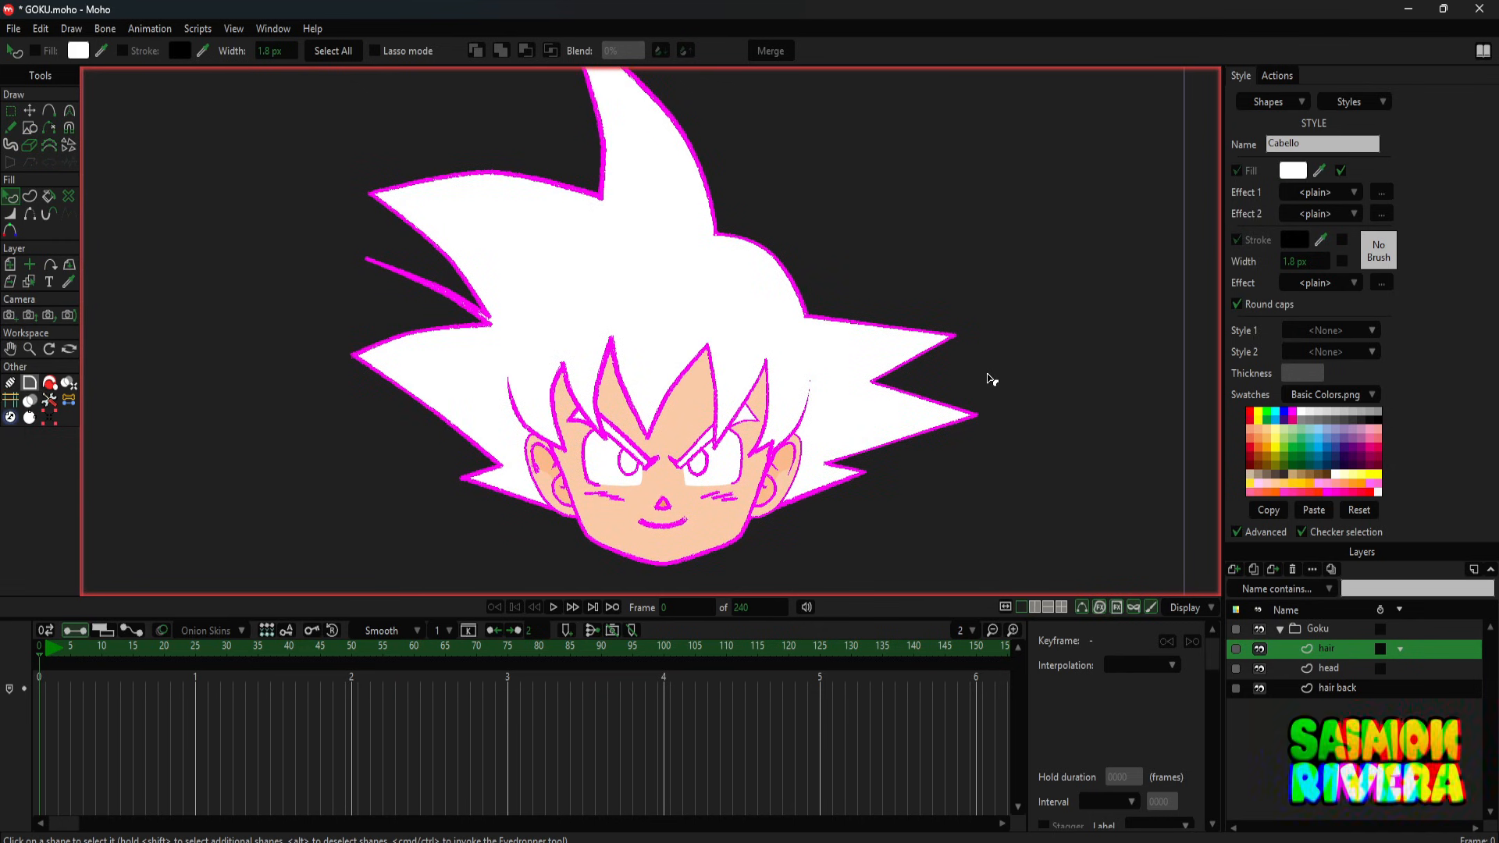
- On the head layer, set Style 2 to <None> for both pupils and both eyebrow shapes, and deselect them
click(1341, 669)
scroll(687, 480, up, 5)
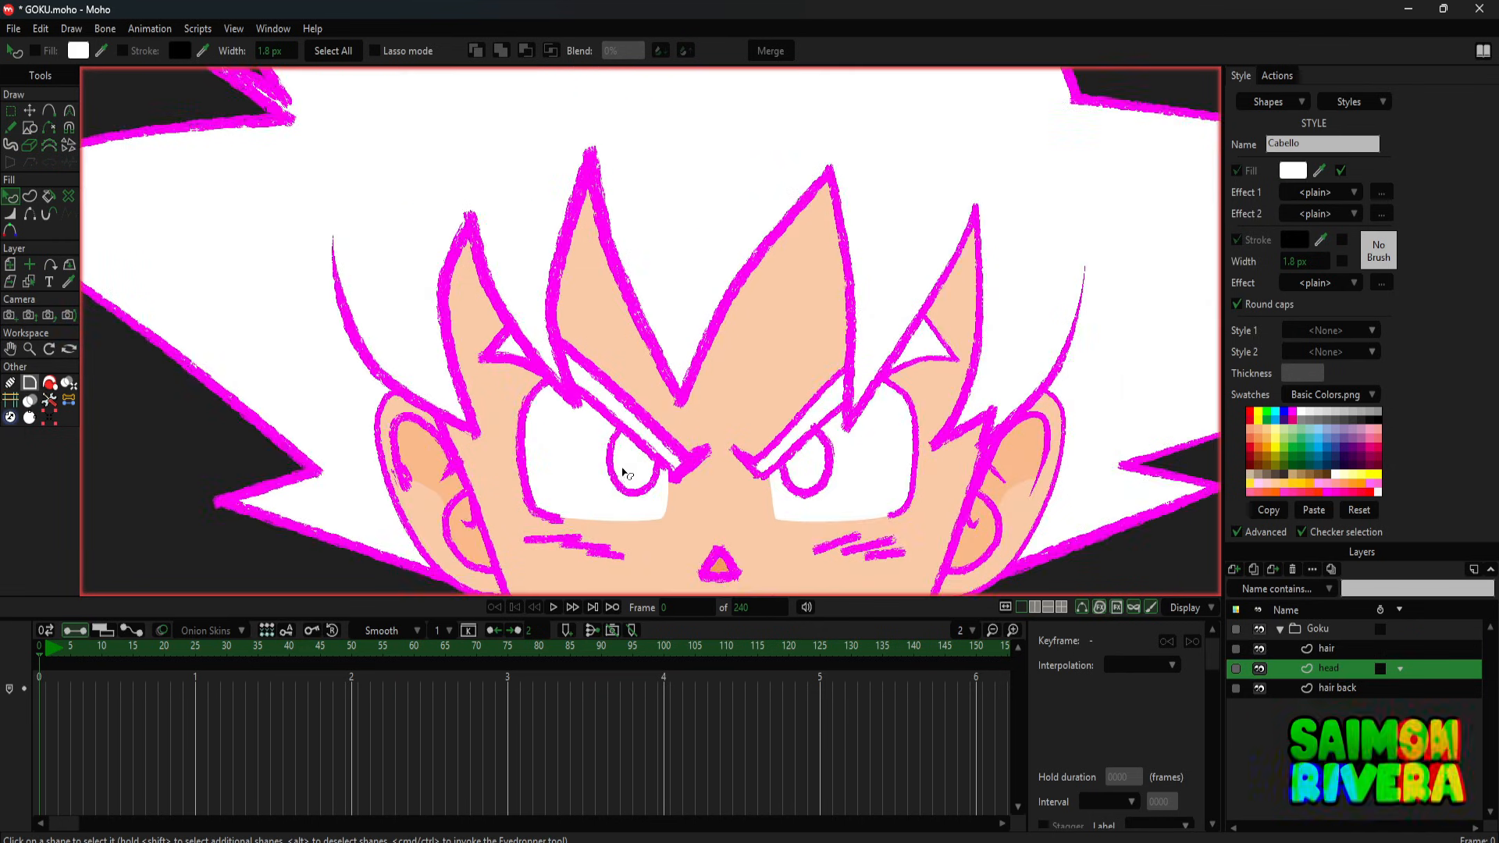
drag(690, 450, 575, 434)
click(538, 447)
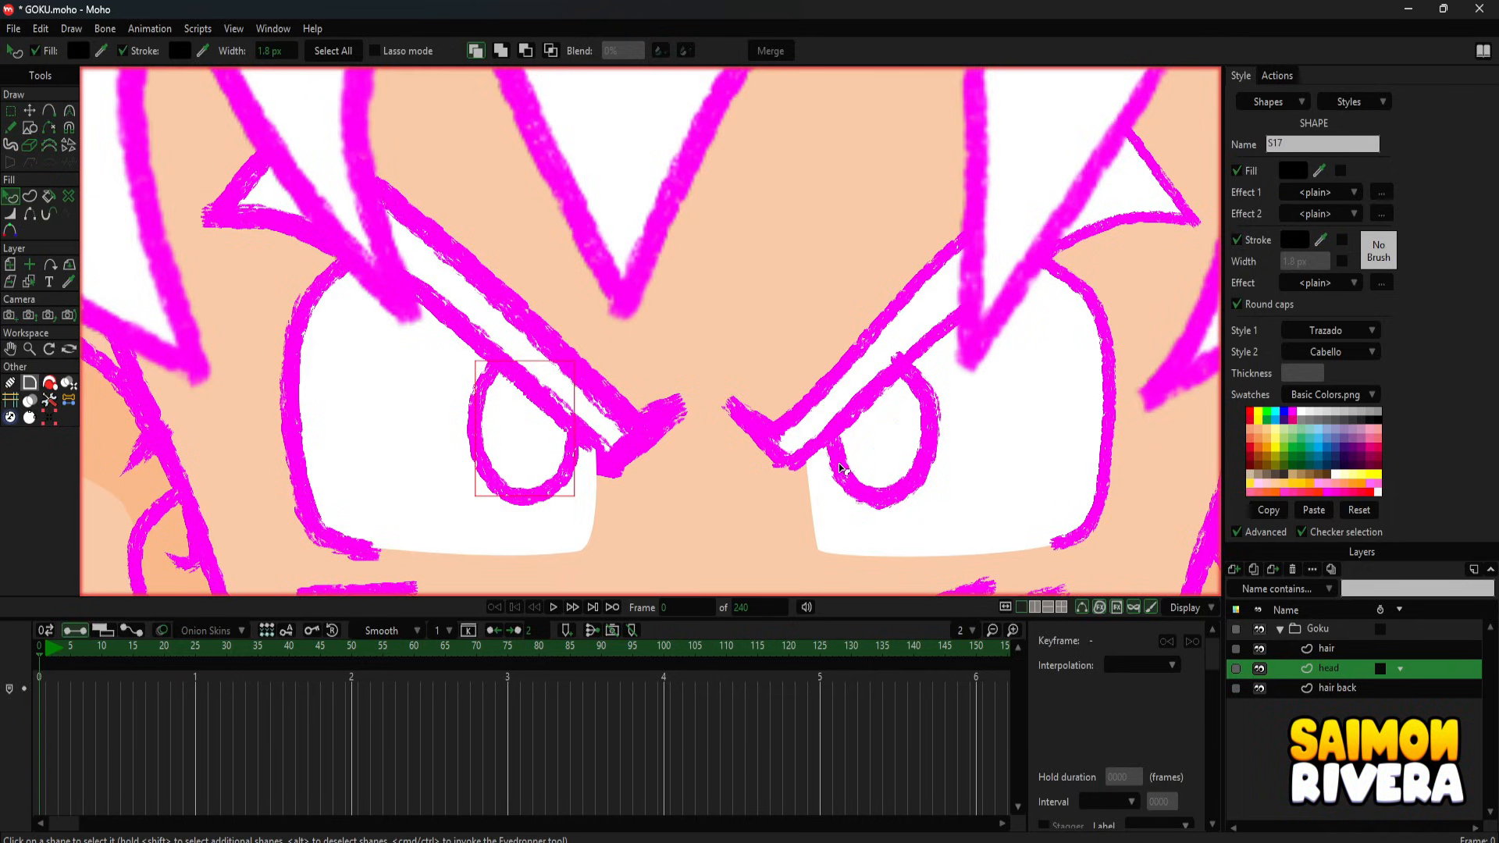
shift+click(870, 458)
shift+click(911, 318)
shift+click(480, 324)
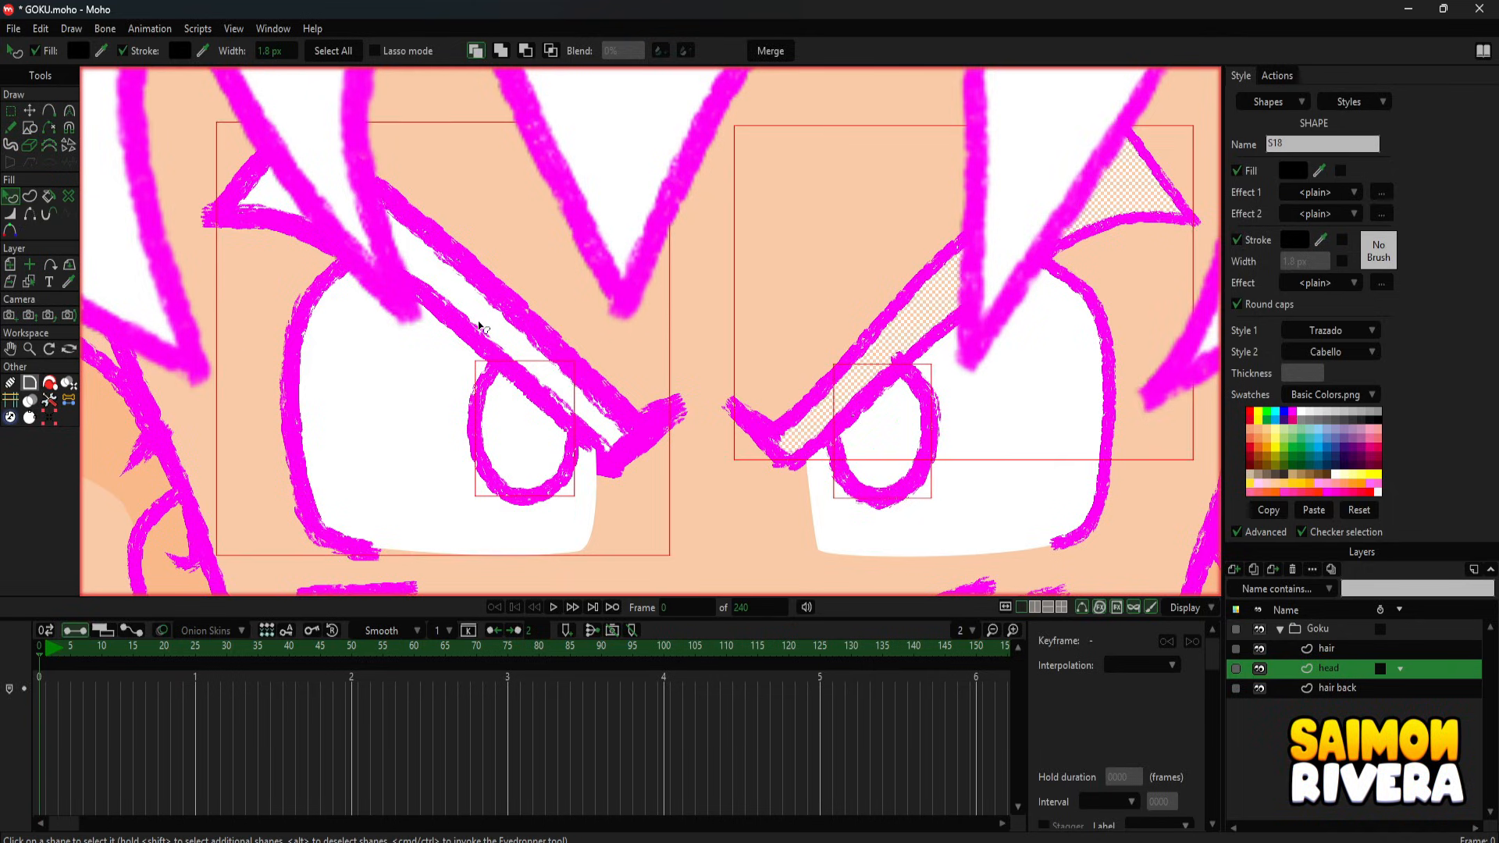
scroll(533, 327, down, 4)
scroll(722, 337, down, 2)
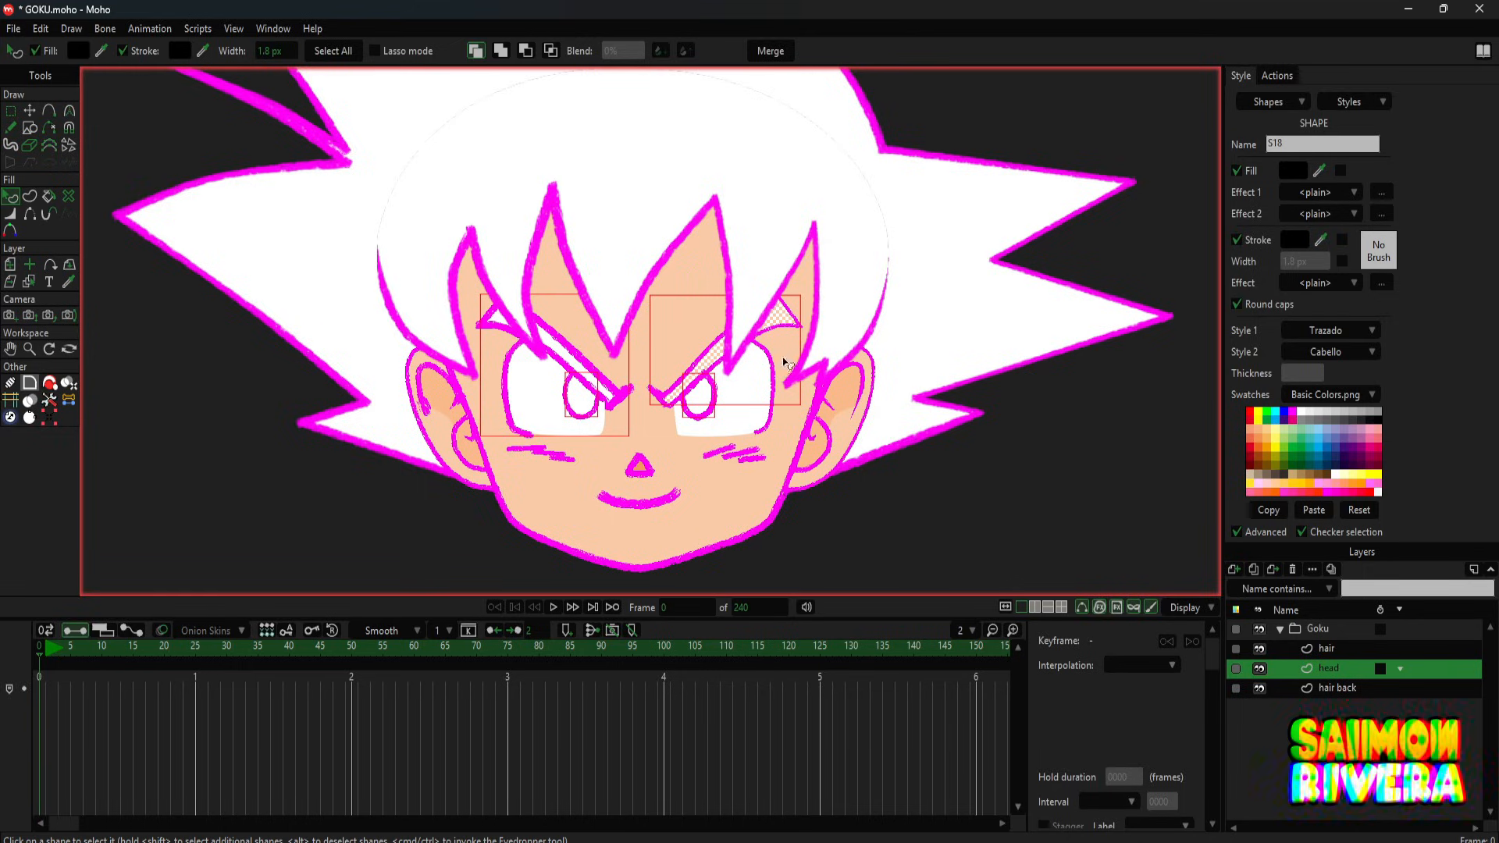
click(1368, 353)
click(1391, 372)
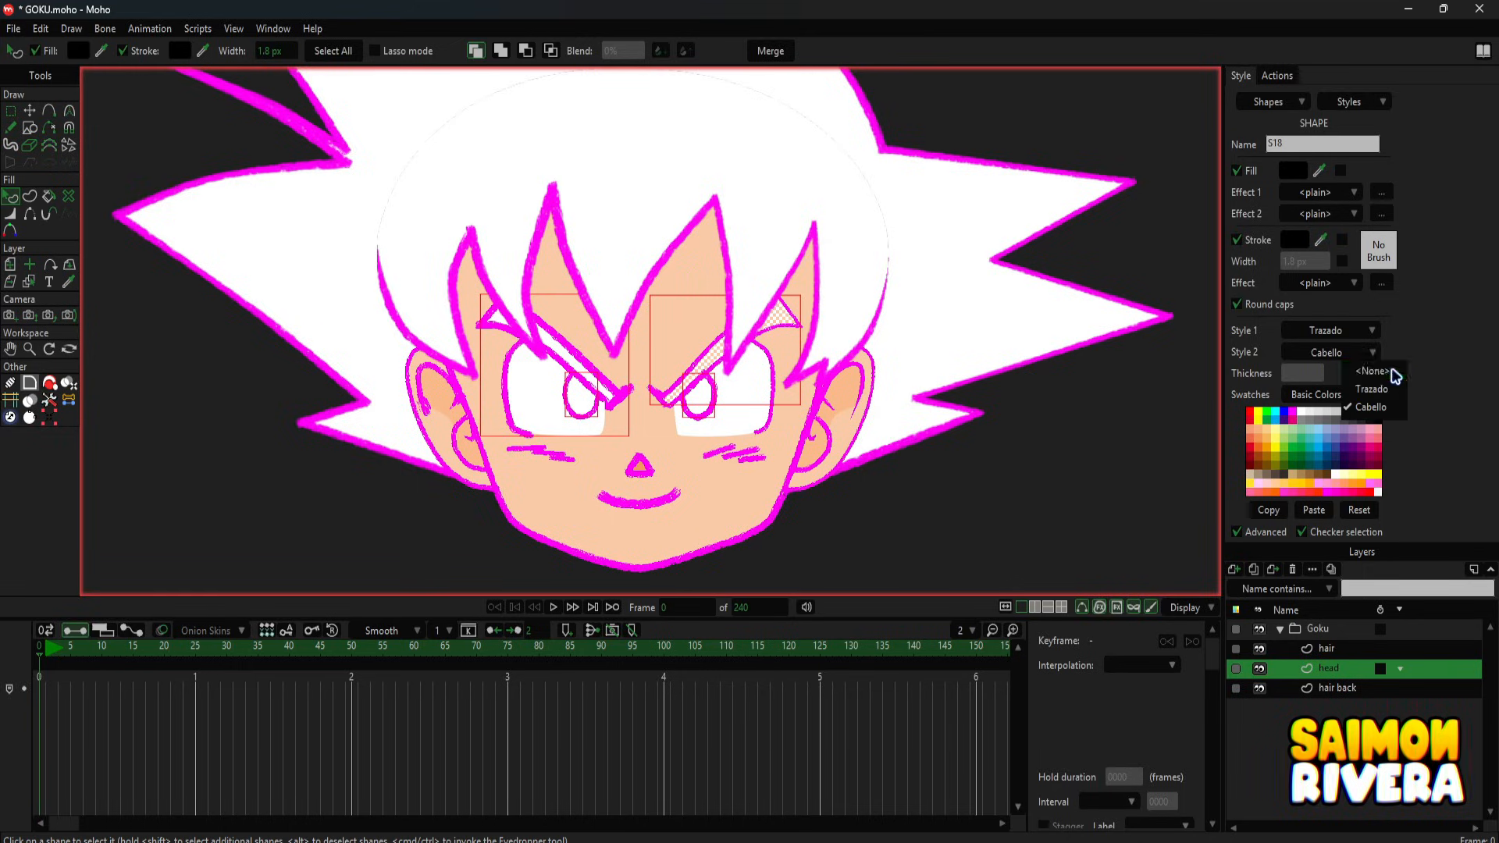
click(968, 485)
- Inspect the pupils, eyebrows and hair up close and on the whole head, and review the list of available styles
scroll(680, 382, down, 3)
drag(680, 381, 714, 403)
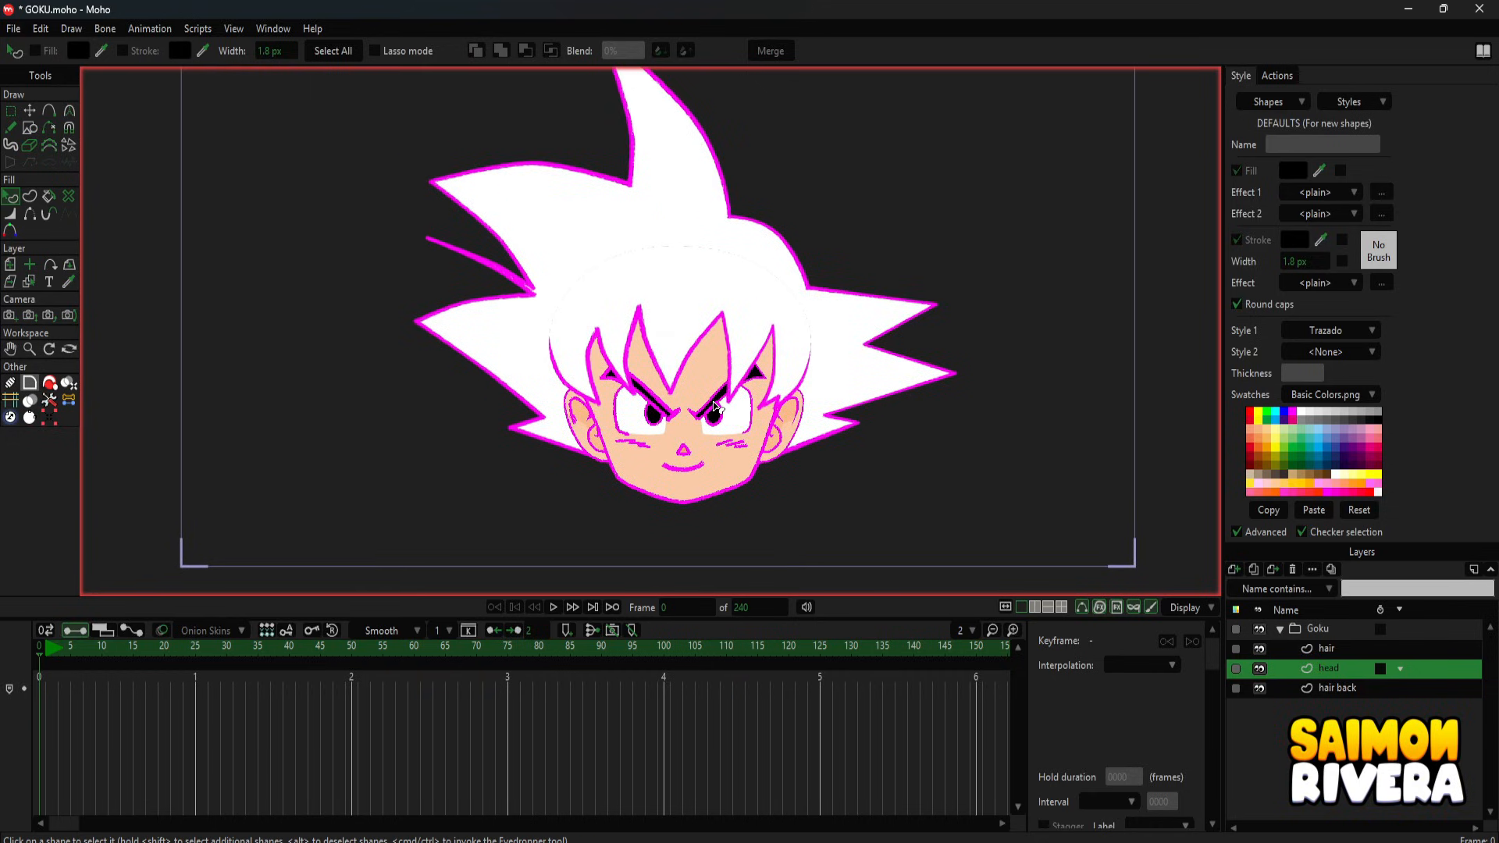
scroll(712, 483, up, 4)
scroll(695, 375, down, 2)
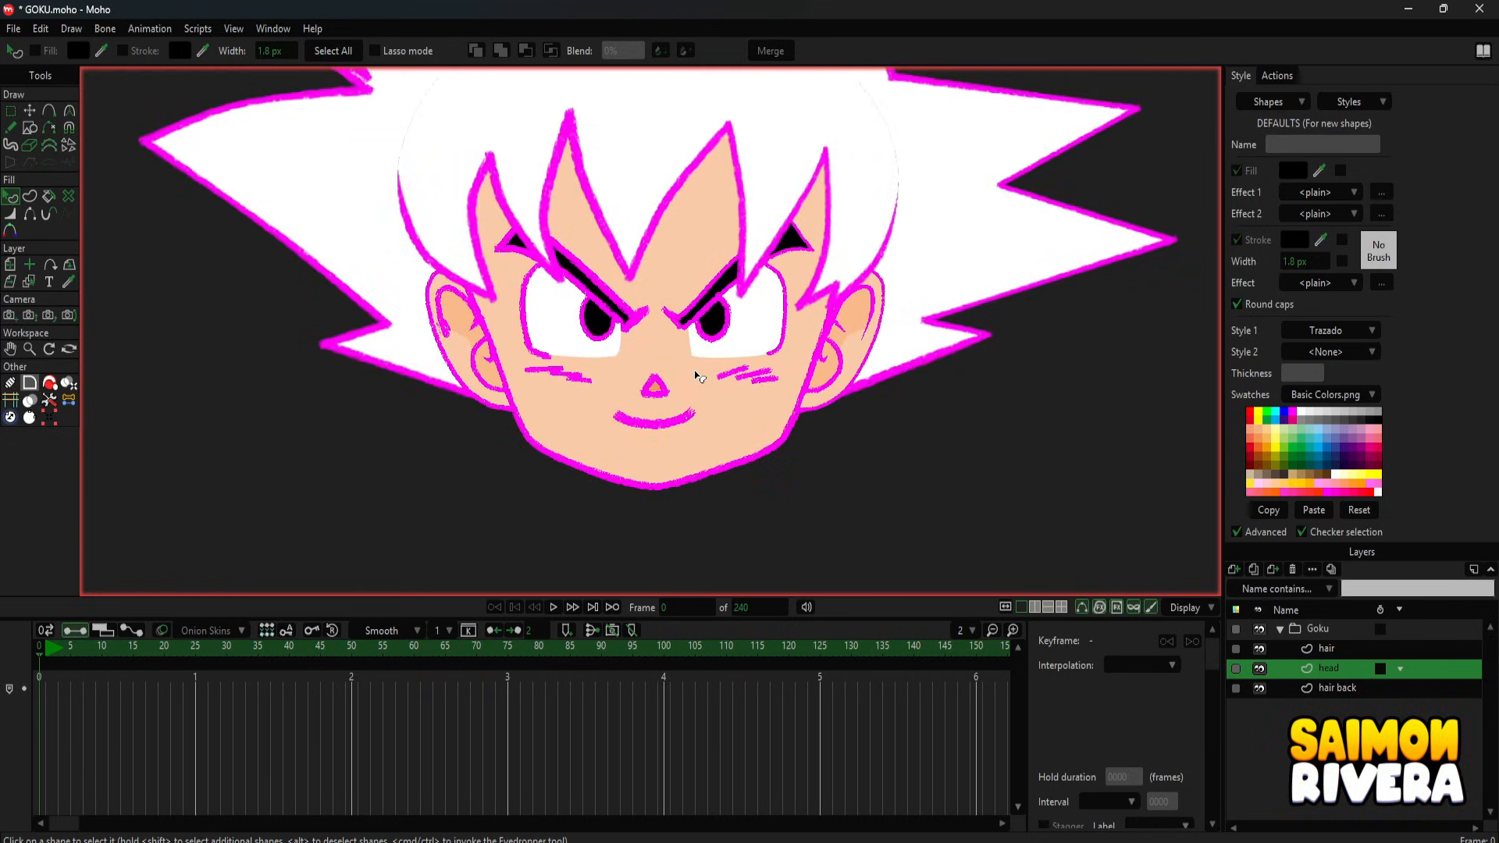
drag(811, 344, 805, 387)
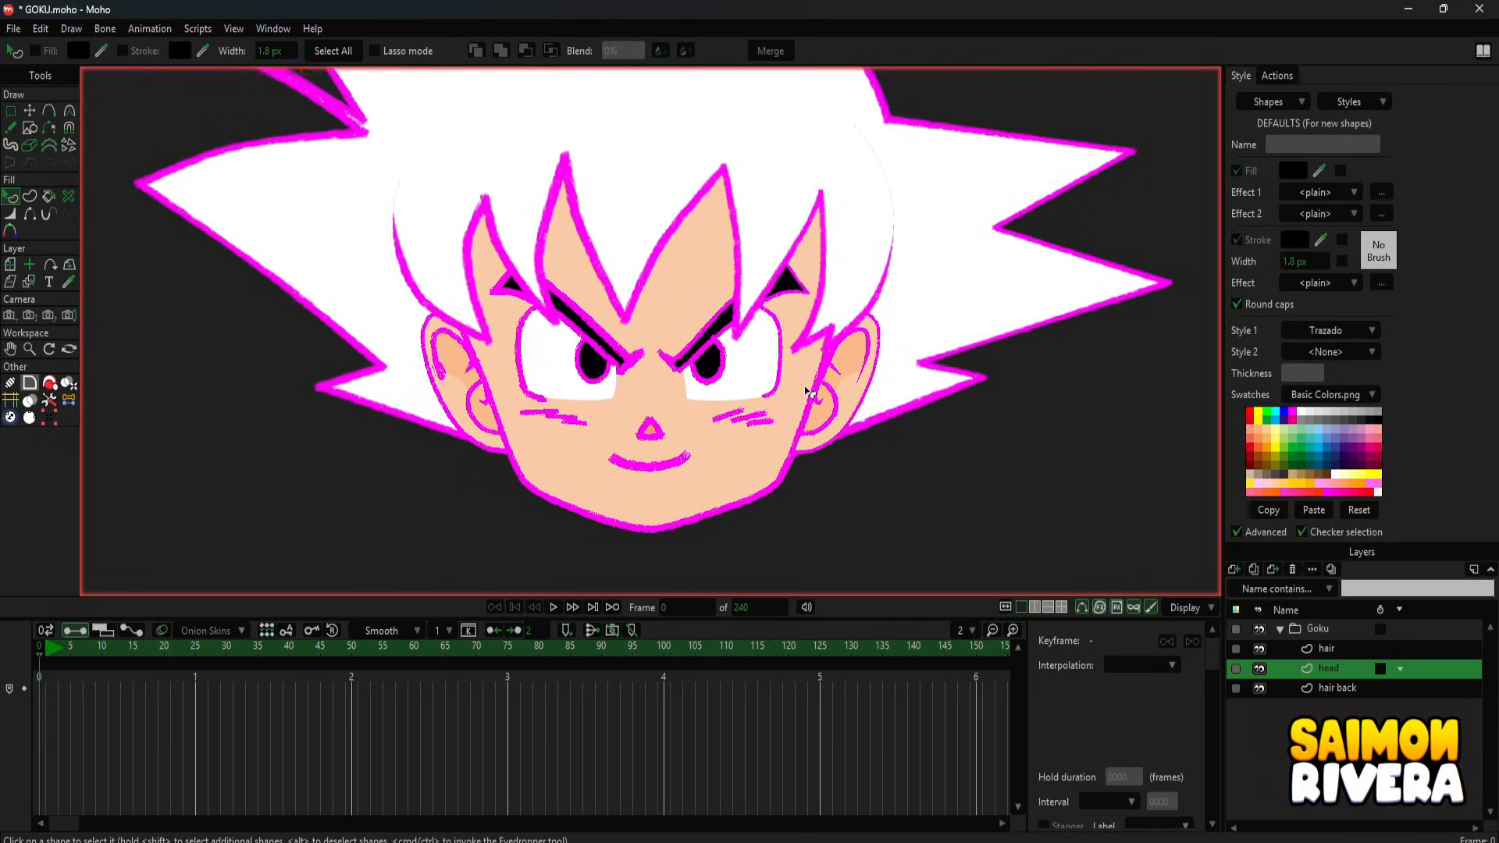
scroll(808, 393, down, 4)
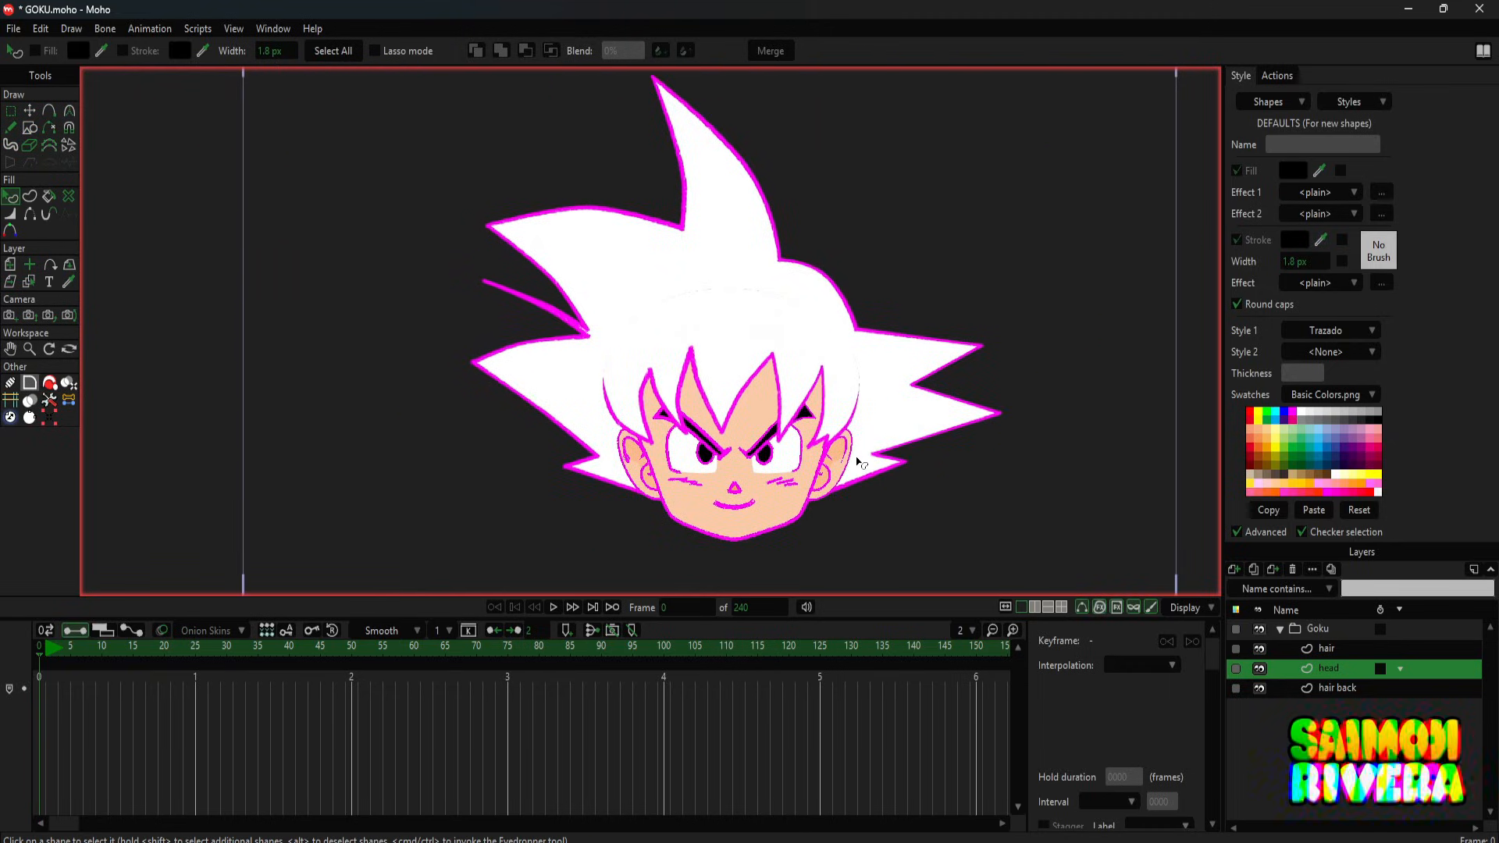
drag(858, 462, 827, 484)
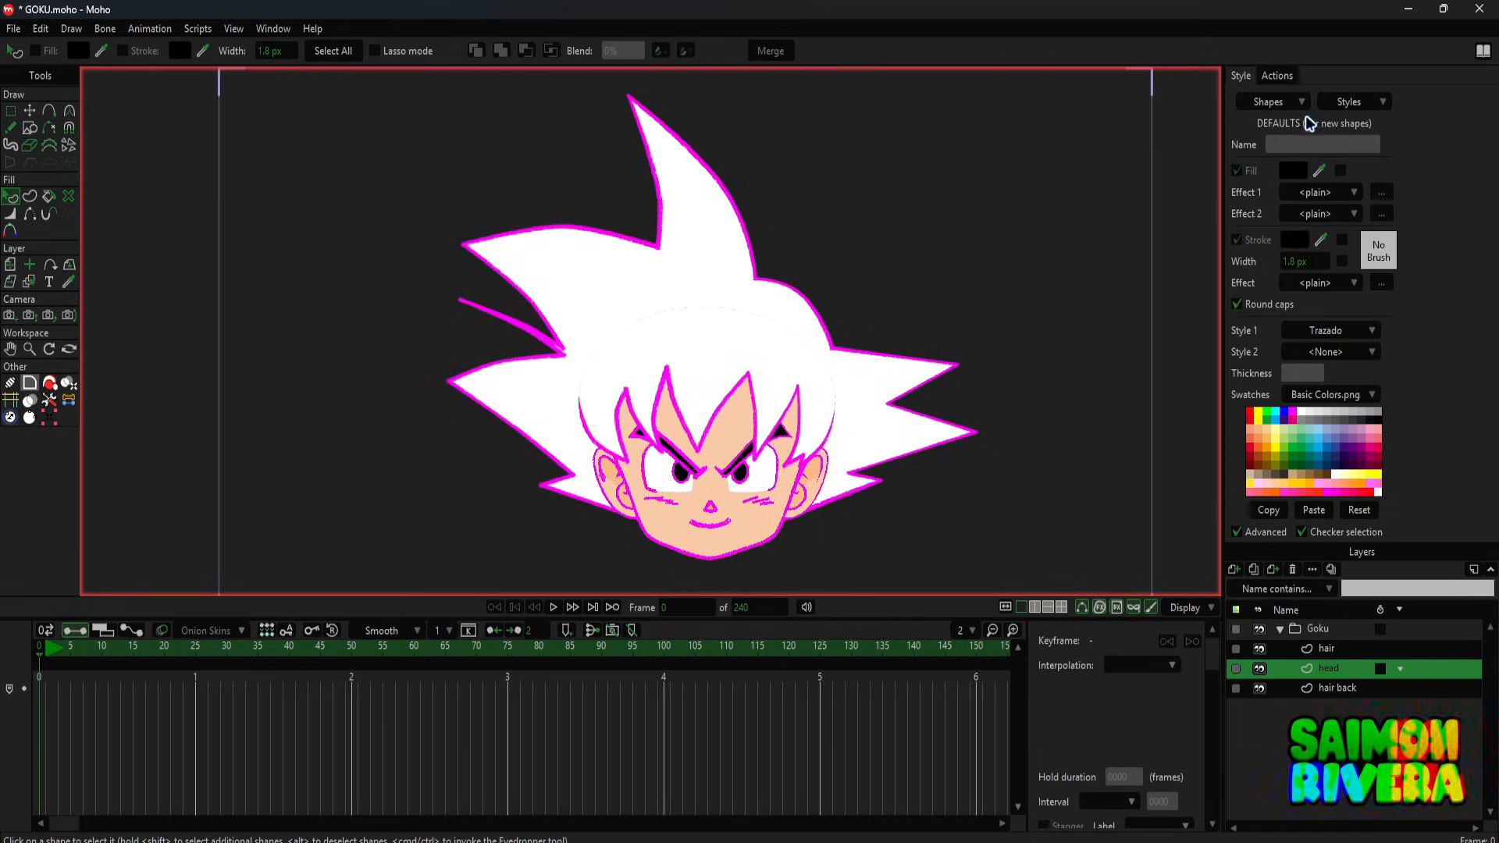
click(1372, 103)
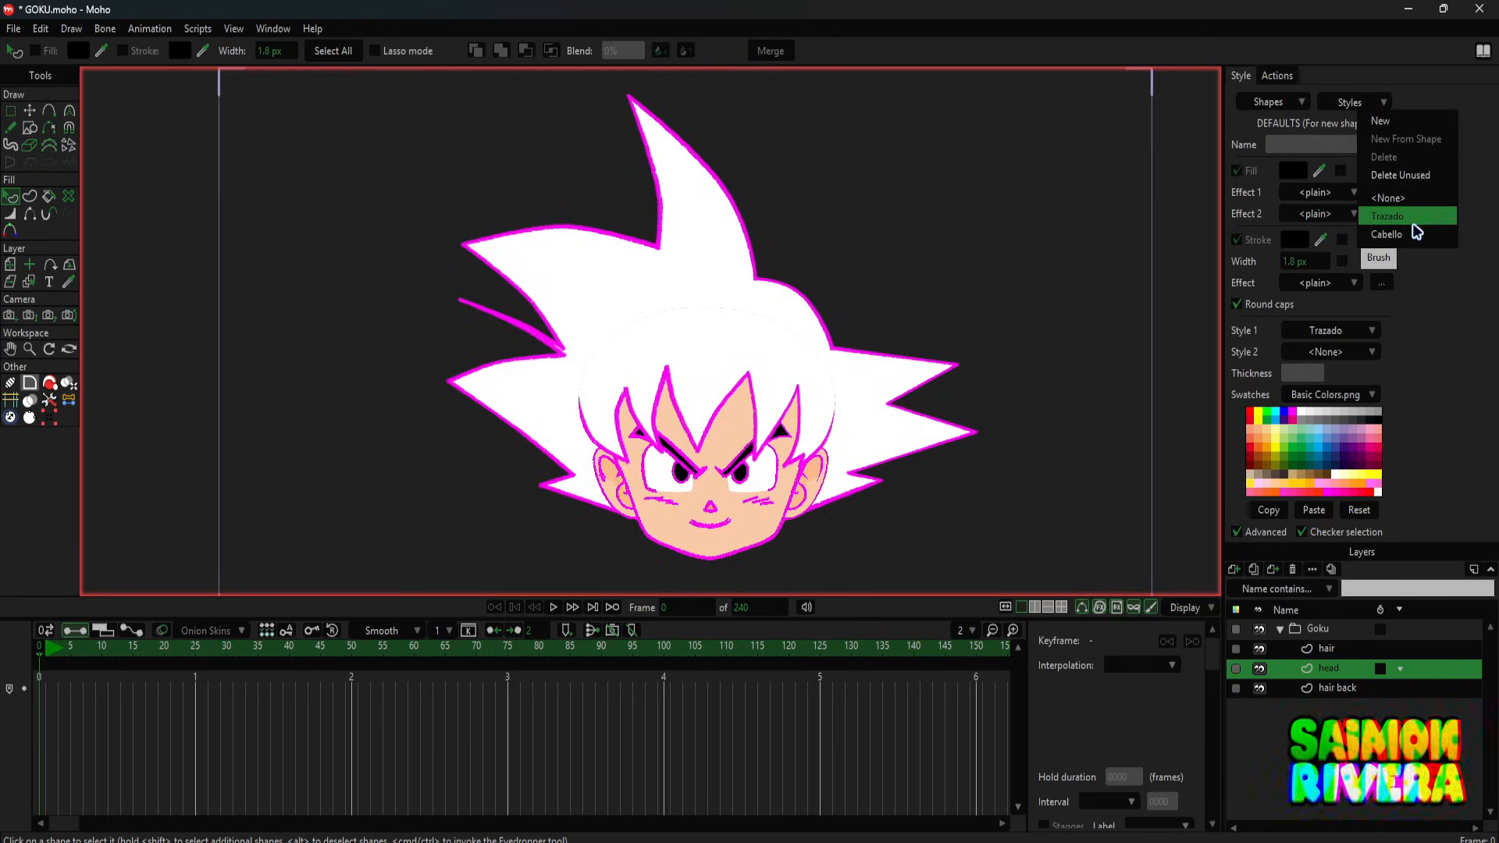
click(1311, 233)
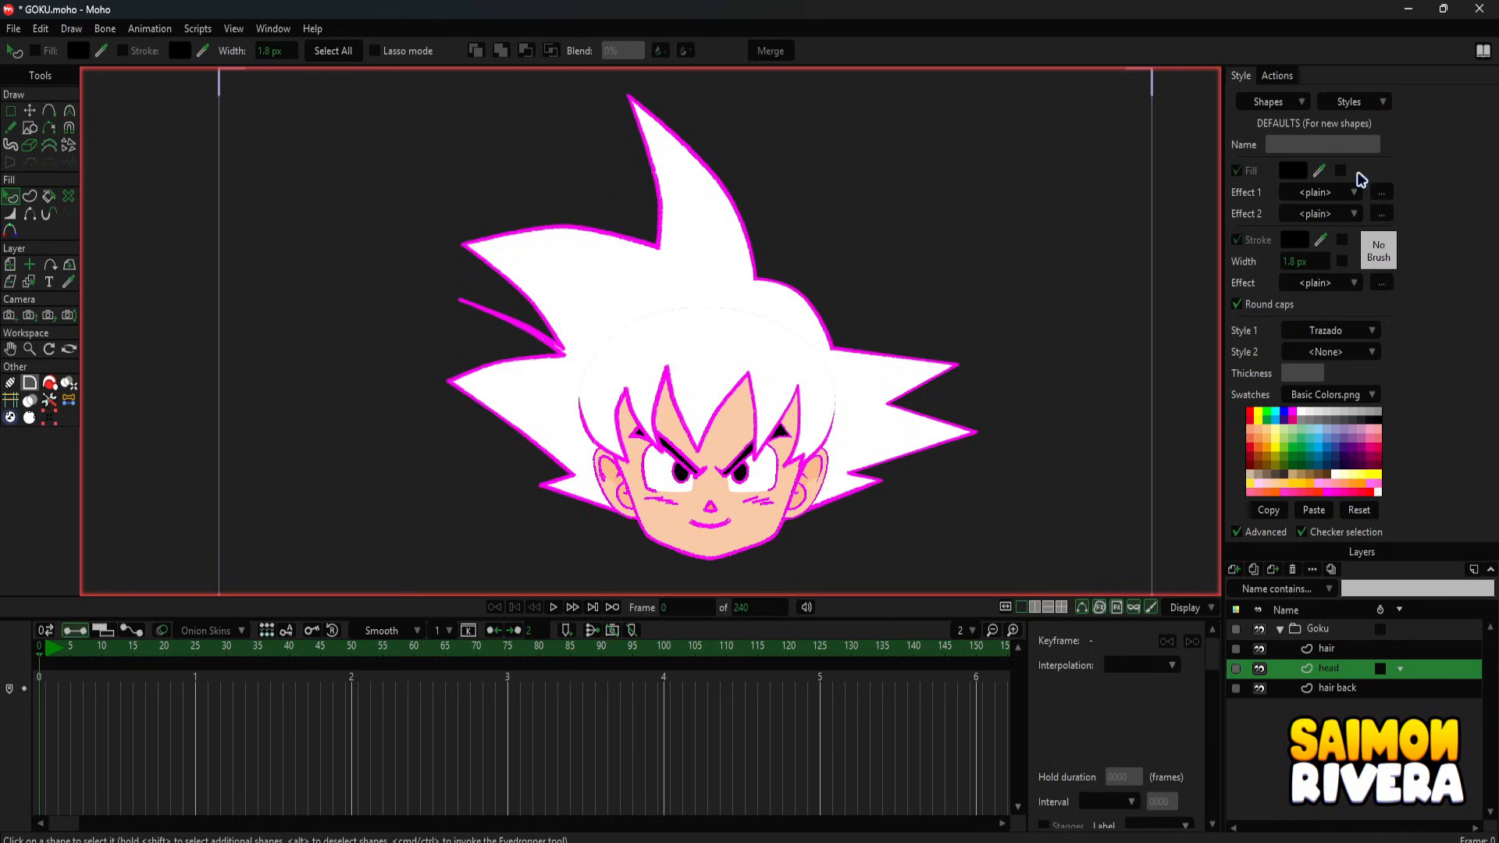
click(1374, 103)
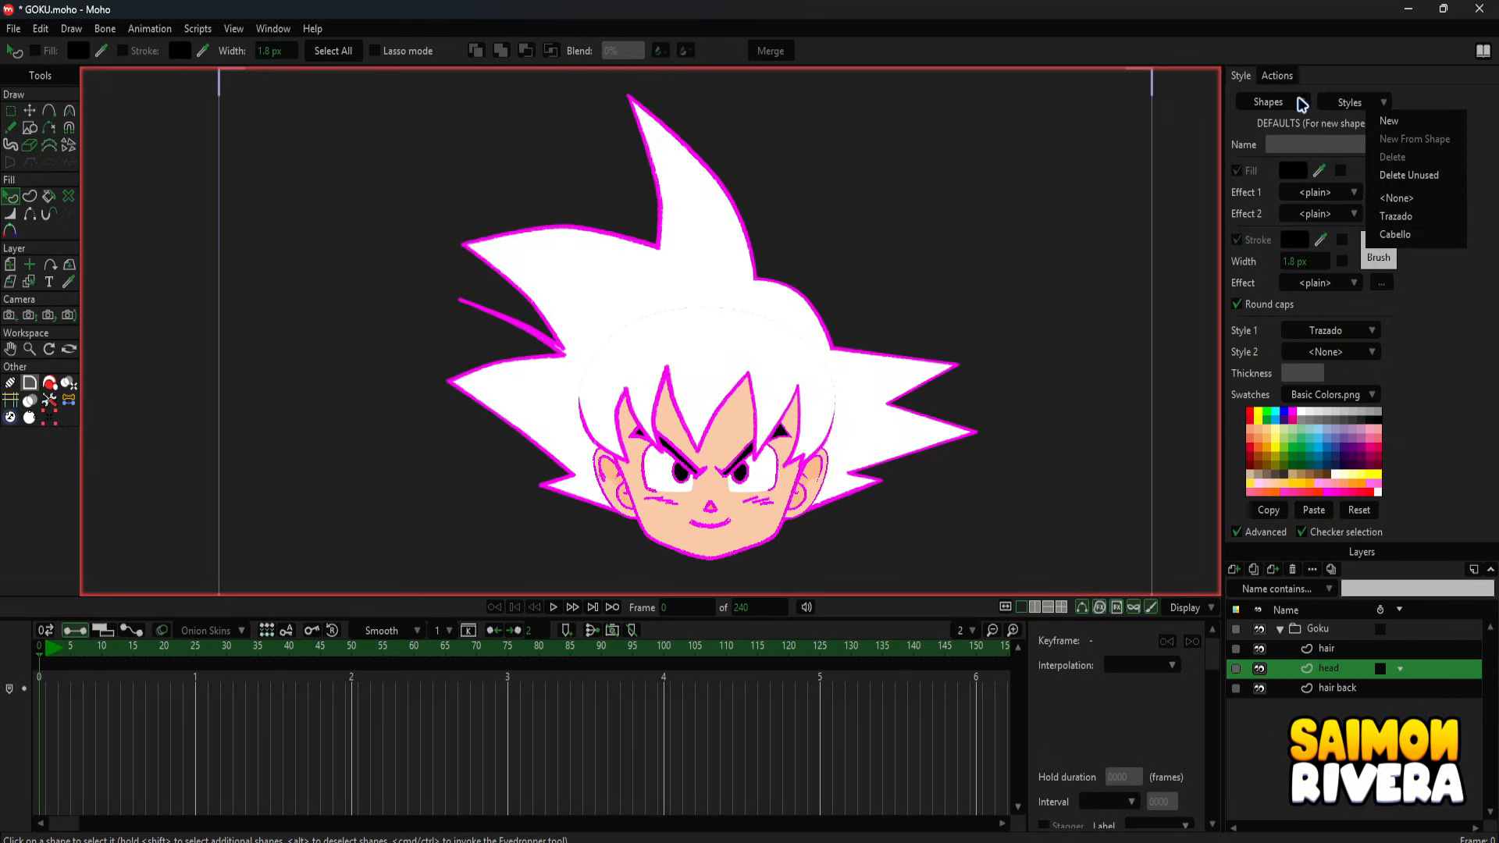
click(907, 298)
scroll(789, 404, up, 4)
scroll(887, 367, down, 2)
drag(887, 367, 880, 265)
drag(813, 370, 806, 346)
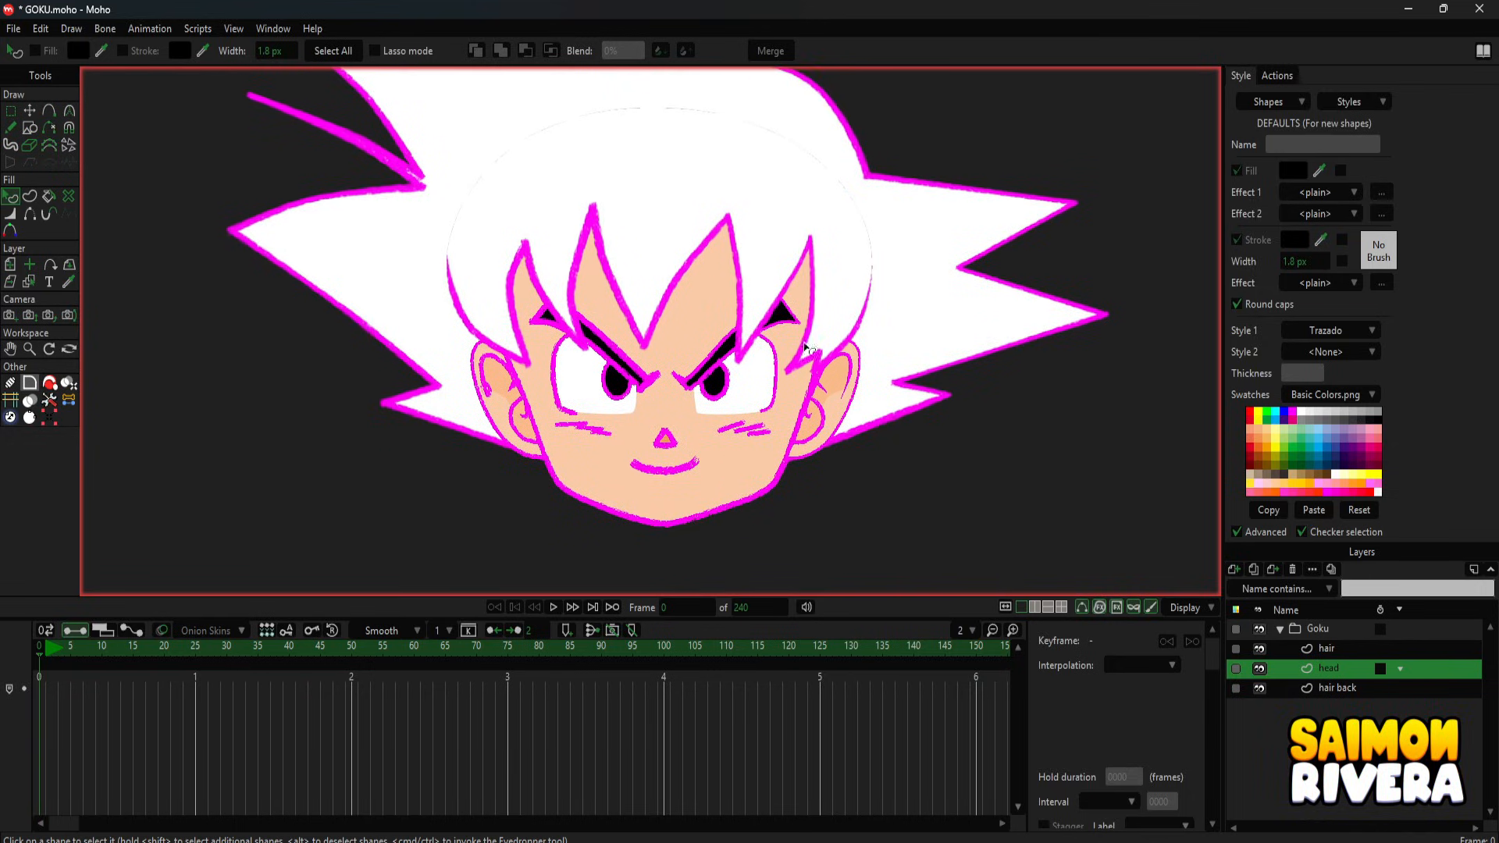
scroll(806, 346, up, 1)
scroll(720, 408, down, 3)
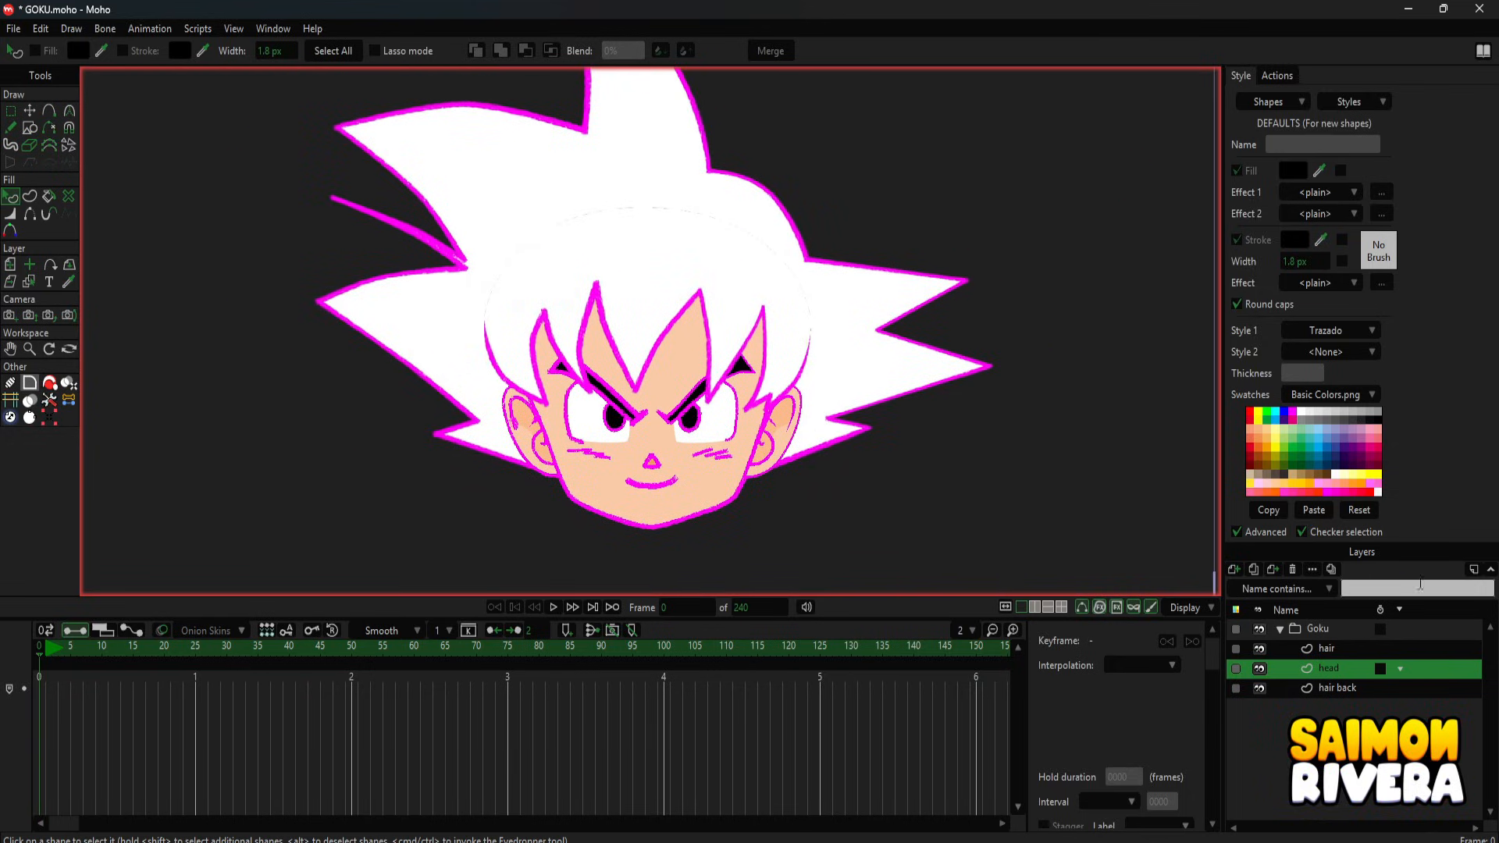
- Create a style named Sombra from the lower inner-ear shadow shape on the head layer, matching shapes by fill color only
scroll(652, 468, up, 4)
scroll(455, 386, down, 1)
click(454, 386)
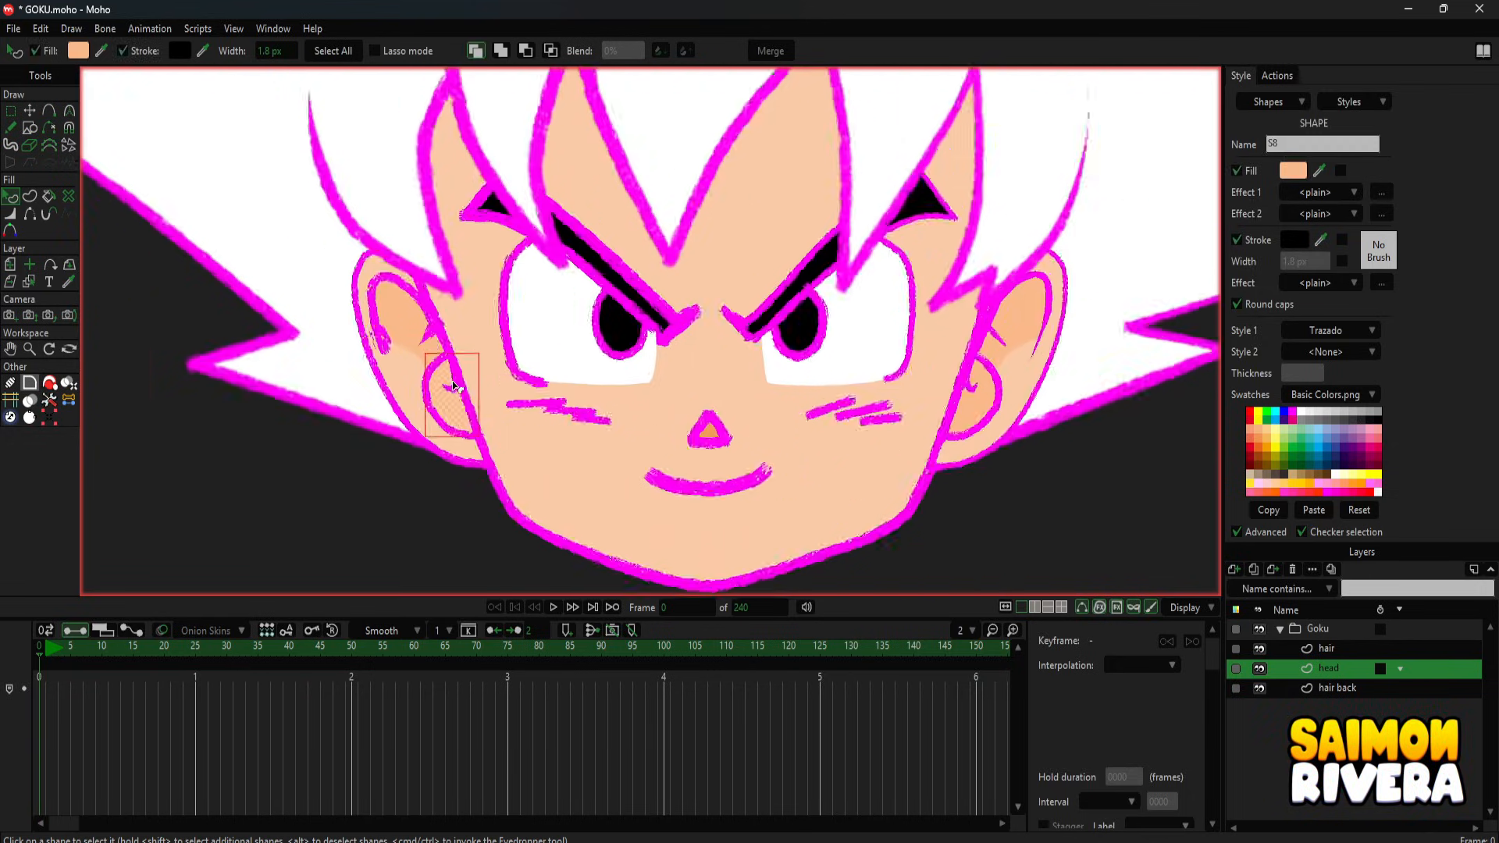
scroll(454, 385, down, 3)
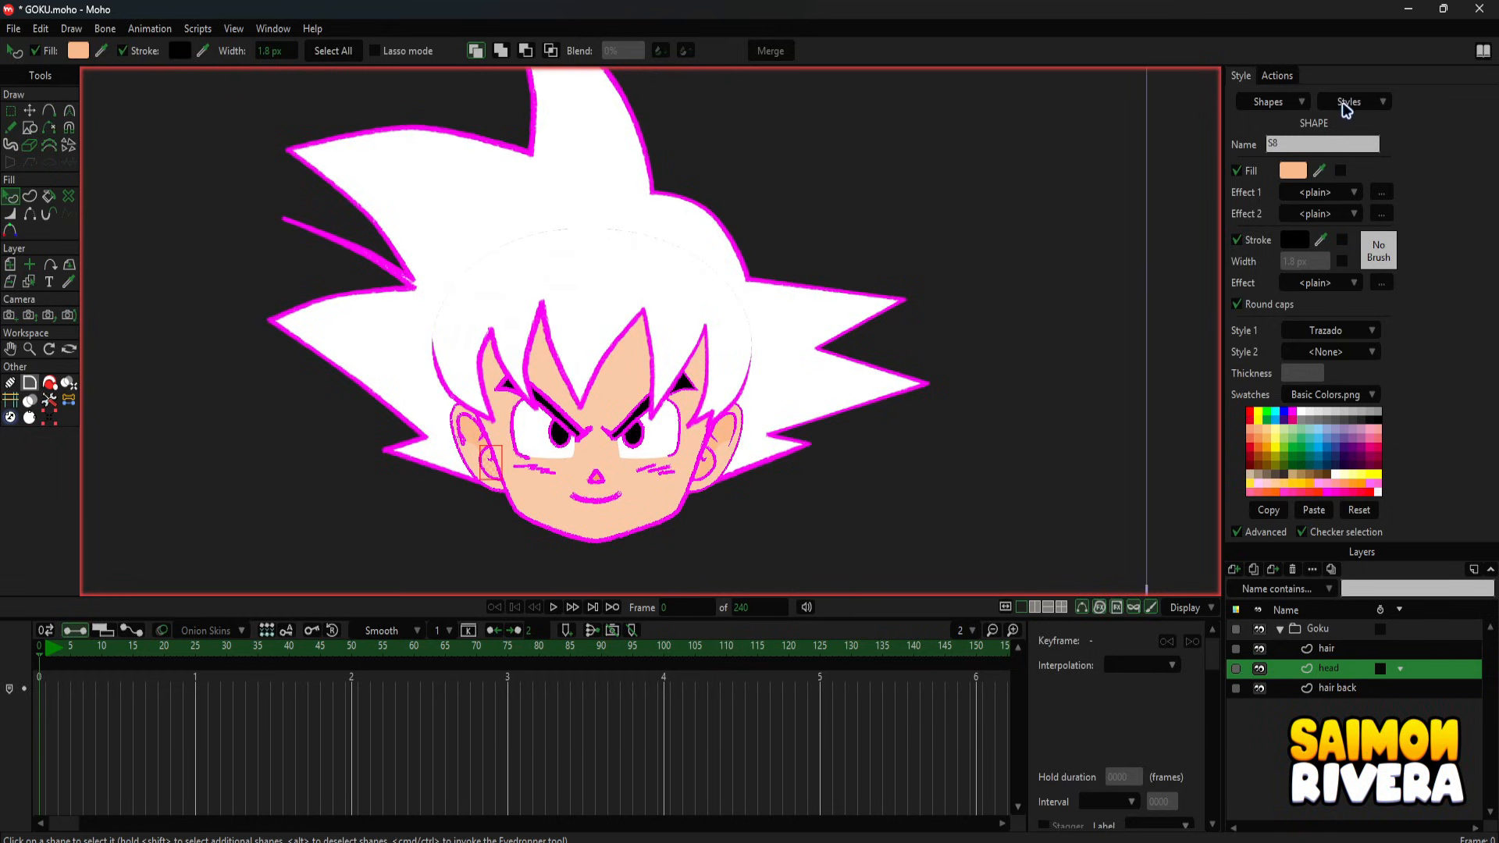
click(1346, 110)
click(1404, 149)
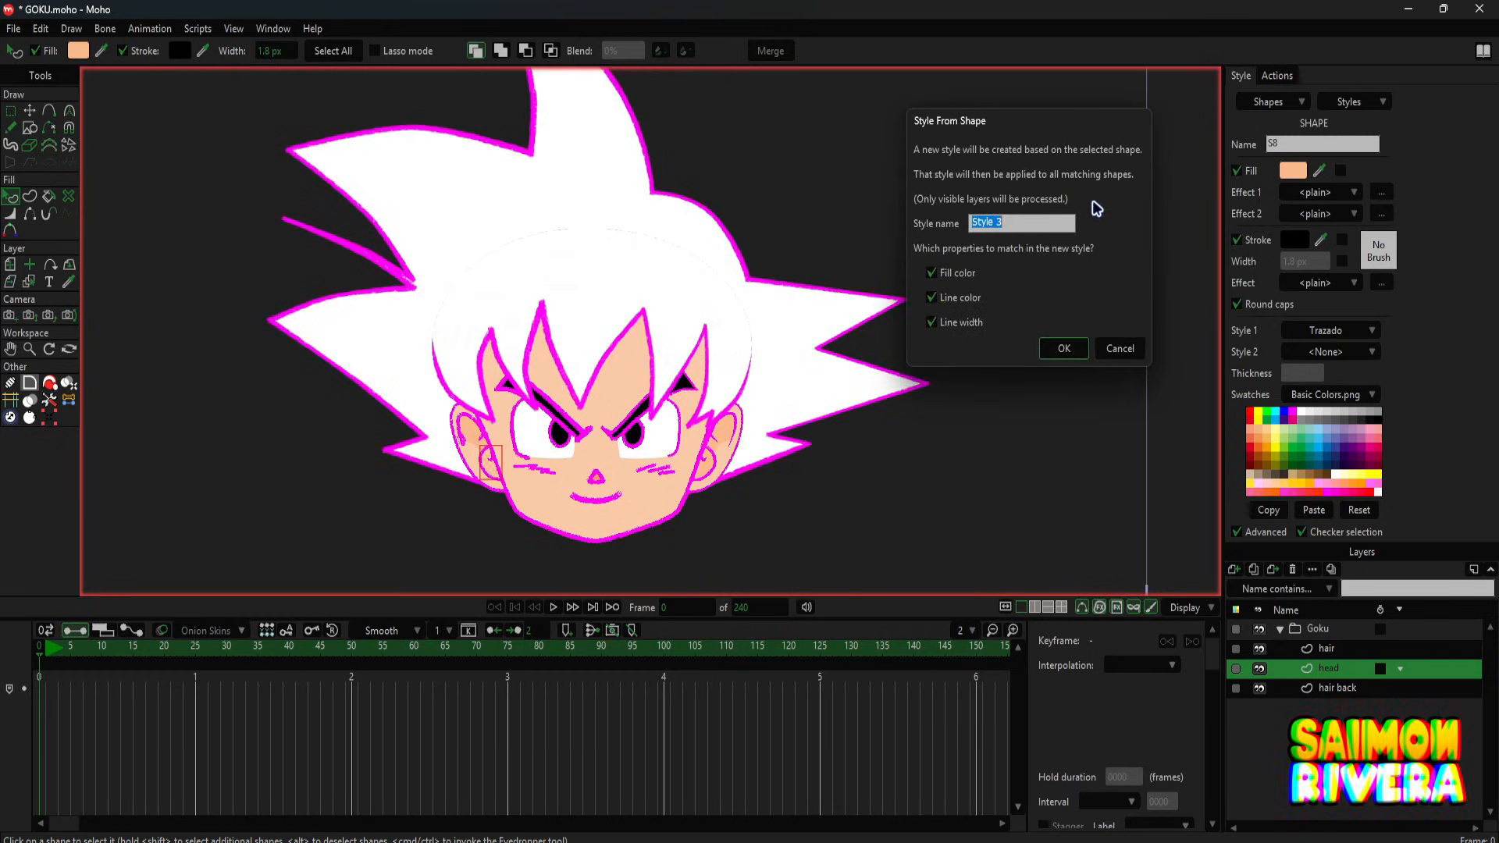
text(Sombra)
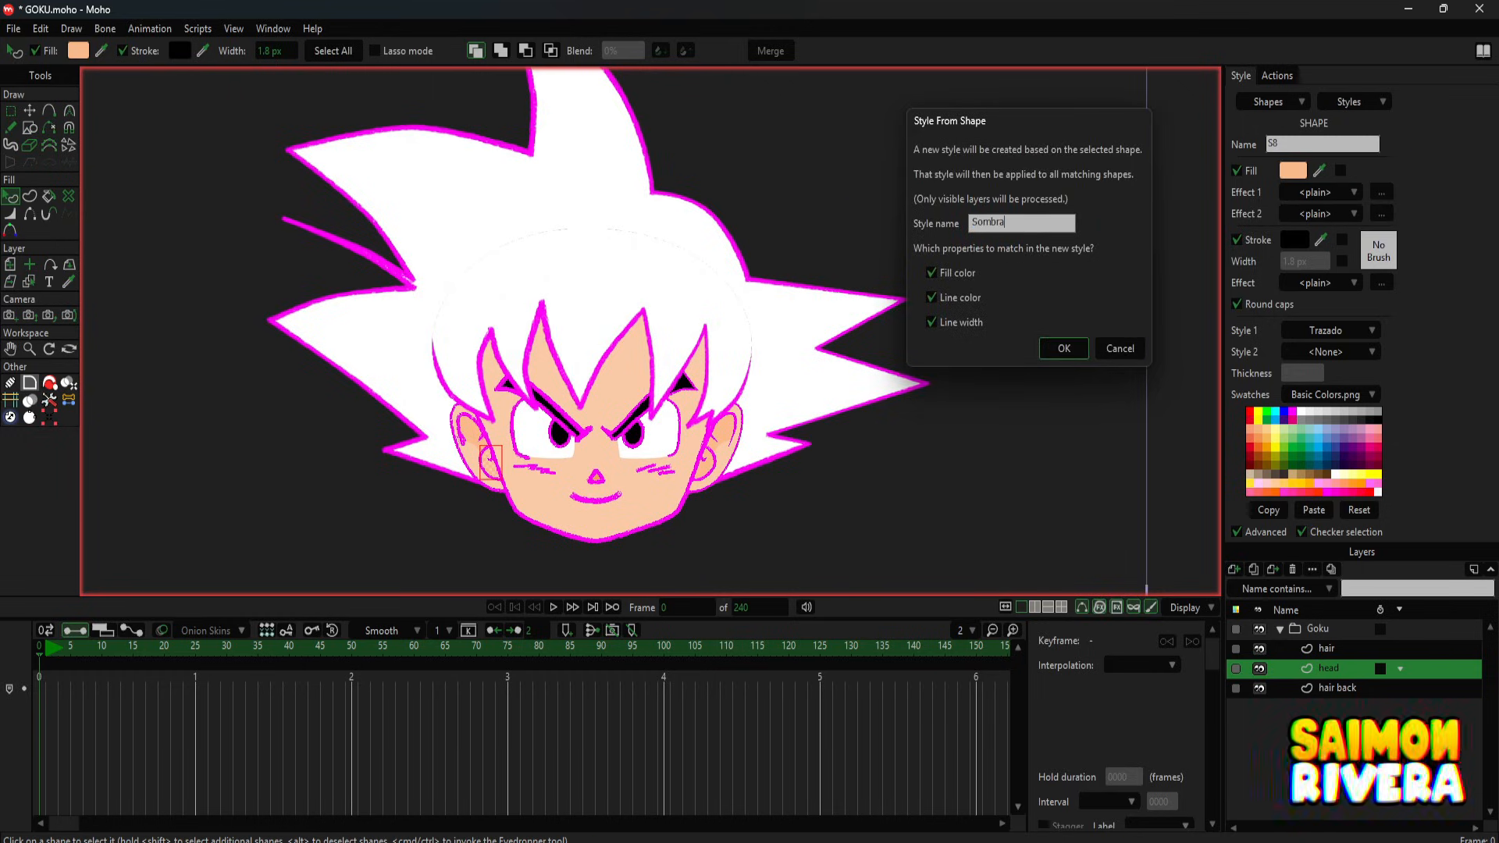
click(975, 305)
click(963, 324)
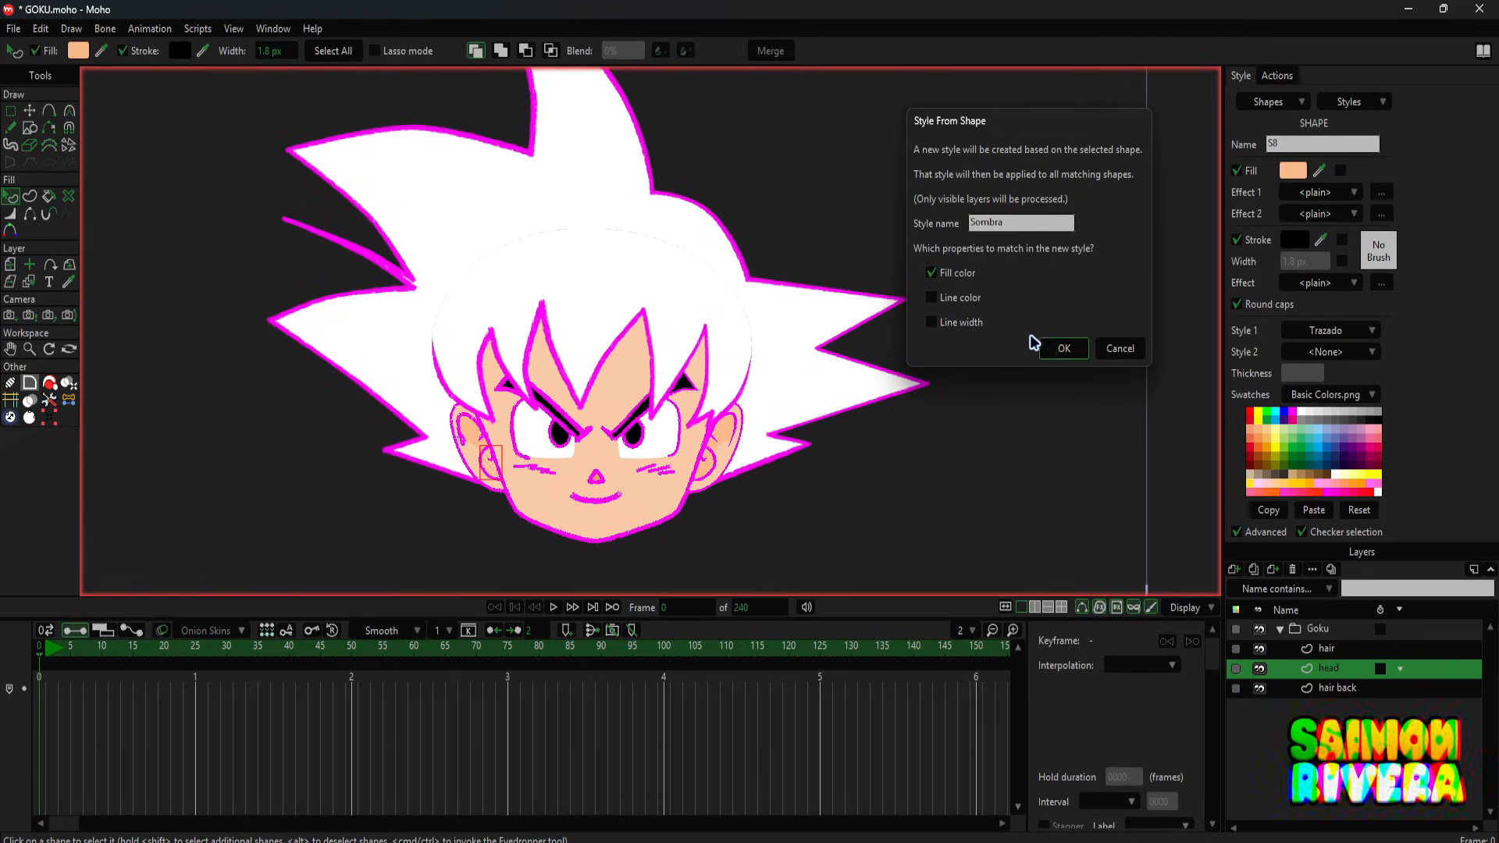
click(1063, 348)
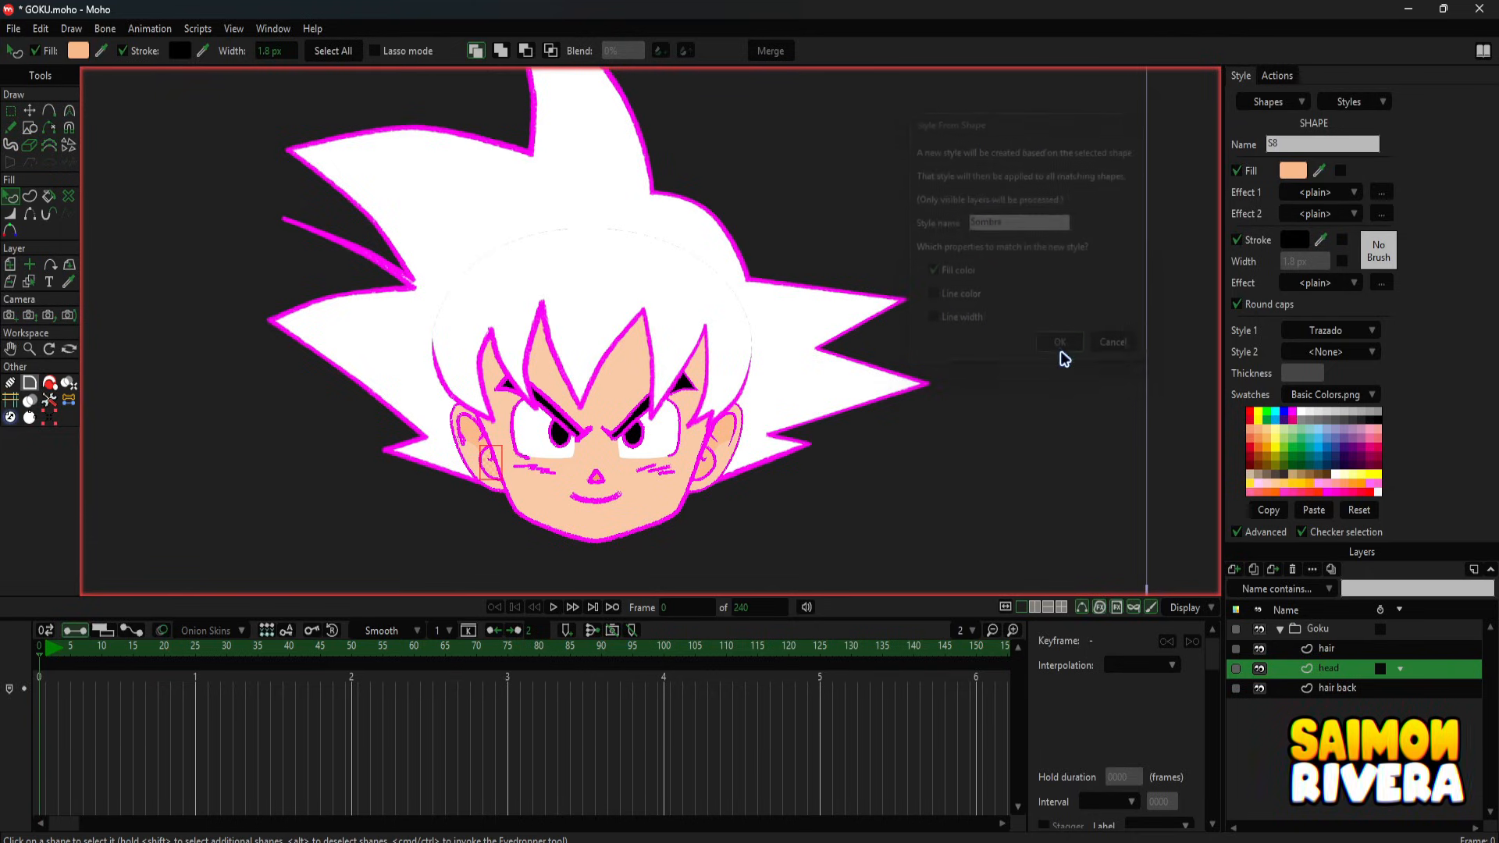
- Set the Sombra style's fill color to orange EF8A4D
scroll(1172, 328, up, 2)
click(1292, 171)
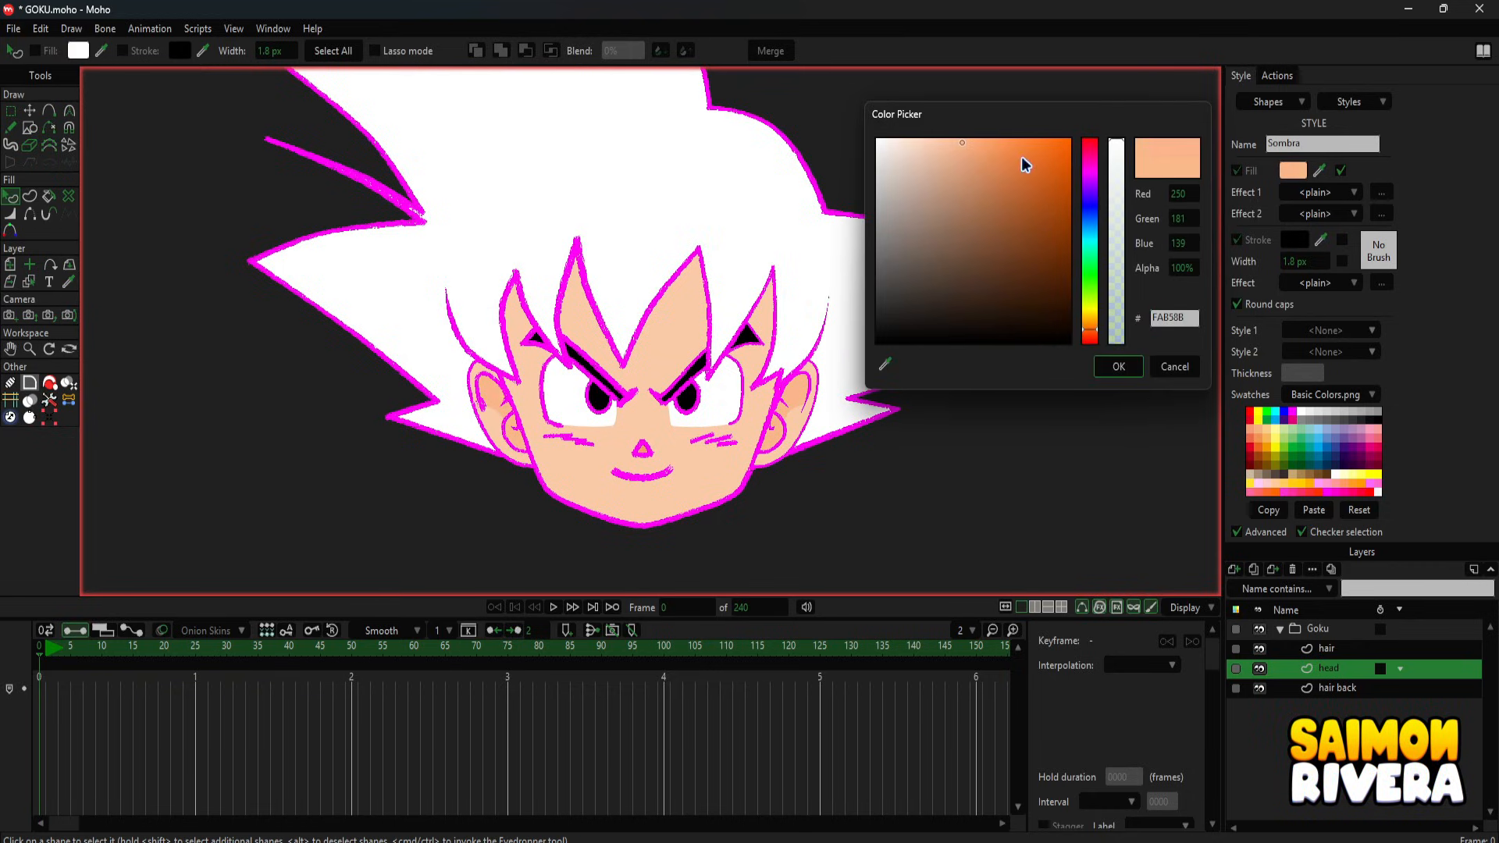
mouse_move(1021, 156)
mouse_down()
mouse_move(993, 173)
mouse_move(1026, 199)
mouse_move(984, 164)
mouse_move(1006, 153)
mouse_up()
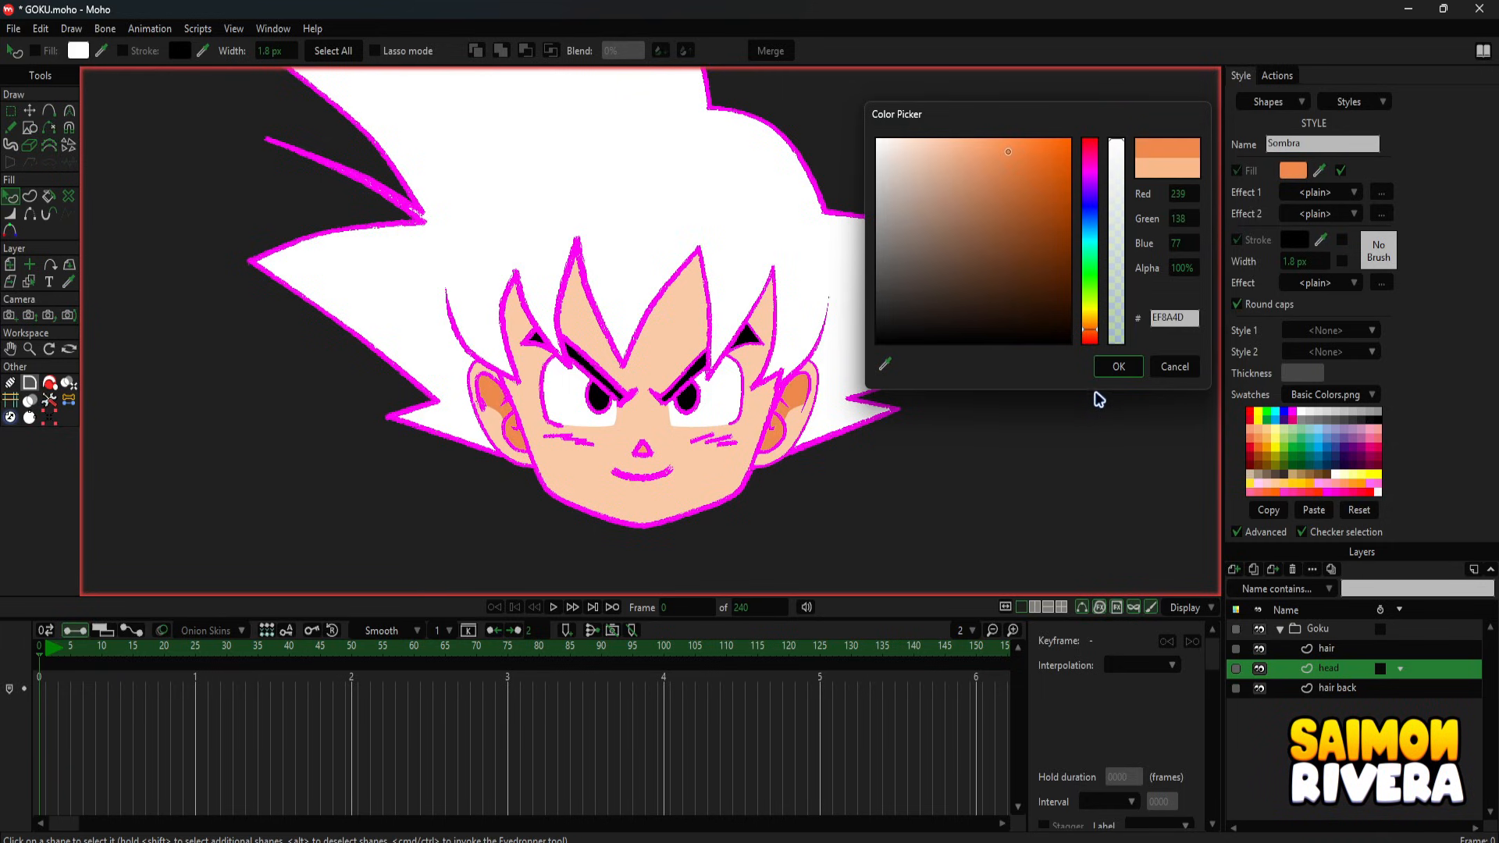
click(1124, 369)
- Inspect the inner-ear shadow shapes and the nose shape up close, comparing their fill colors and assigned styles
scroll(736, 475, up, 3)
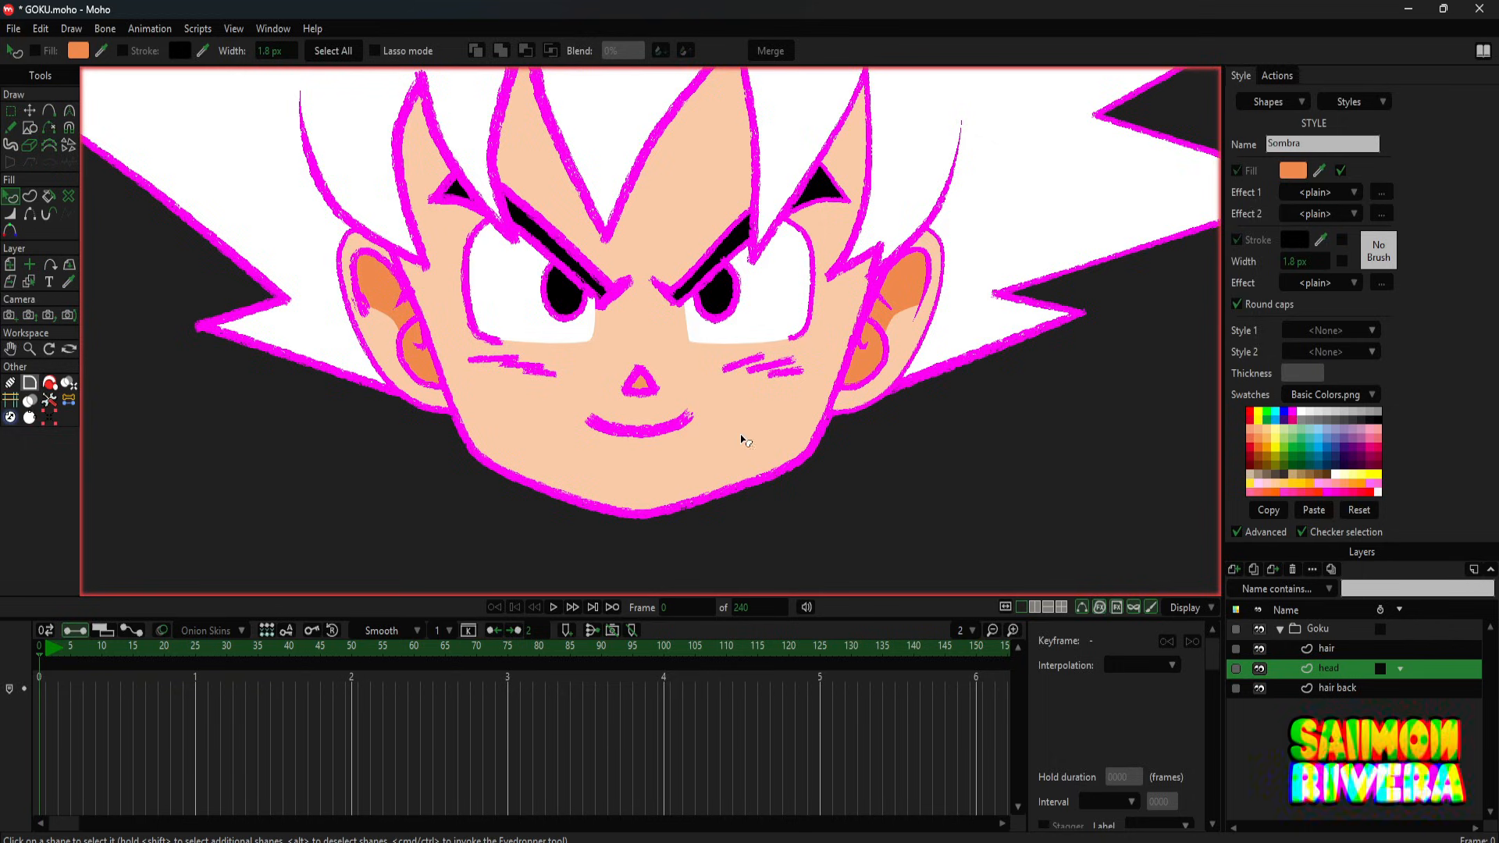
scroll(624, 387, up, 4)
scroll(640, 392, down, 4)
scroll(647, 395, up, 1)
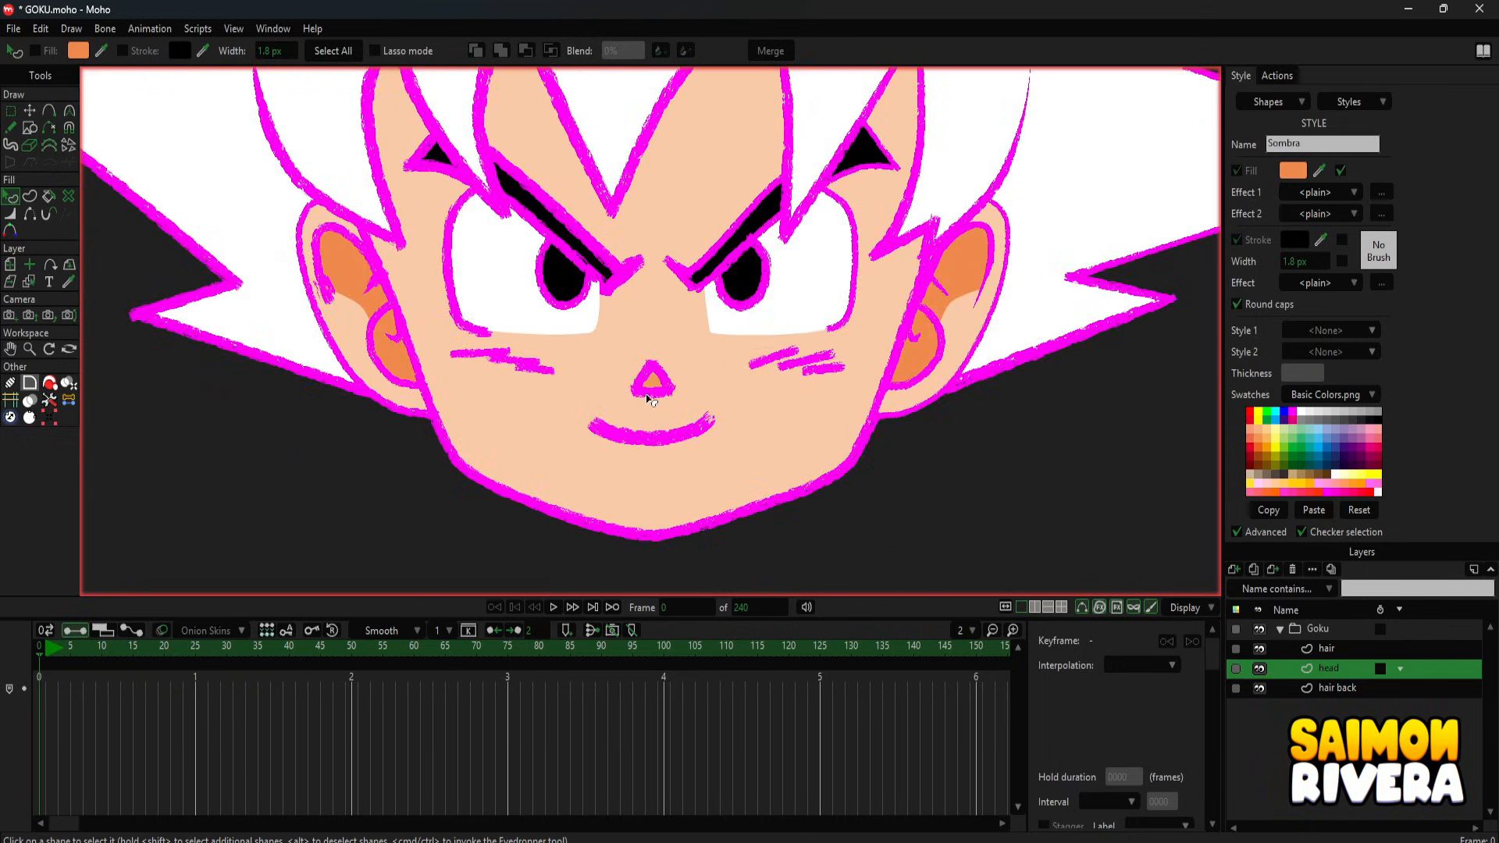
click(961, 278)
click(929, 376)
scroll(569, 401, up, 4)
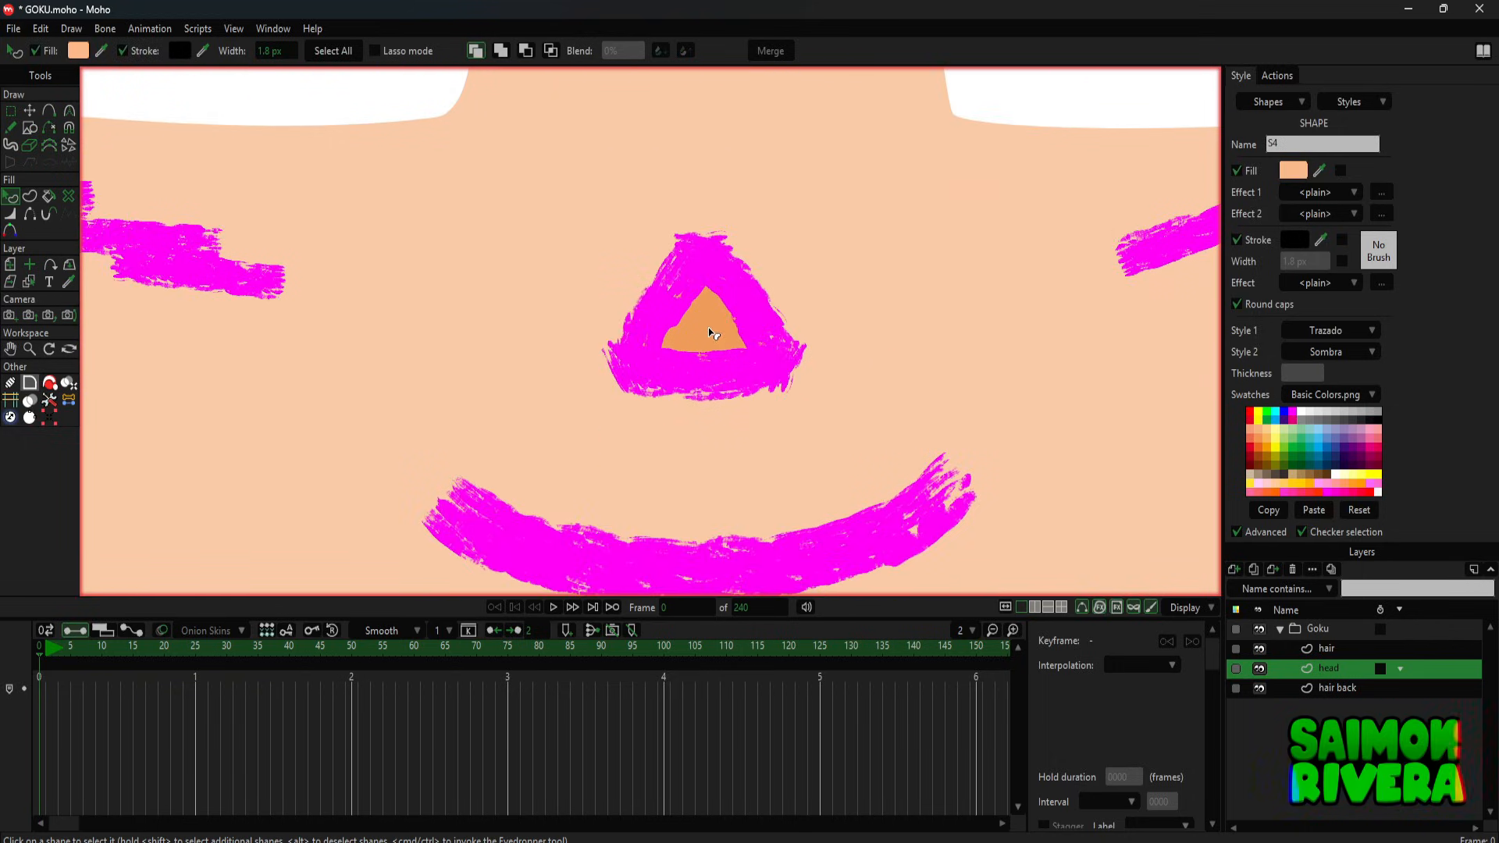
scroll(709, 327, down, 5)
click(955, 320)
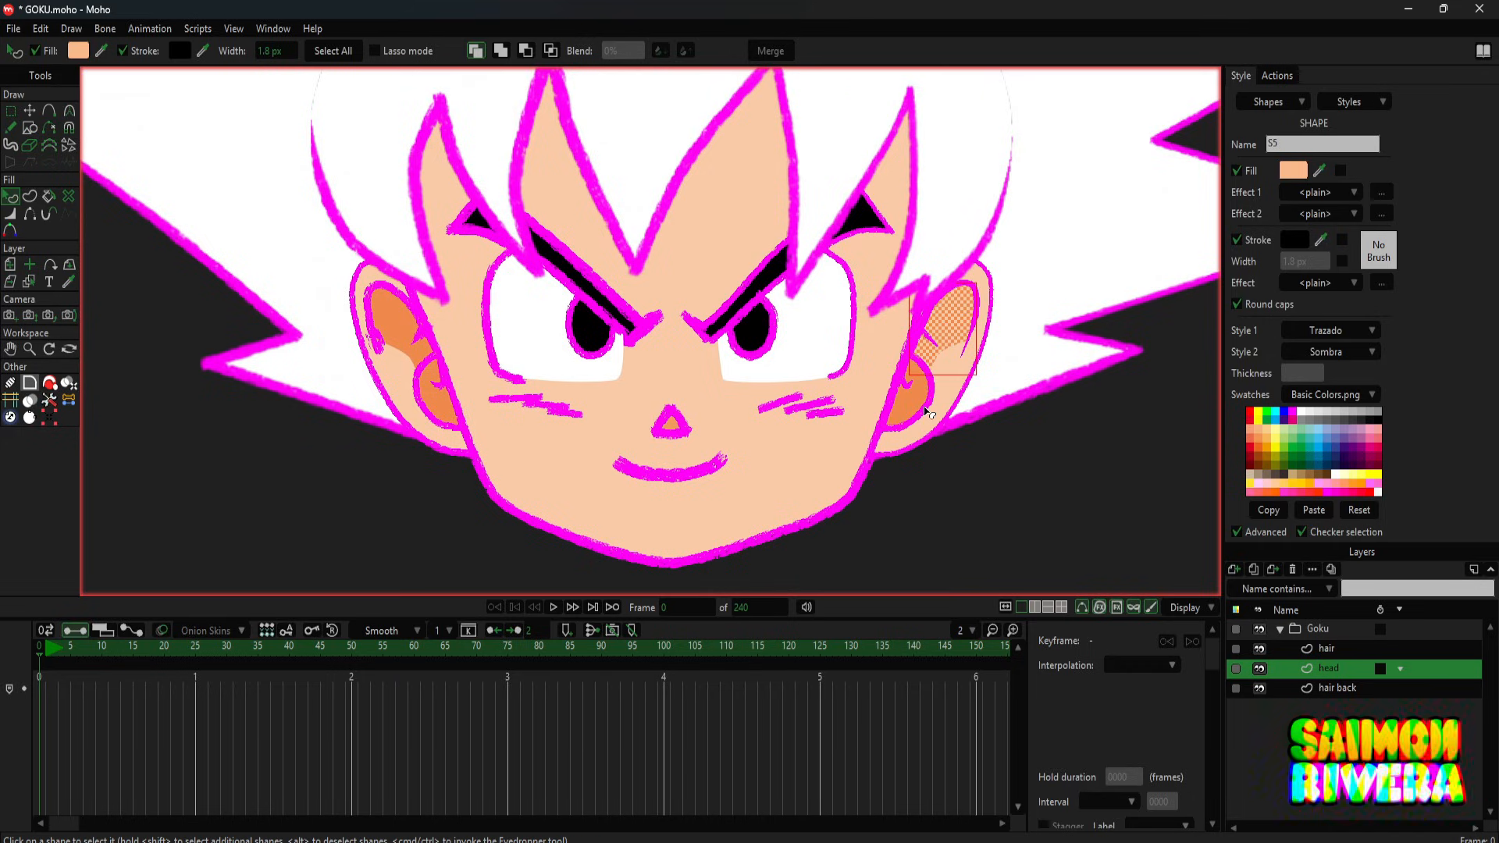
click(917, 397)
click(954, 317)
click(898, 412)
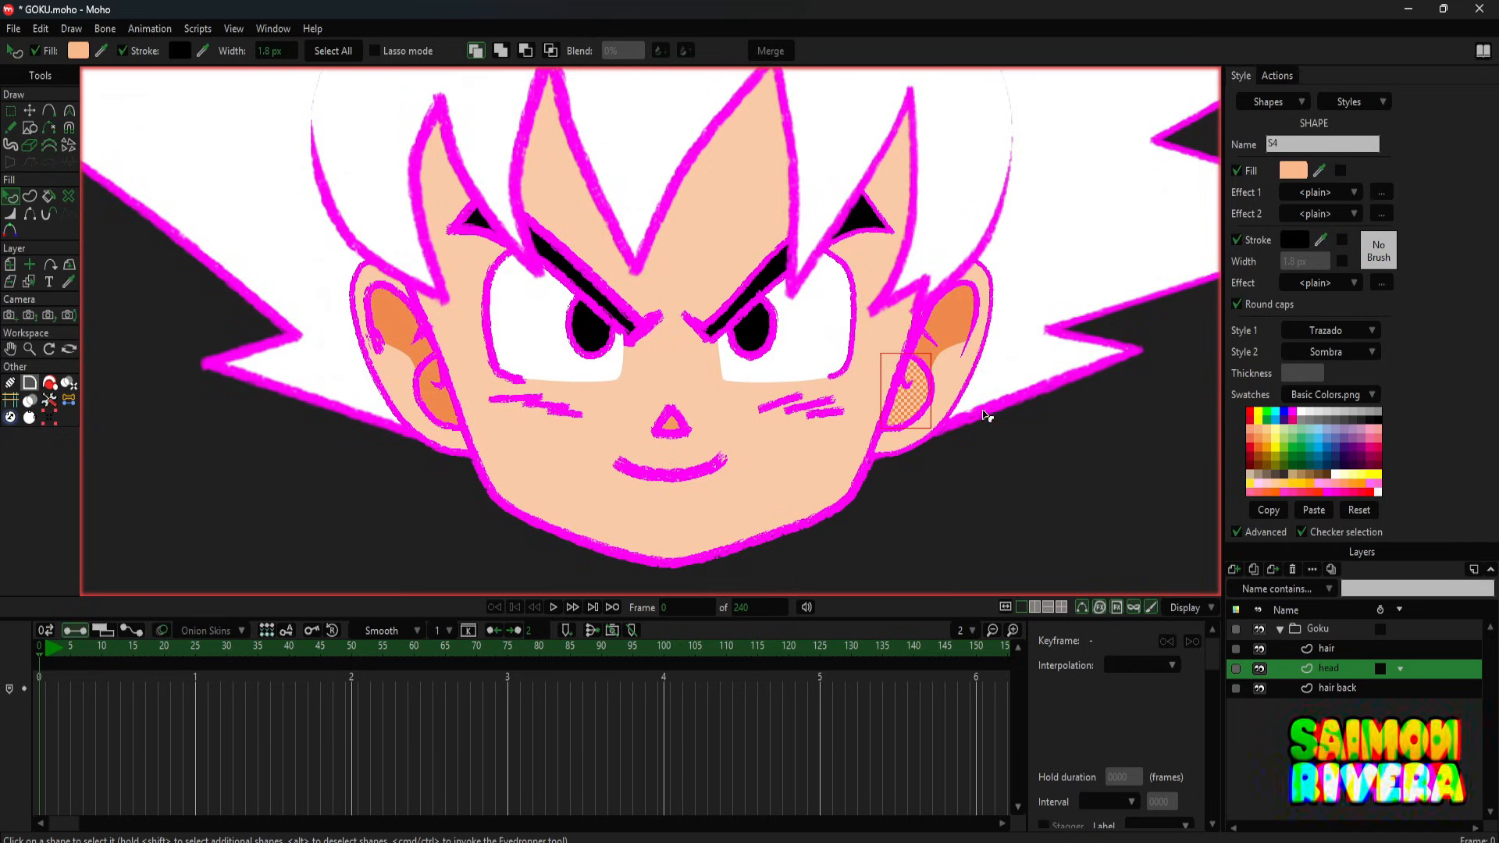
scroll(617, 339, up, 4)
click(549, 314)
scroll(562, 328, down, 5)
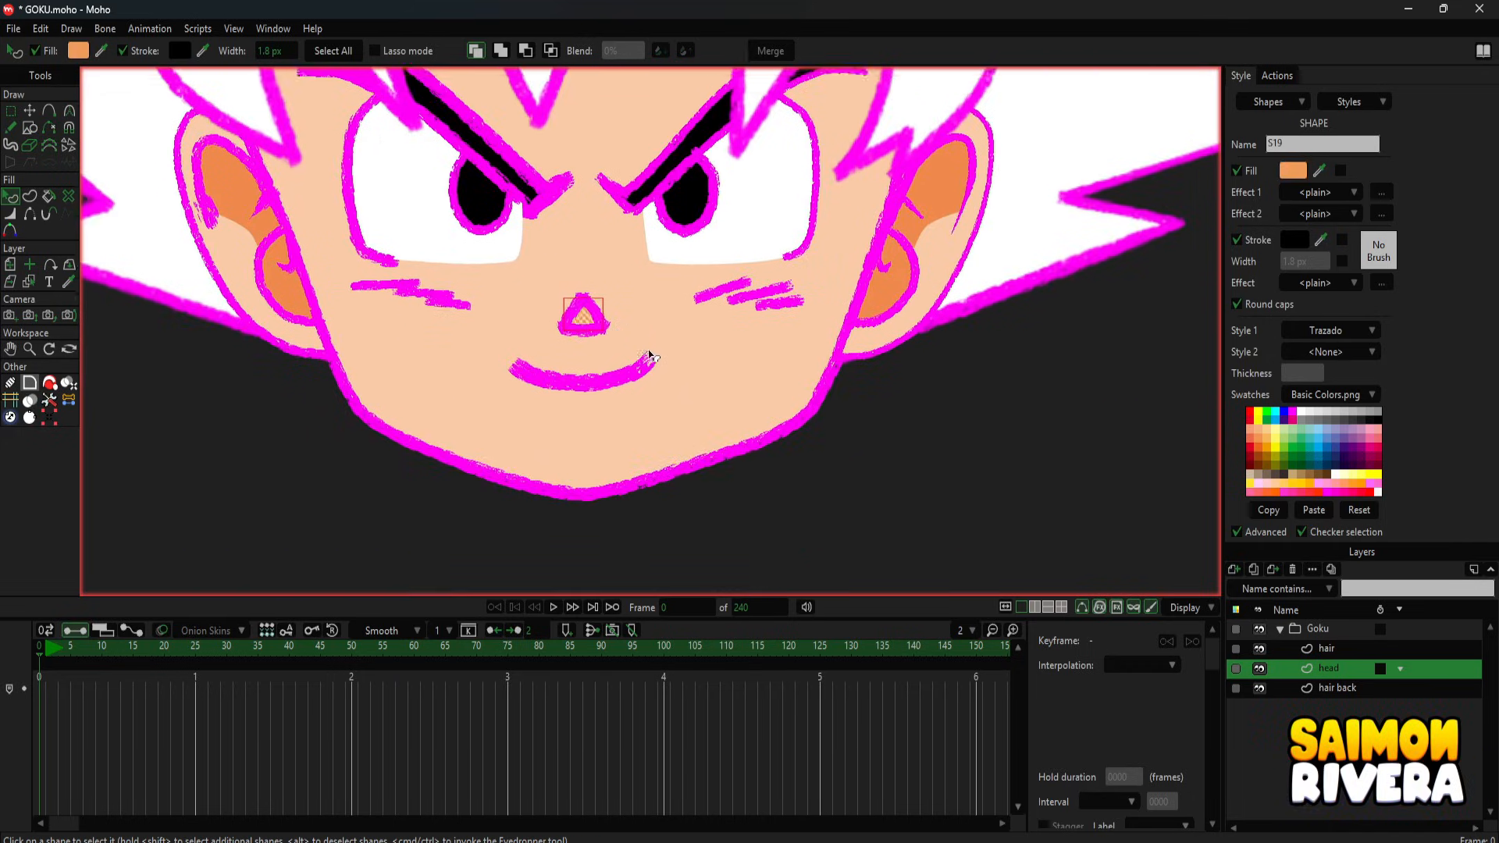
scroll(622, 388, up, 1)
click(1001, 251)
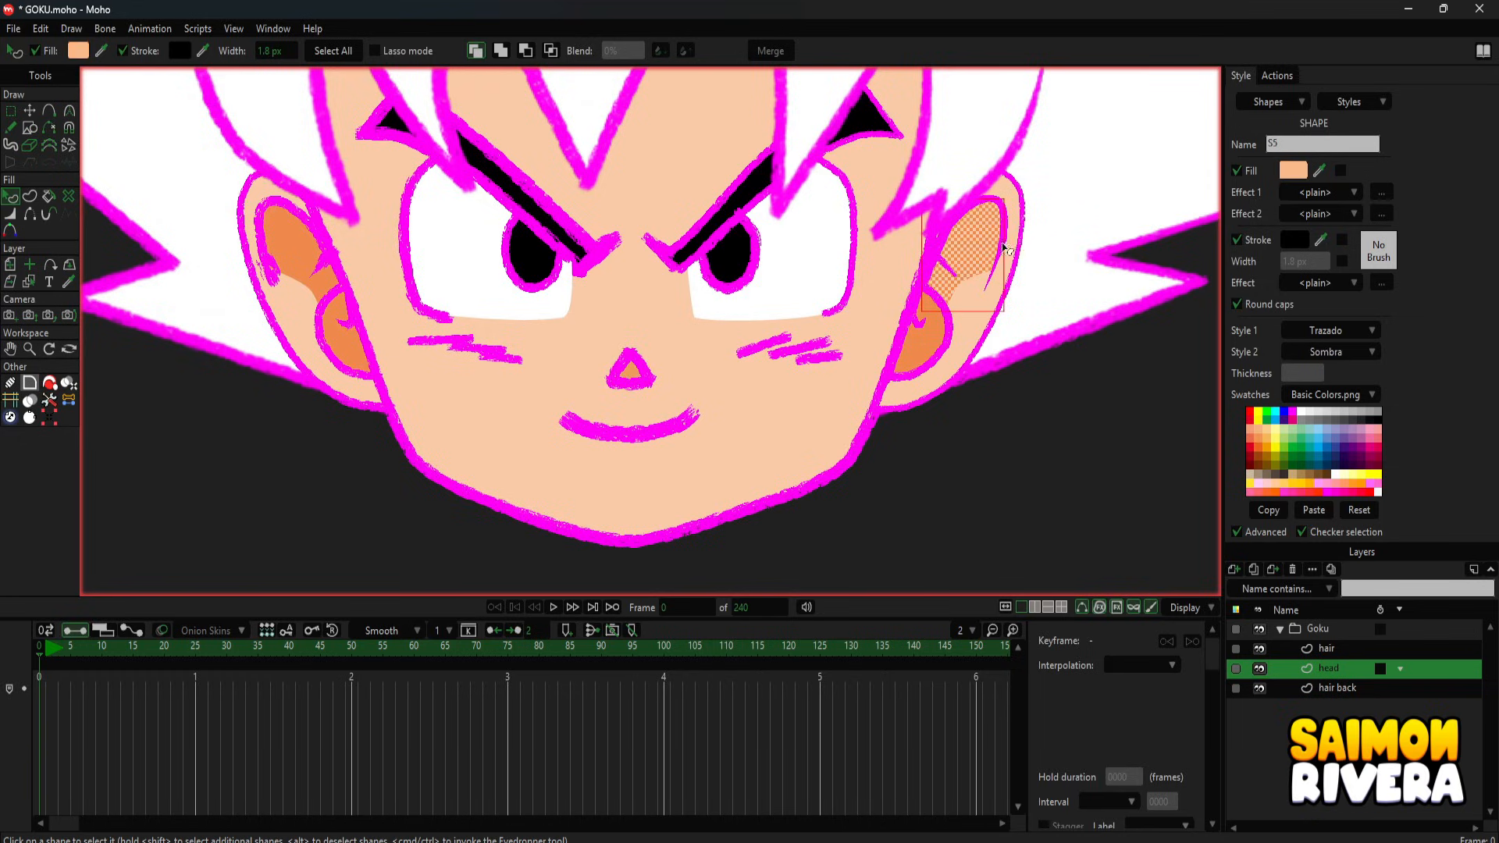
click(929, 348)
- Select the Sombra style for editing and set its fill color to brown AA5928
click(1361, 109)
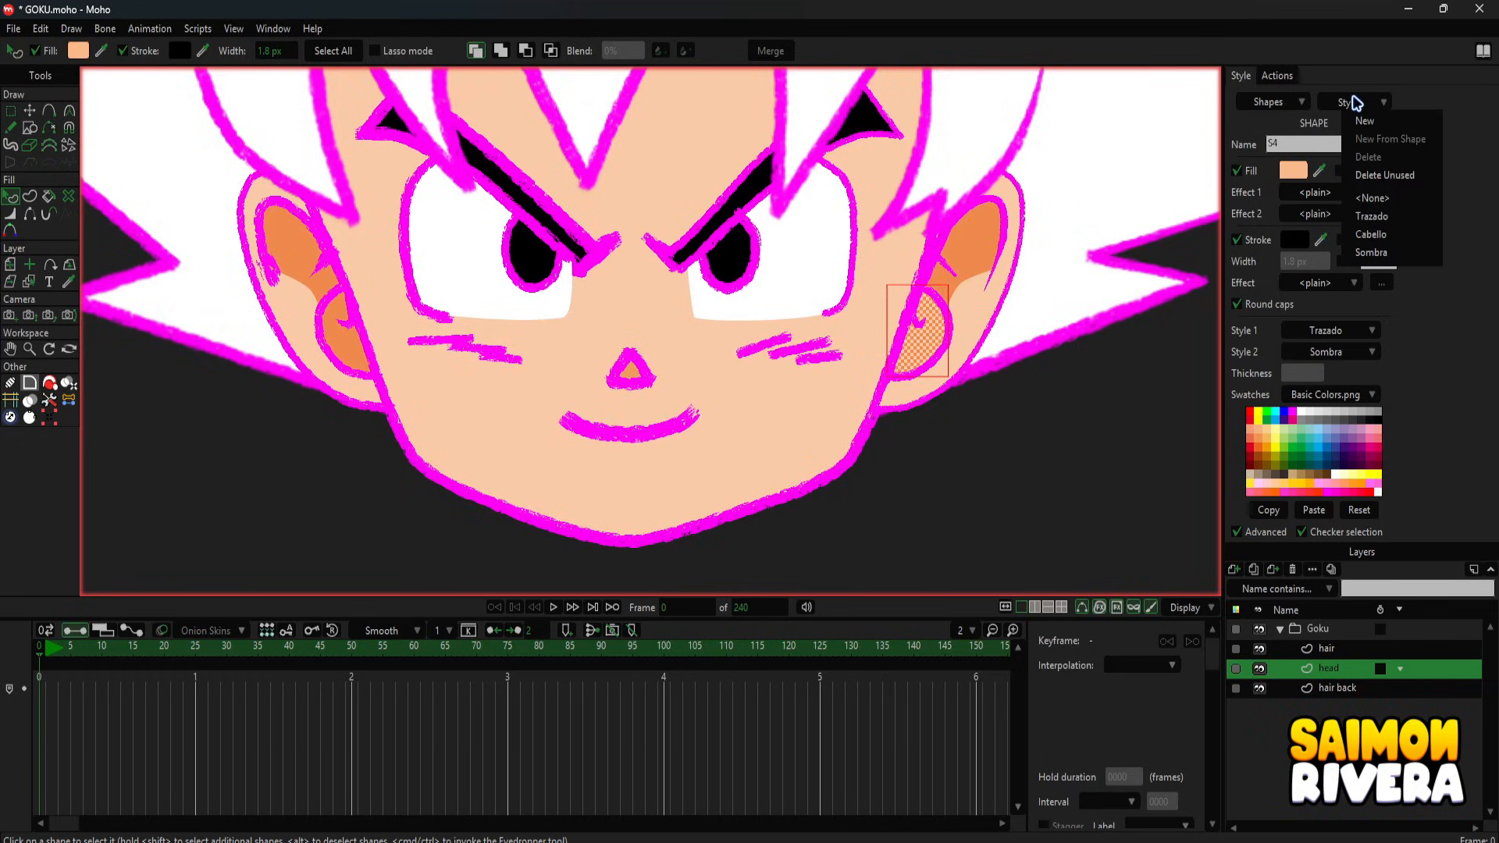
click(1371, 252)
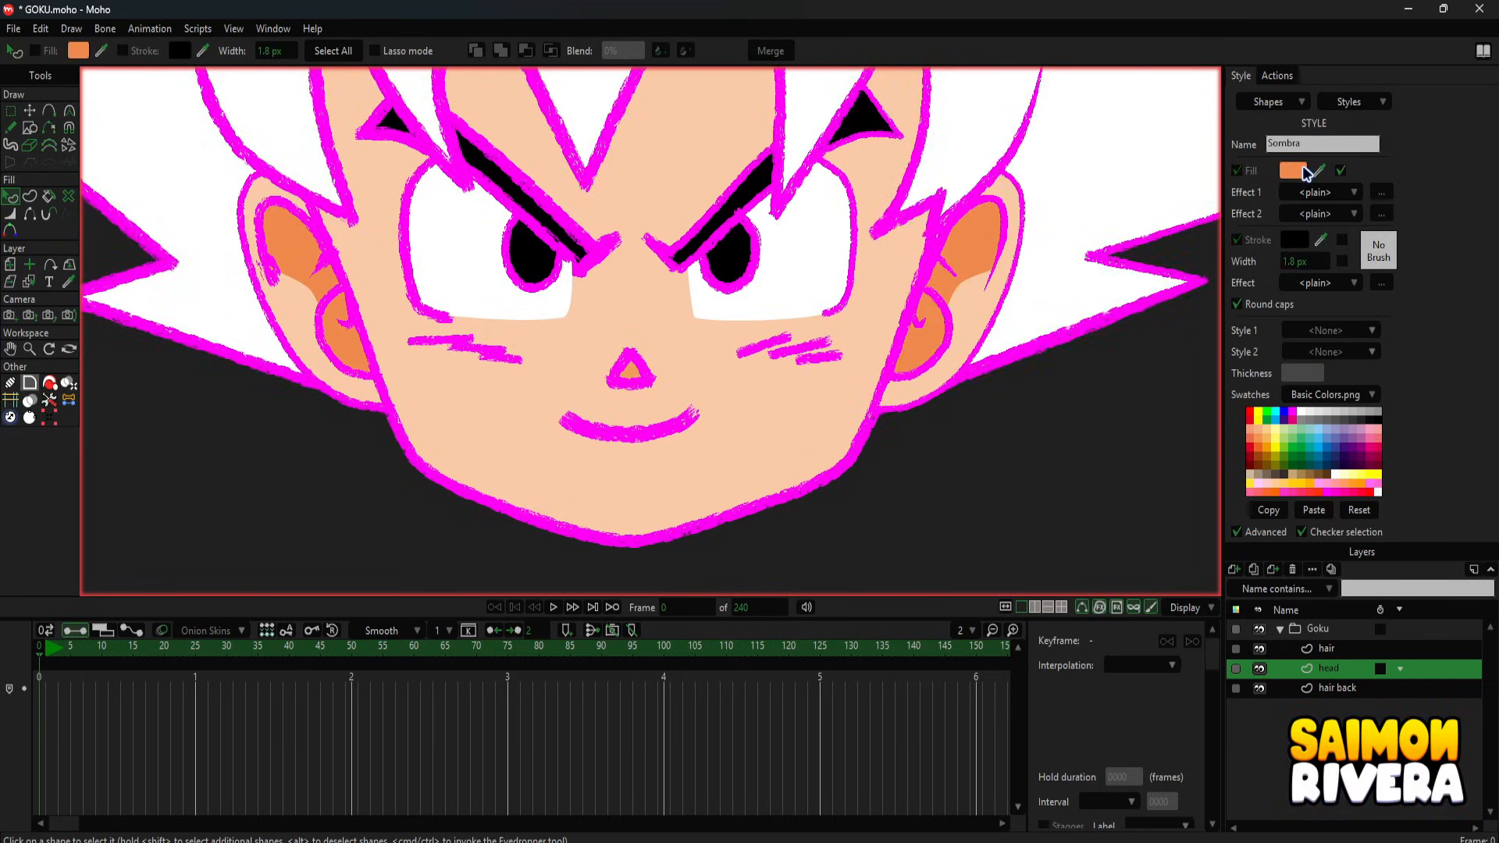
click(1293, 170)
drag(1112, 128, 1266, 120)
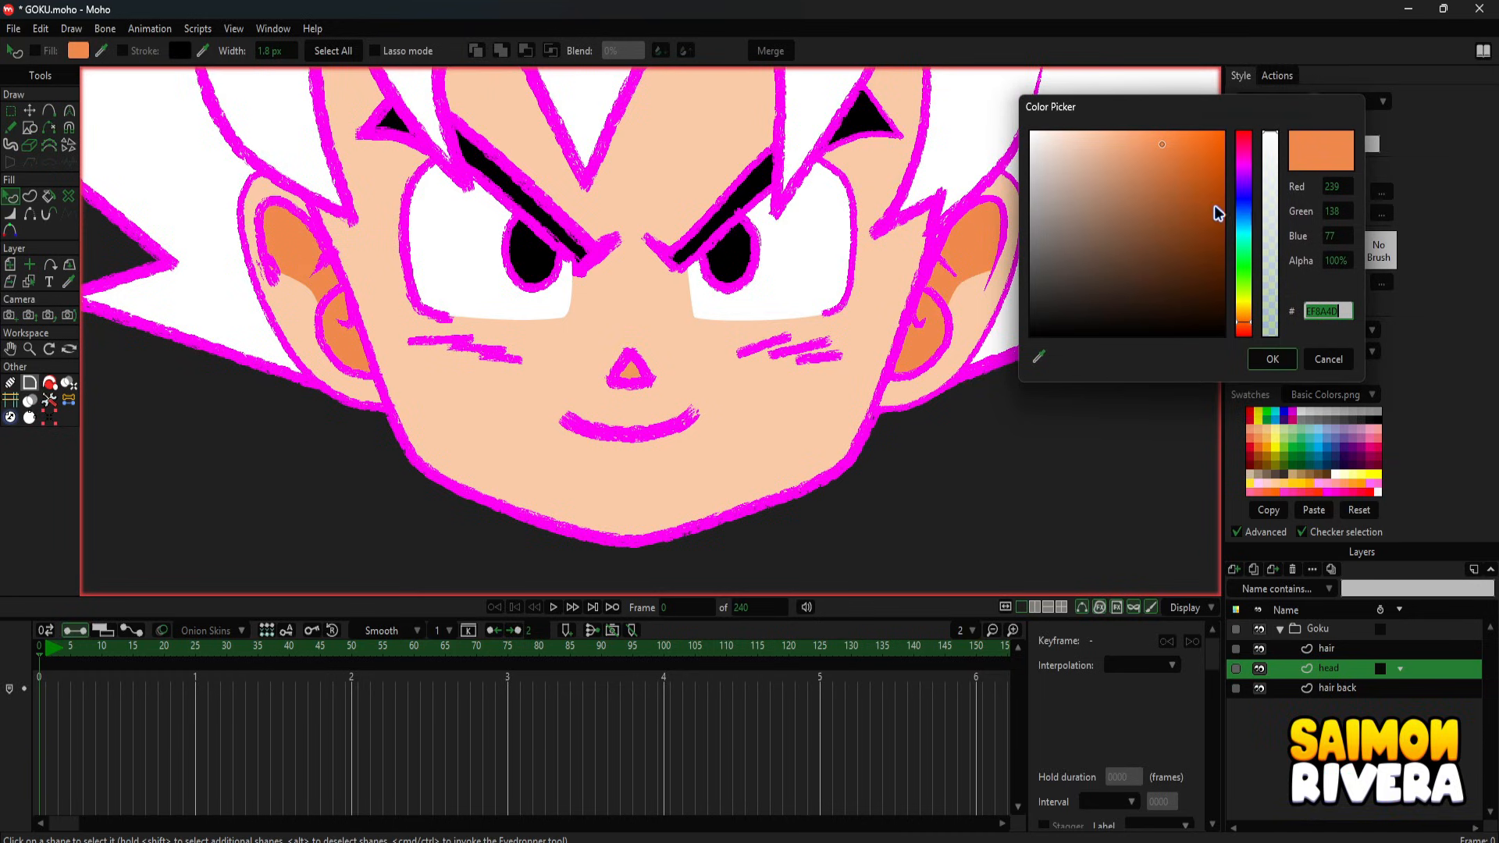
click(1174, 196)
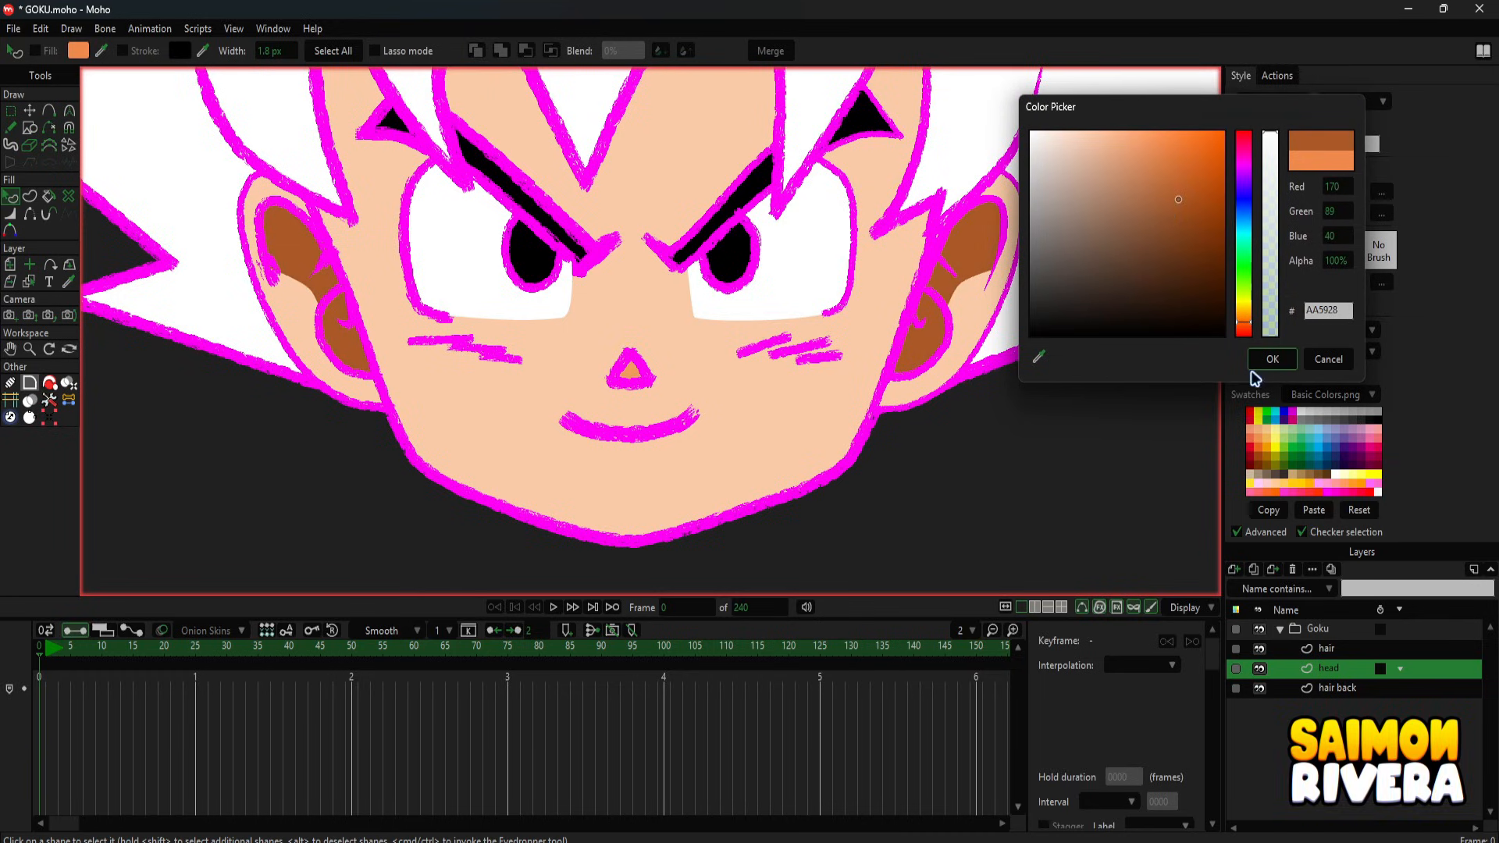
click(1272, 361)
- Assign Sombra as Style 2 to the small triangular nose shape on the head layer, and deselect it
scroll(949, 484, down, 2)
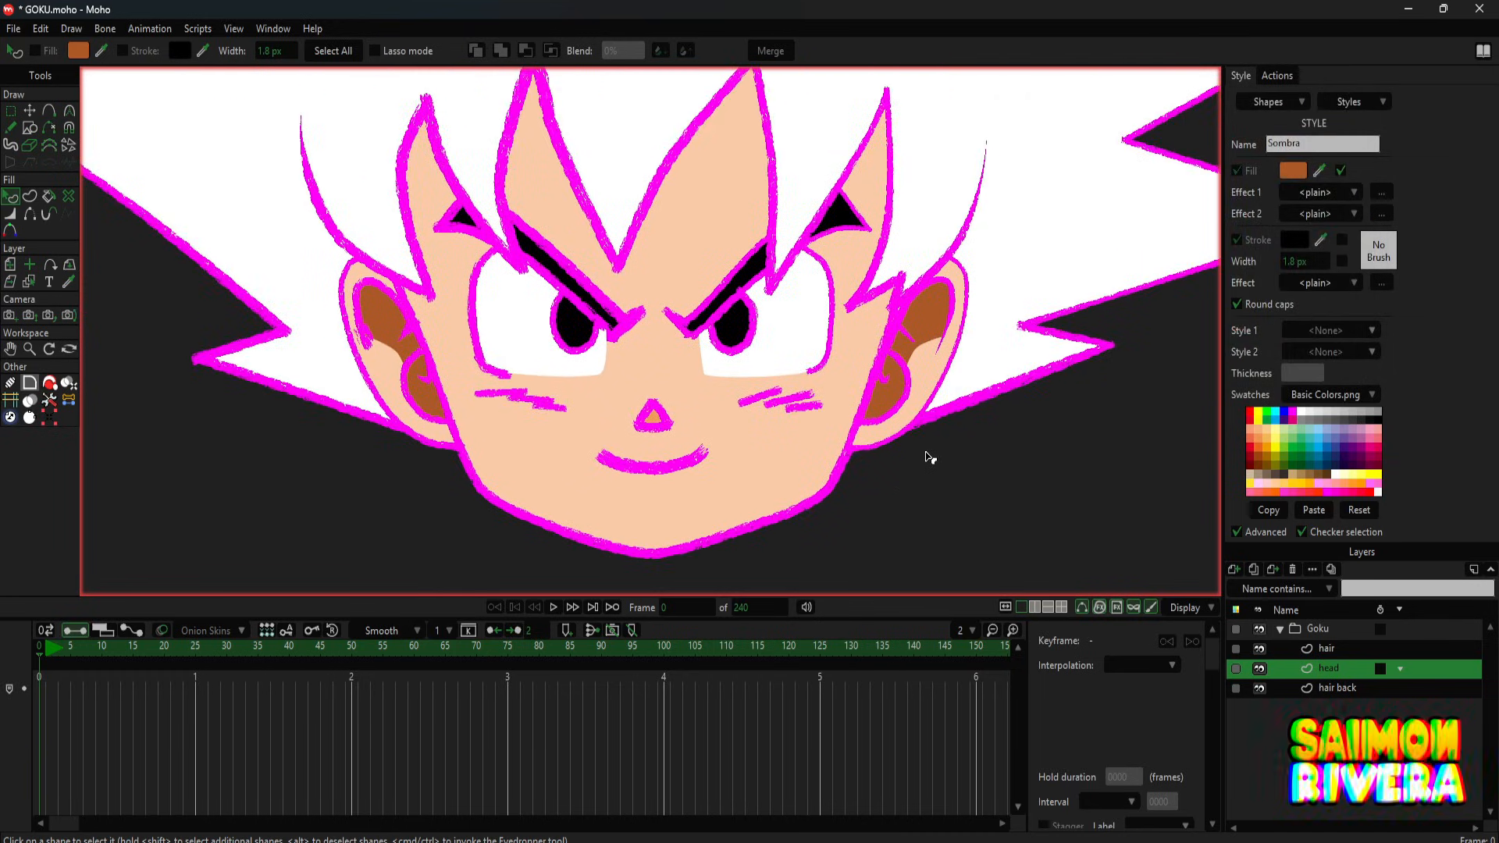
scroll(680, 472, up, 3)
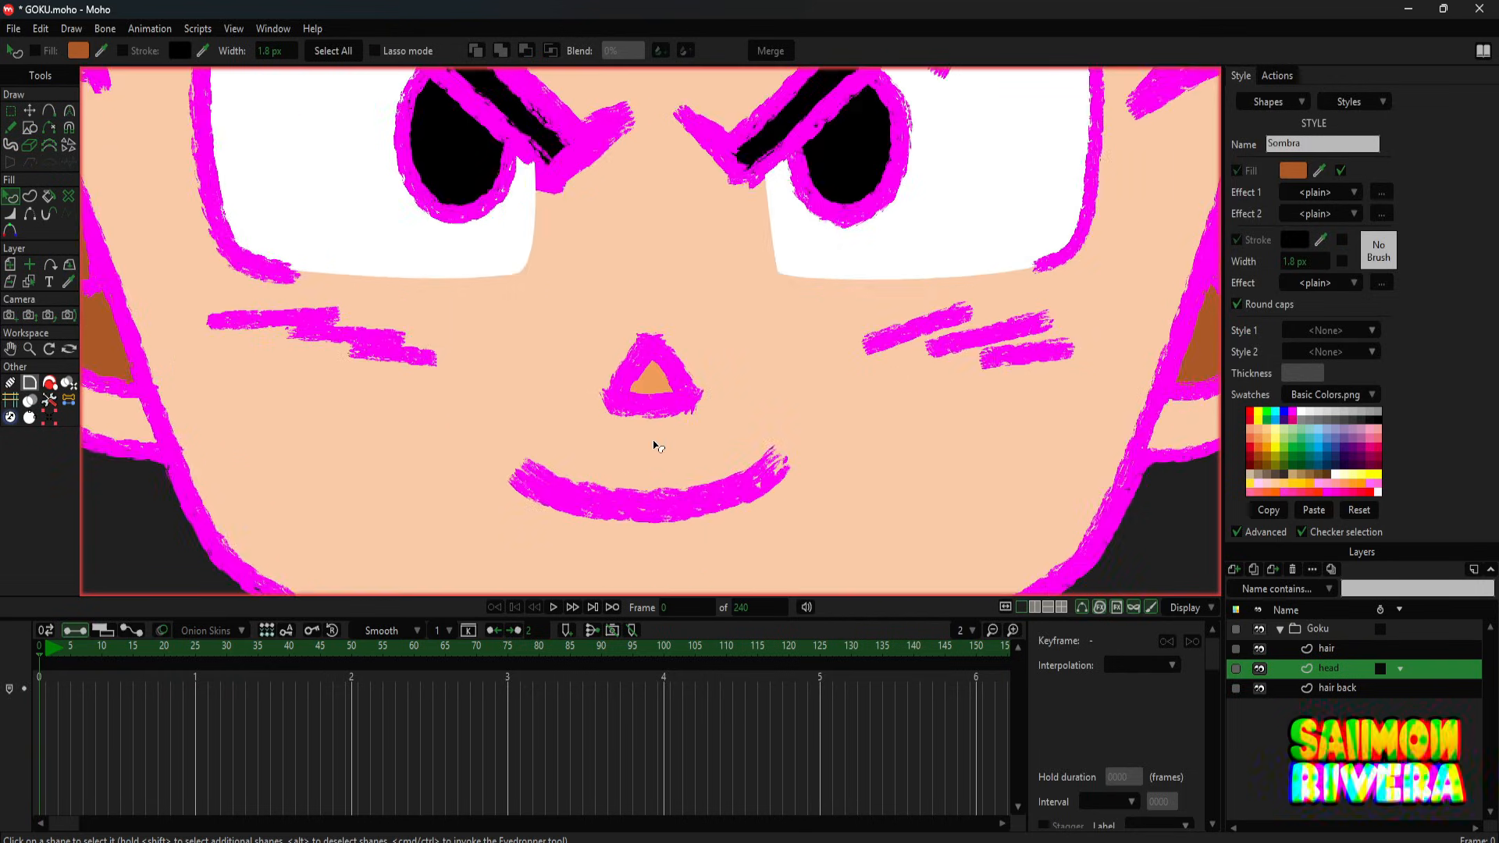
scroll(653, 442, down, 5)
scroll(793, 419, up, 5)
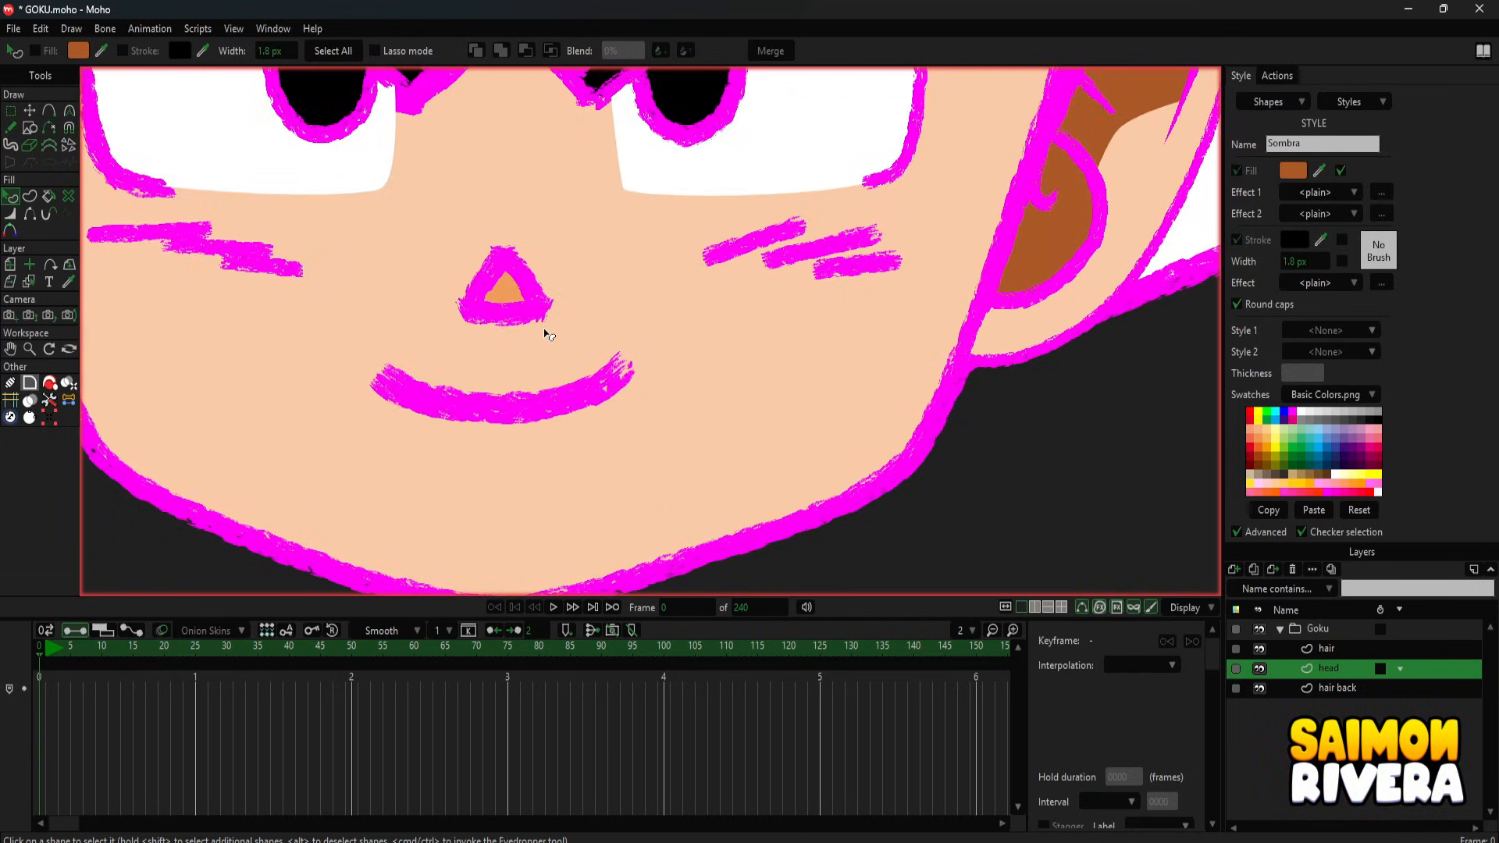
click(512, 290)
scroll(653, 324, down, 5)
scroll(994, 425, up, 1)
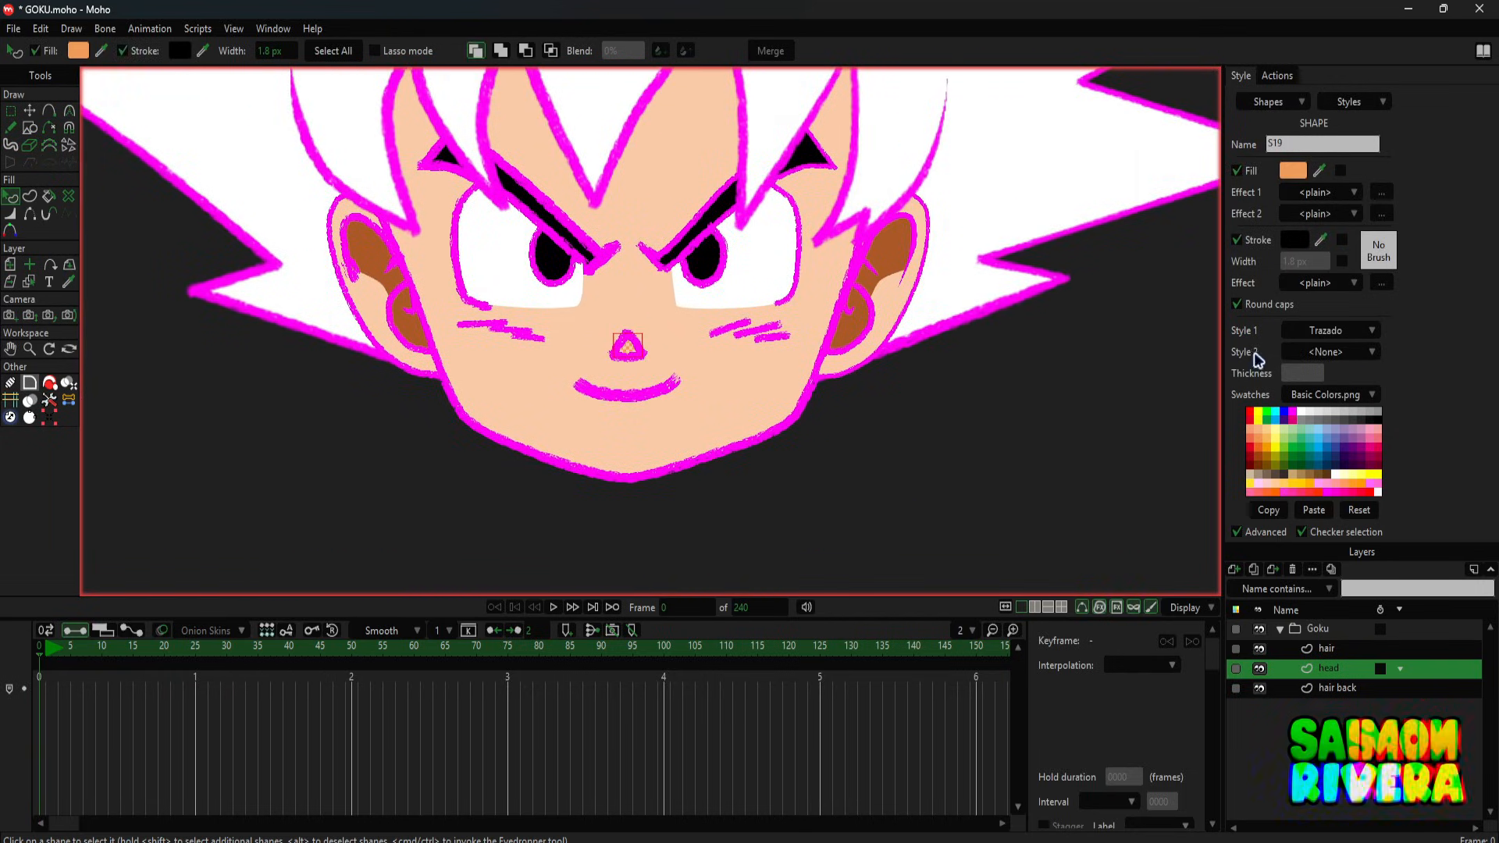
click(1336, 354)
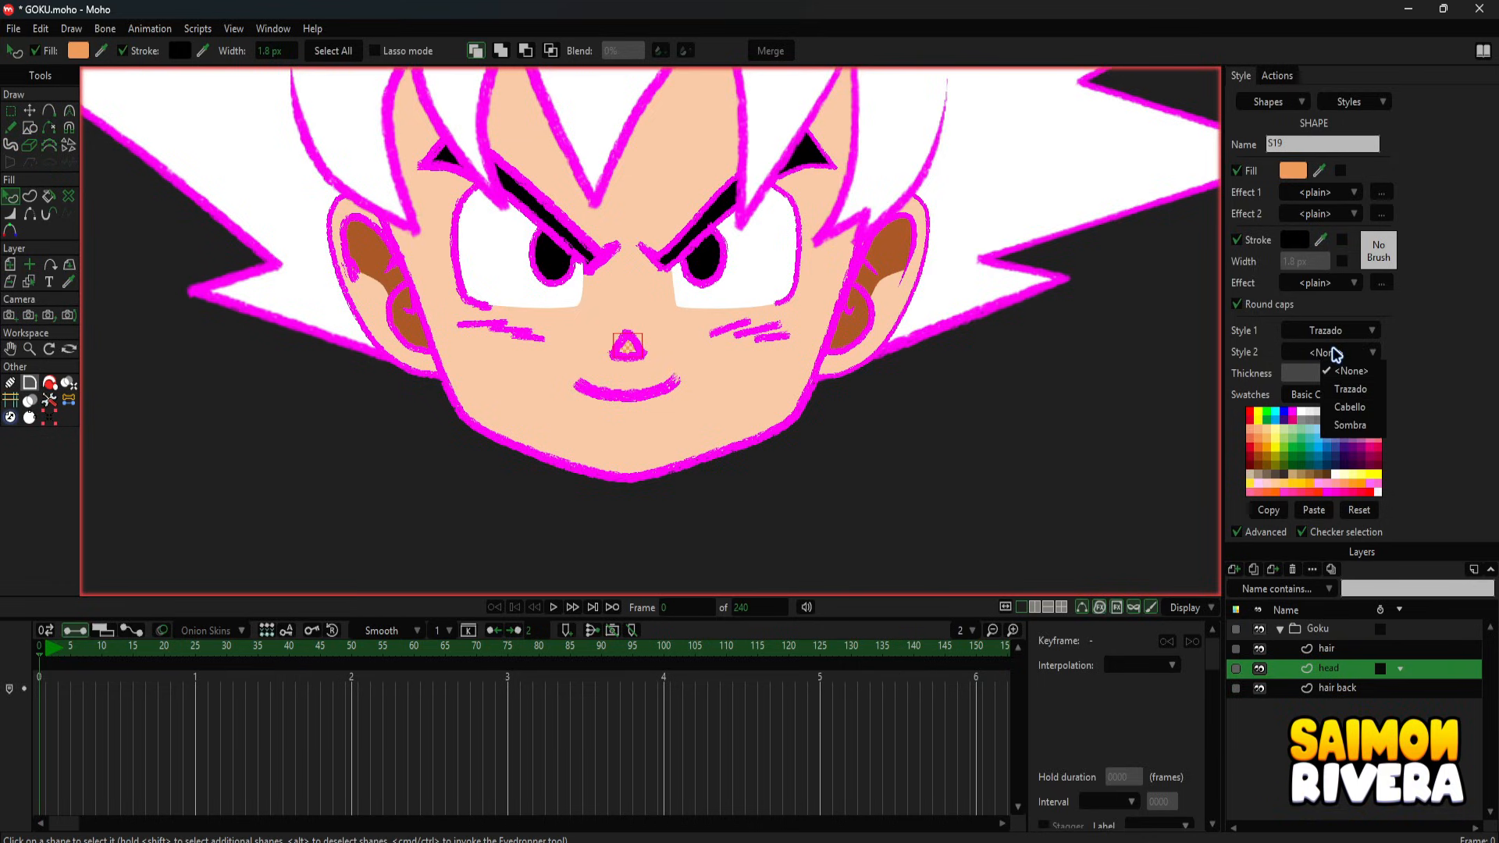
click(1359, 425)
click(1109, 415)
scroll(698, 497, up, 2)
scroll(698, 498, down, 4)
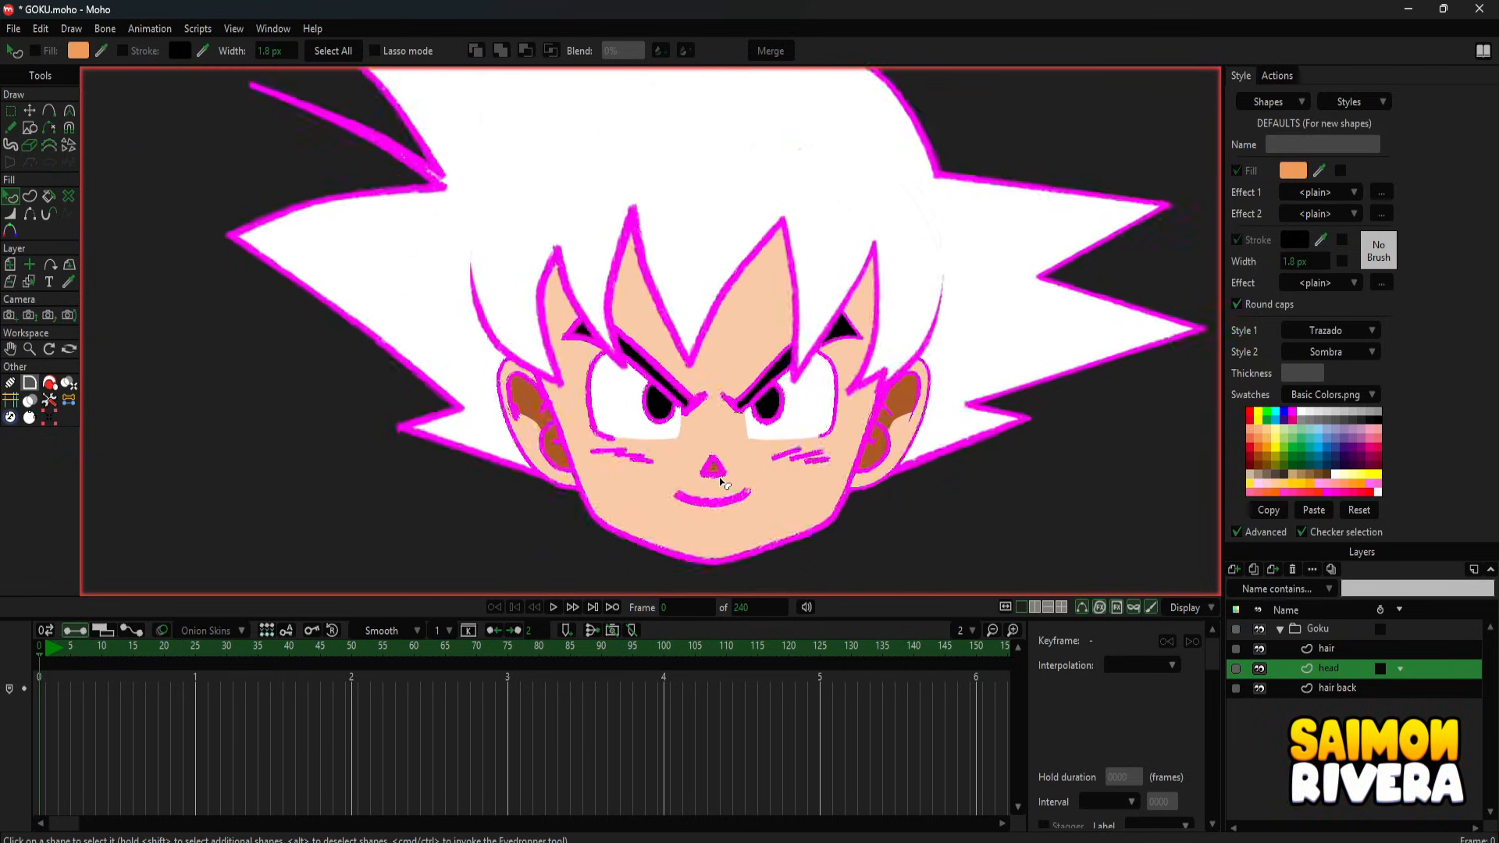
scroll(780, 465, down, 1)
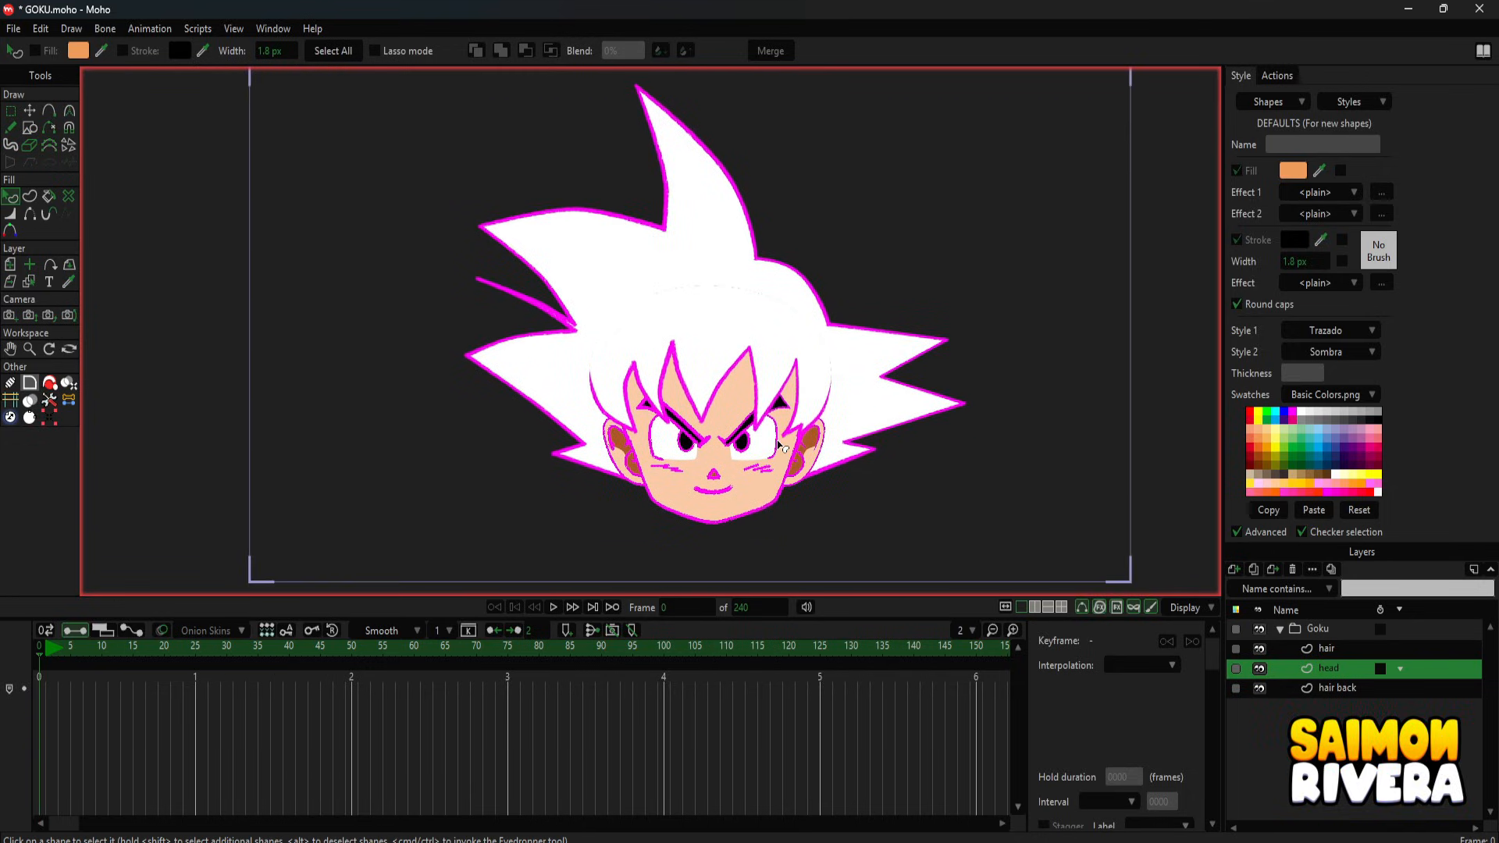
scroll(780, 464, up, 1)
drag(785, 456, 779, 470)
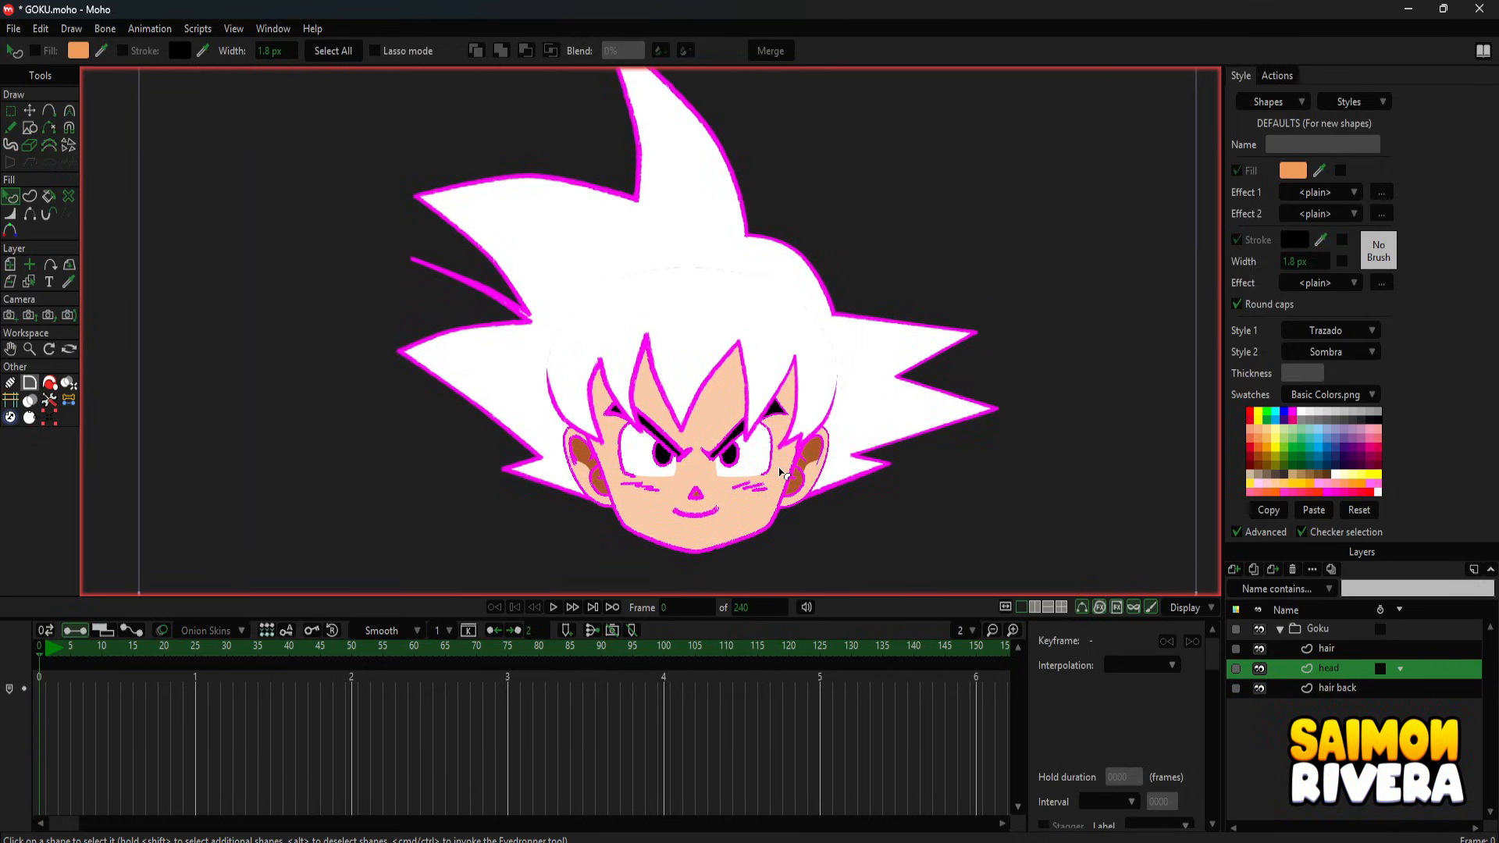